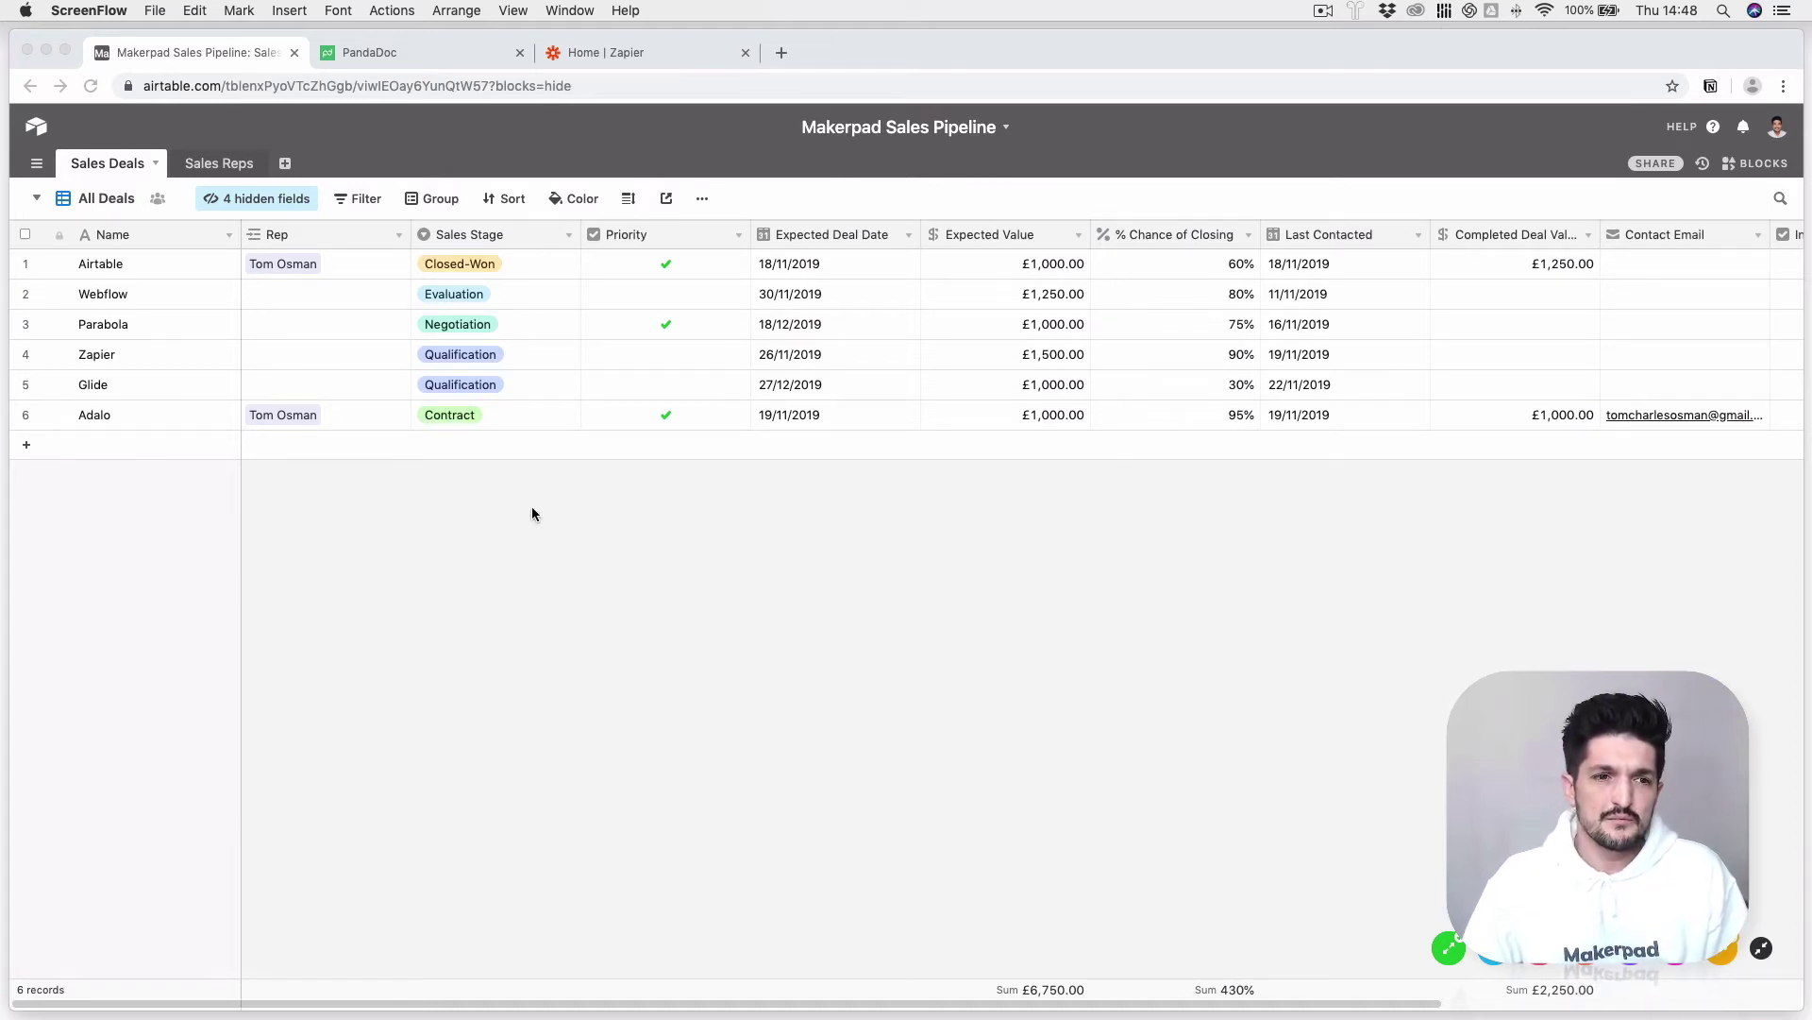
Set the Adalo deal's Sales Stage to Negotiation in the Sales Deals table
left_click(38, 201)
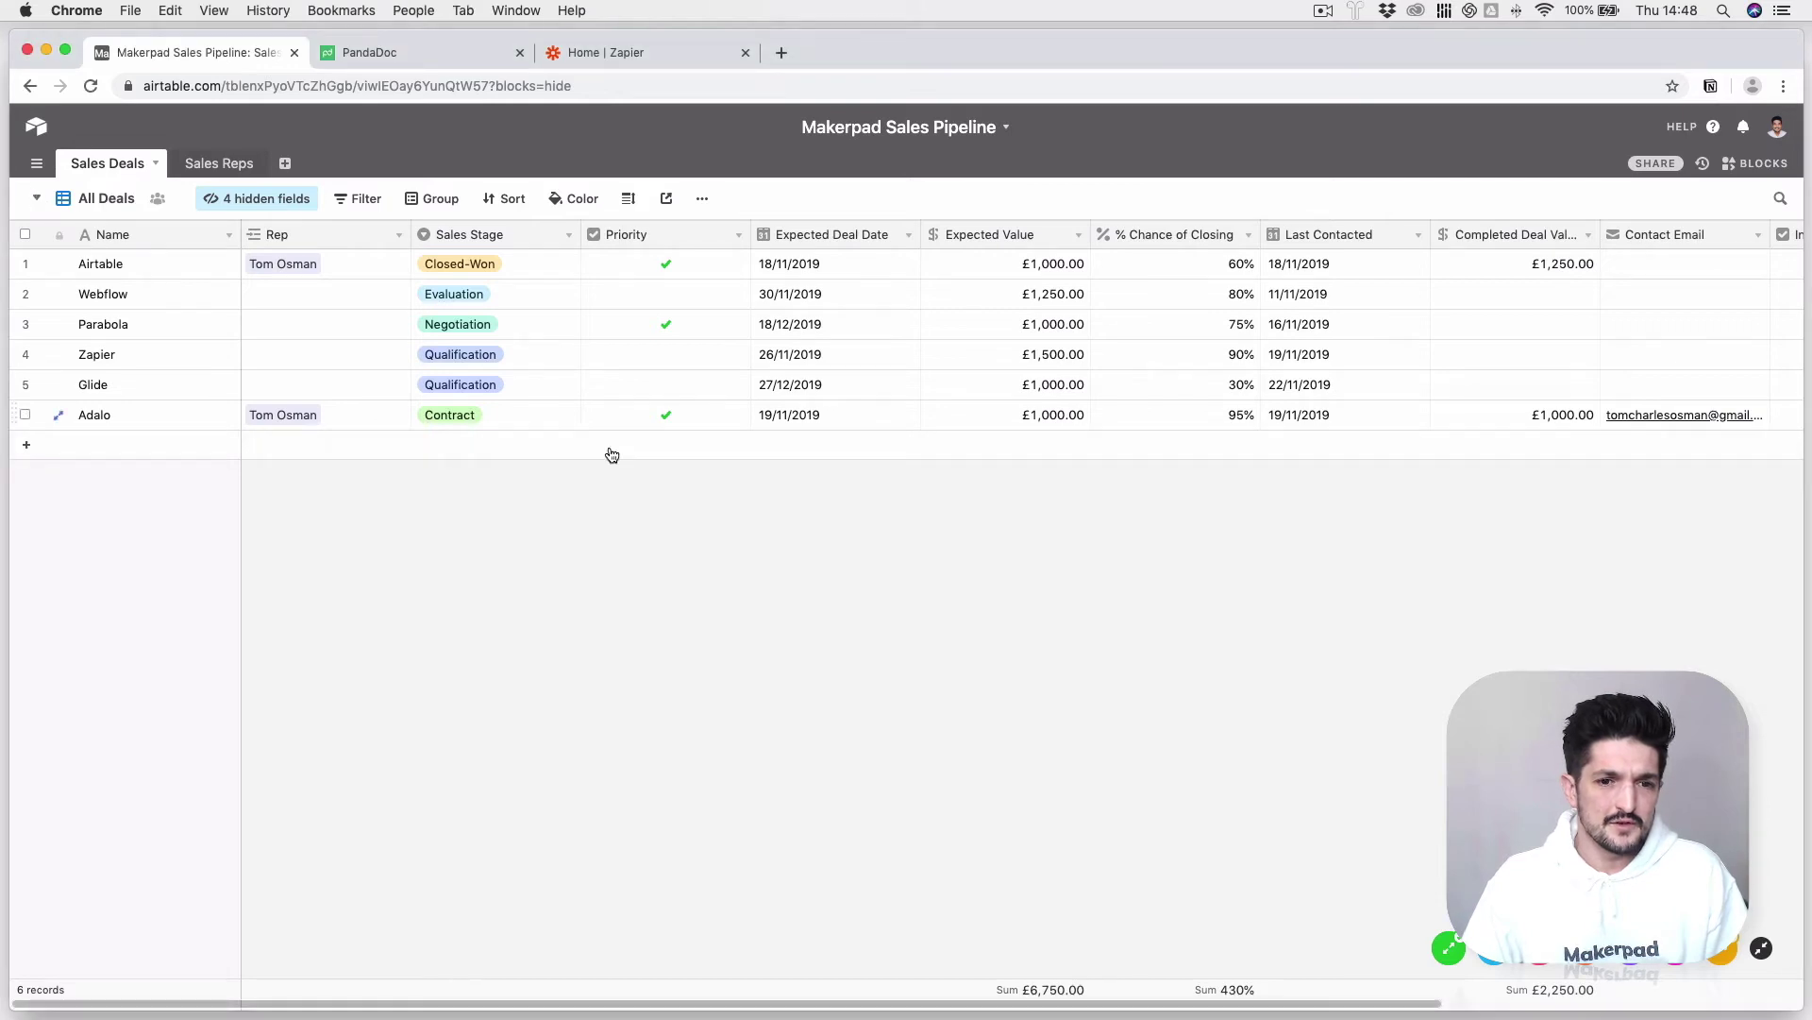
left_click(514, 413)
left_click(567, 415)
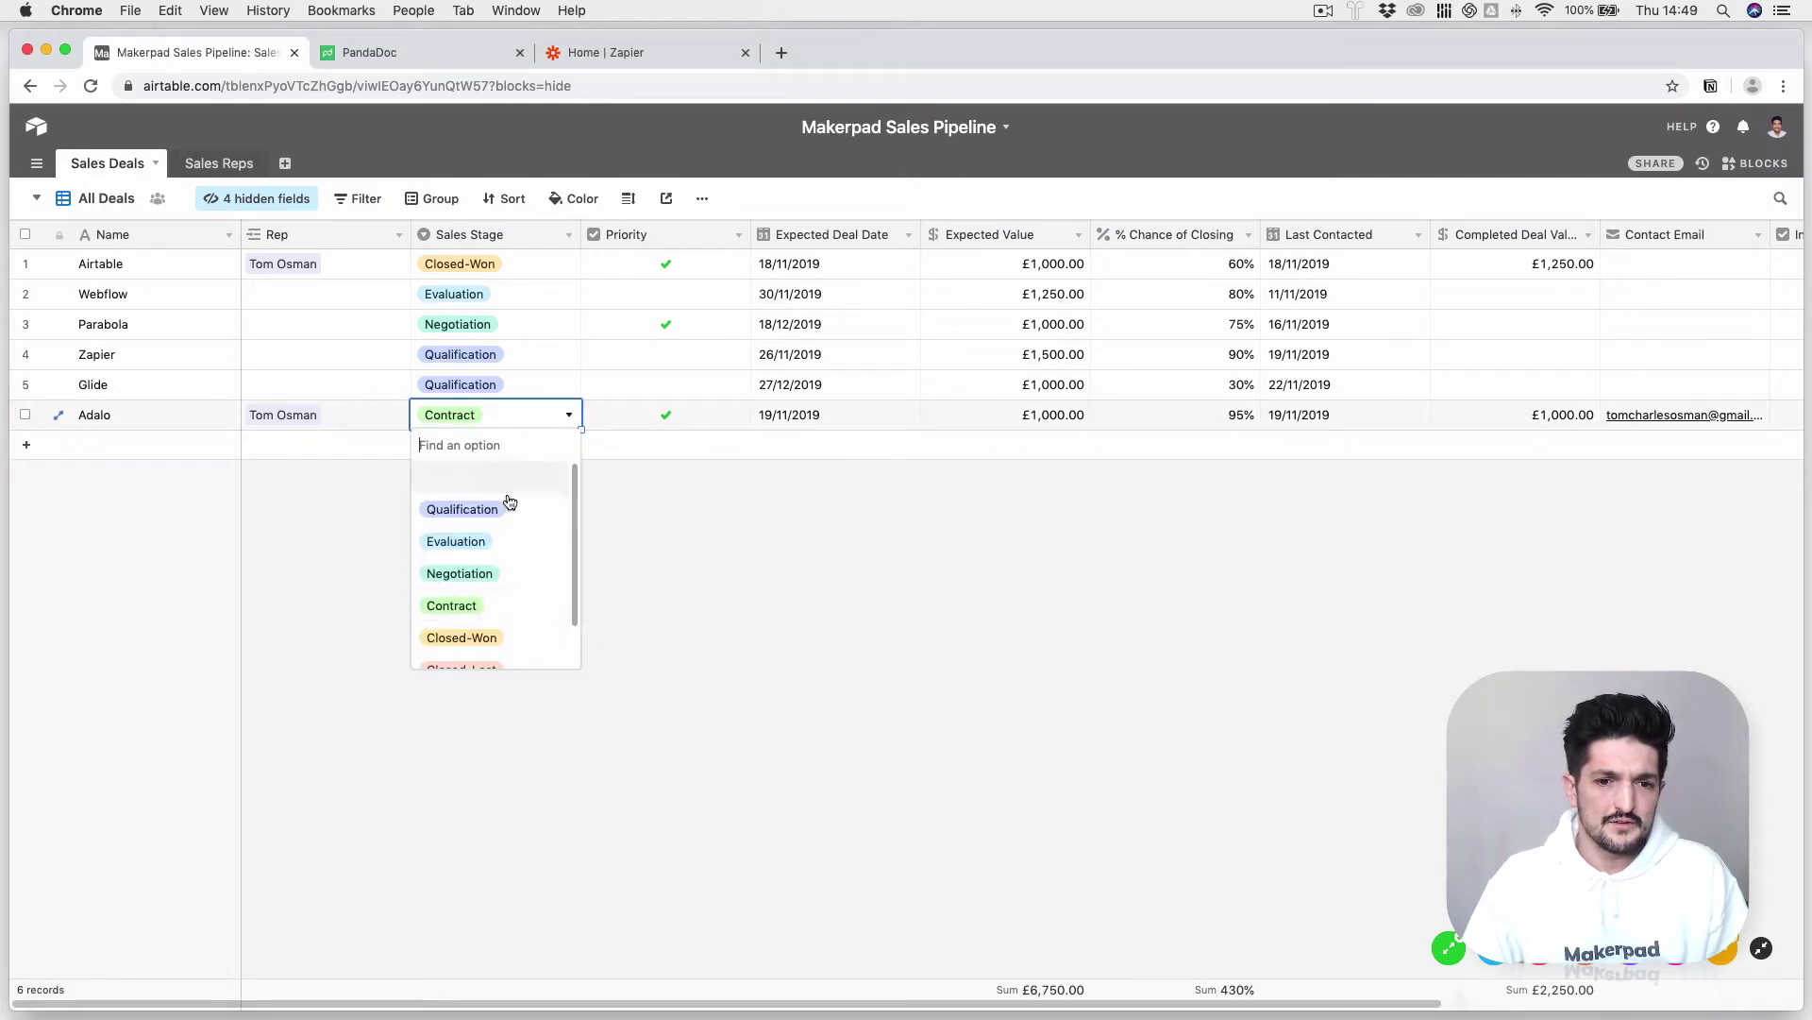
left_click(493, 574)
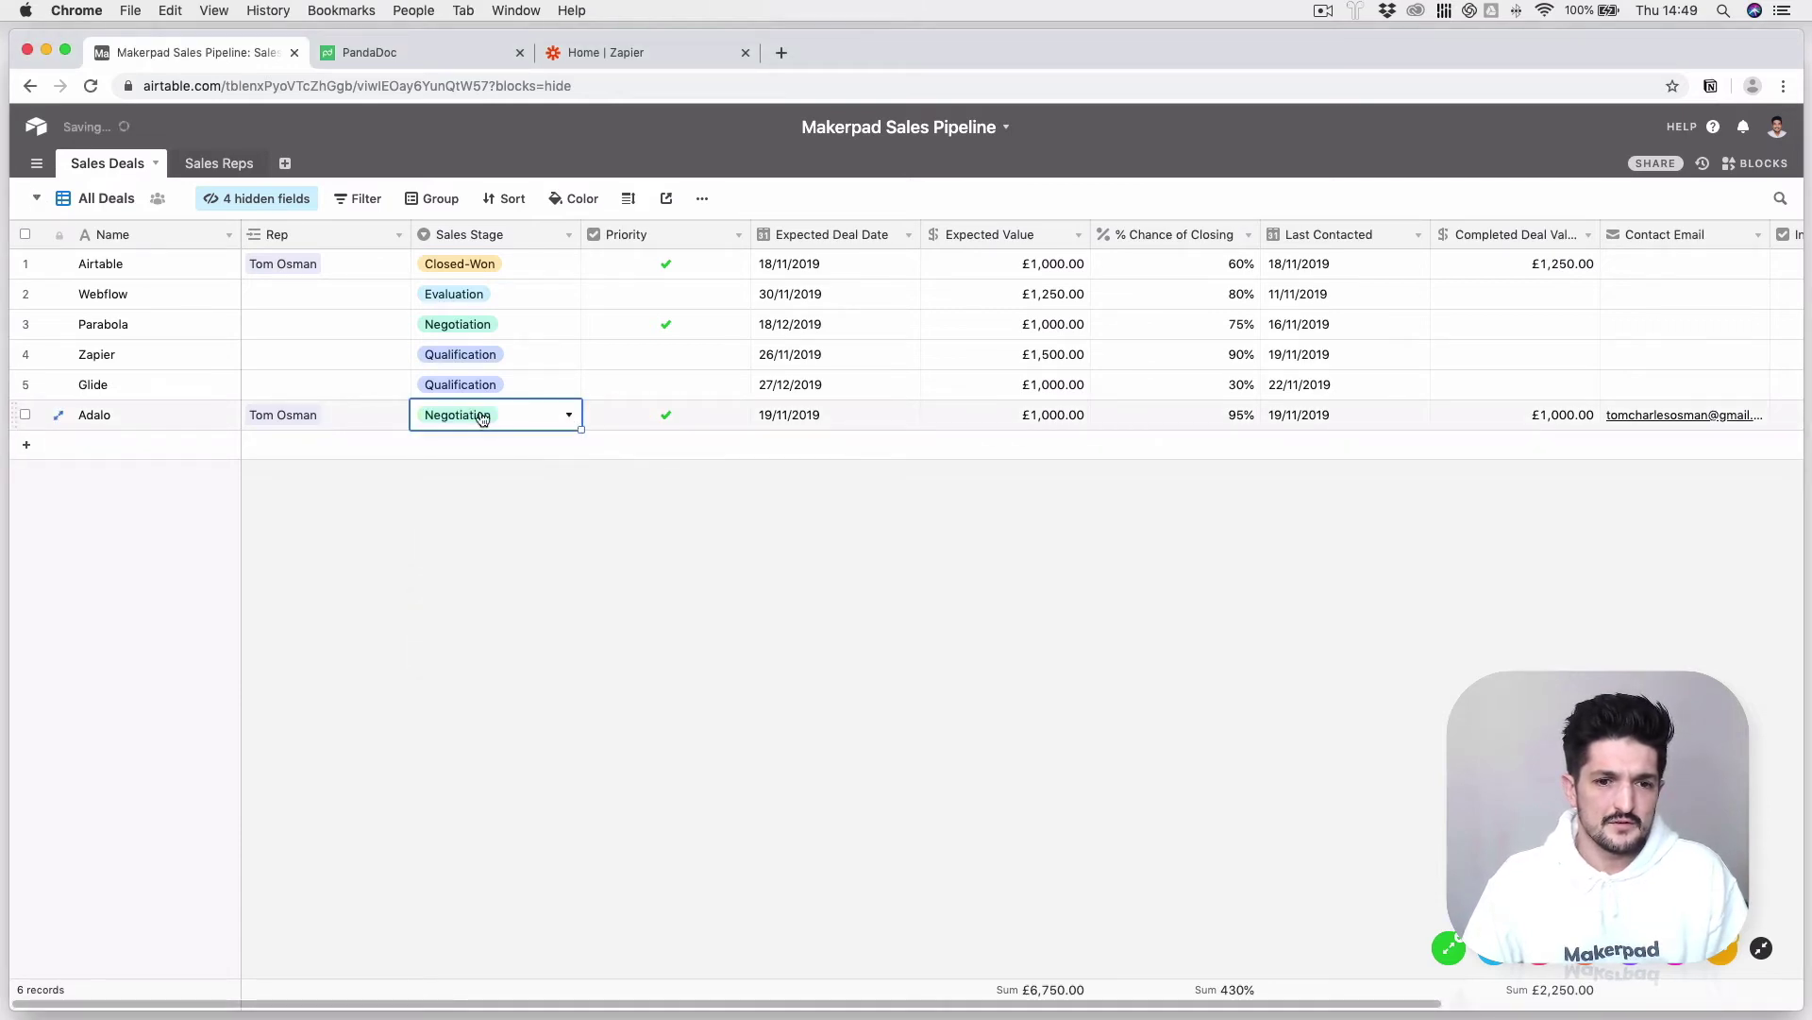
Add a new grid view to Sales Deals named Contracts Sent
left_click(37, 200)
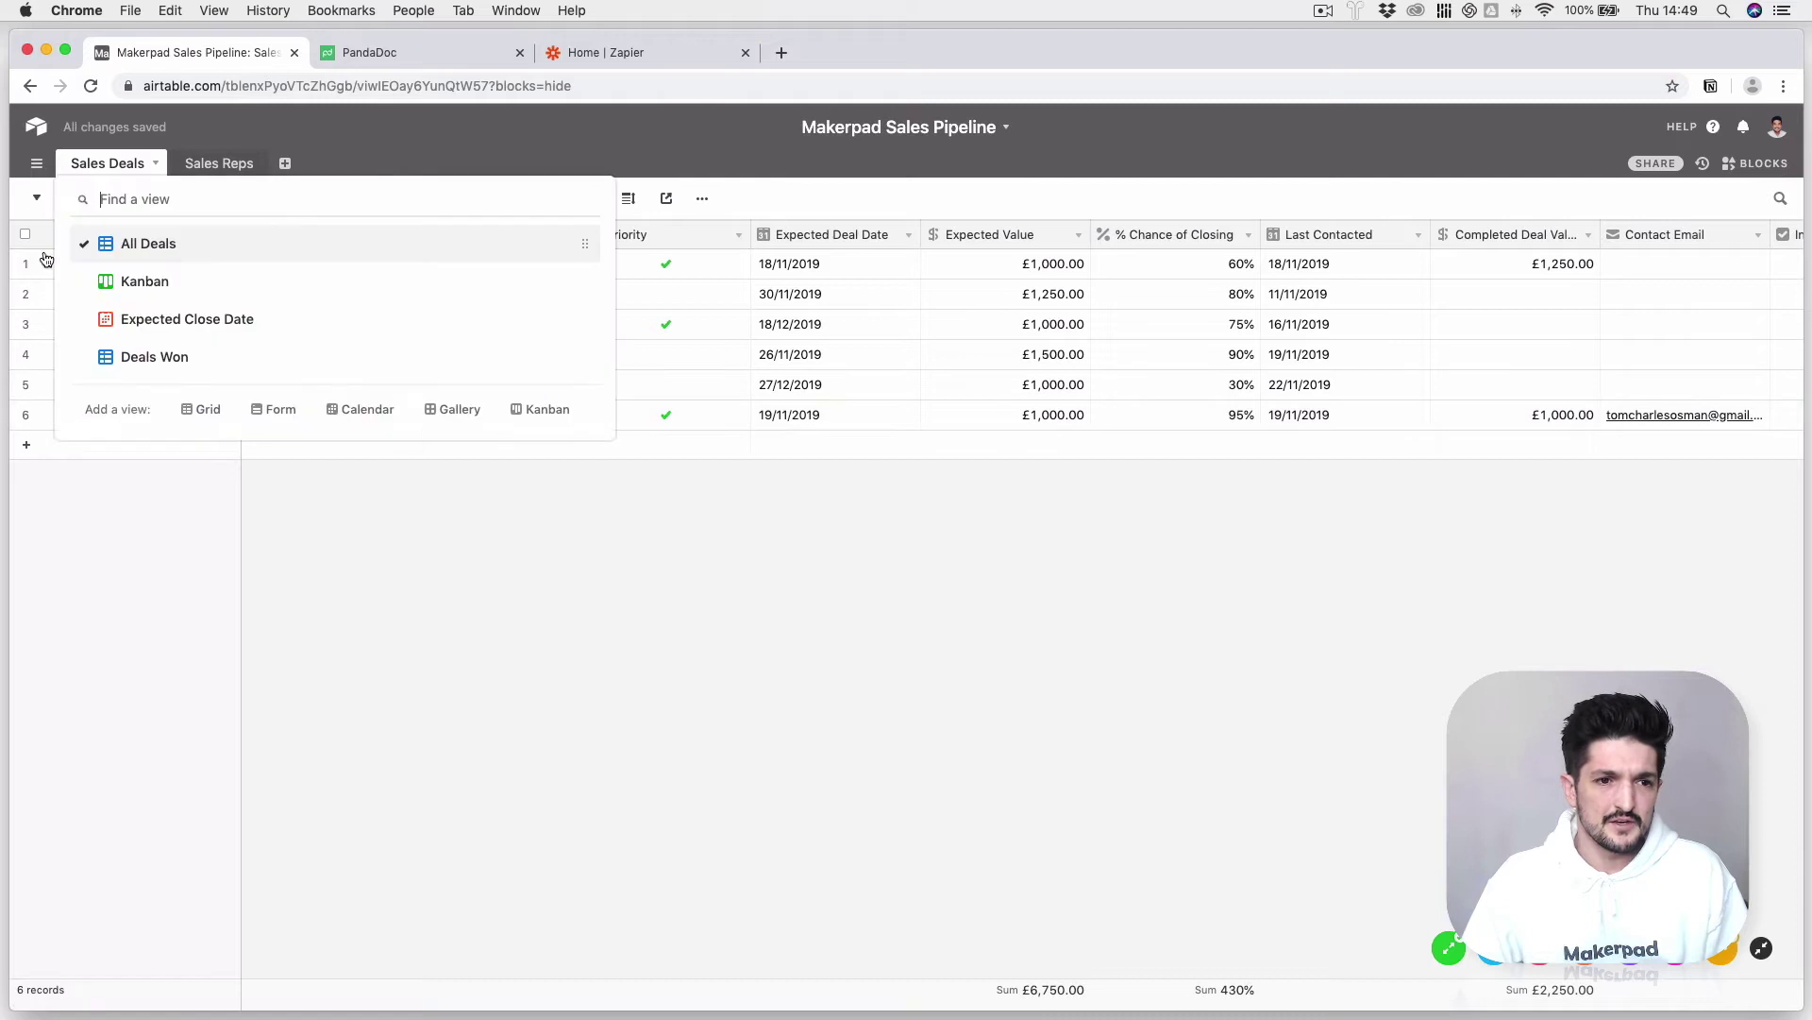
left_click(201, 408)
type("Contract ")
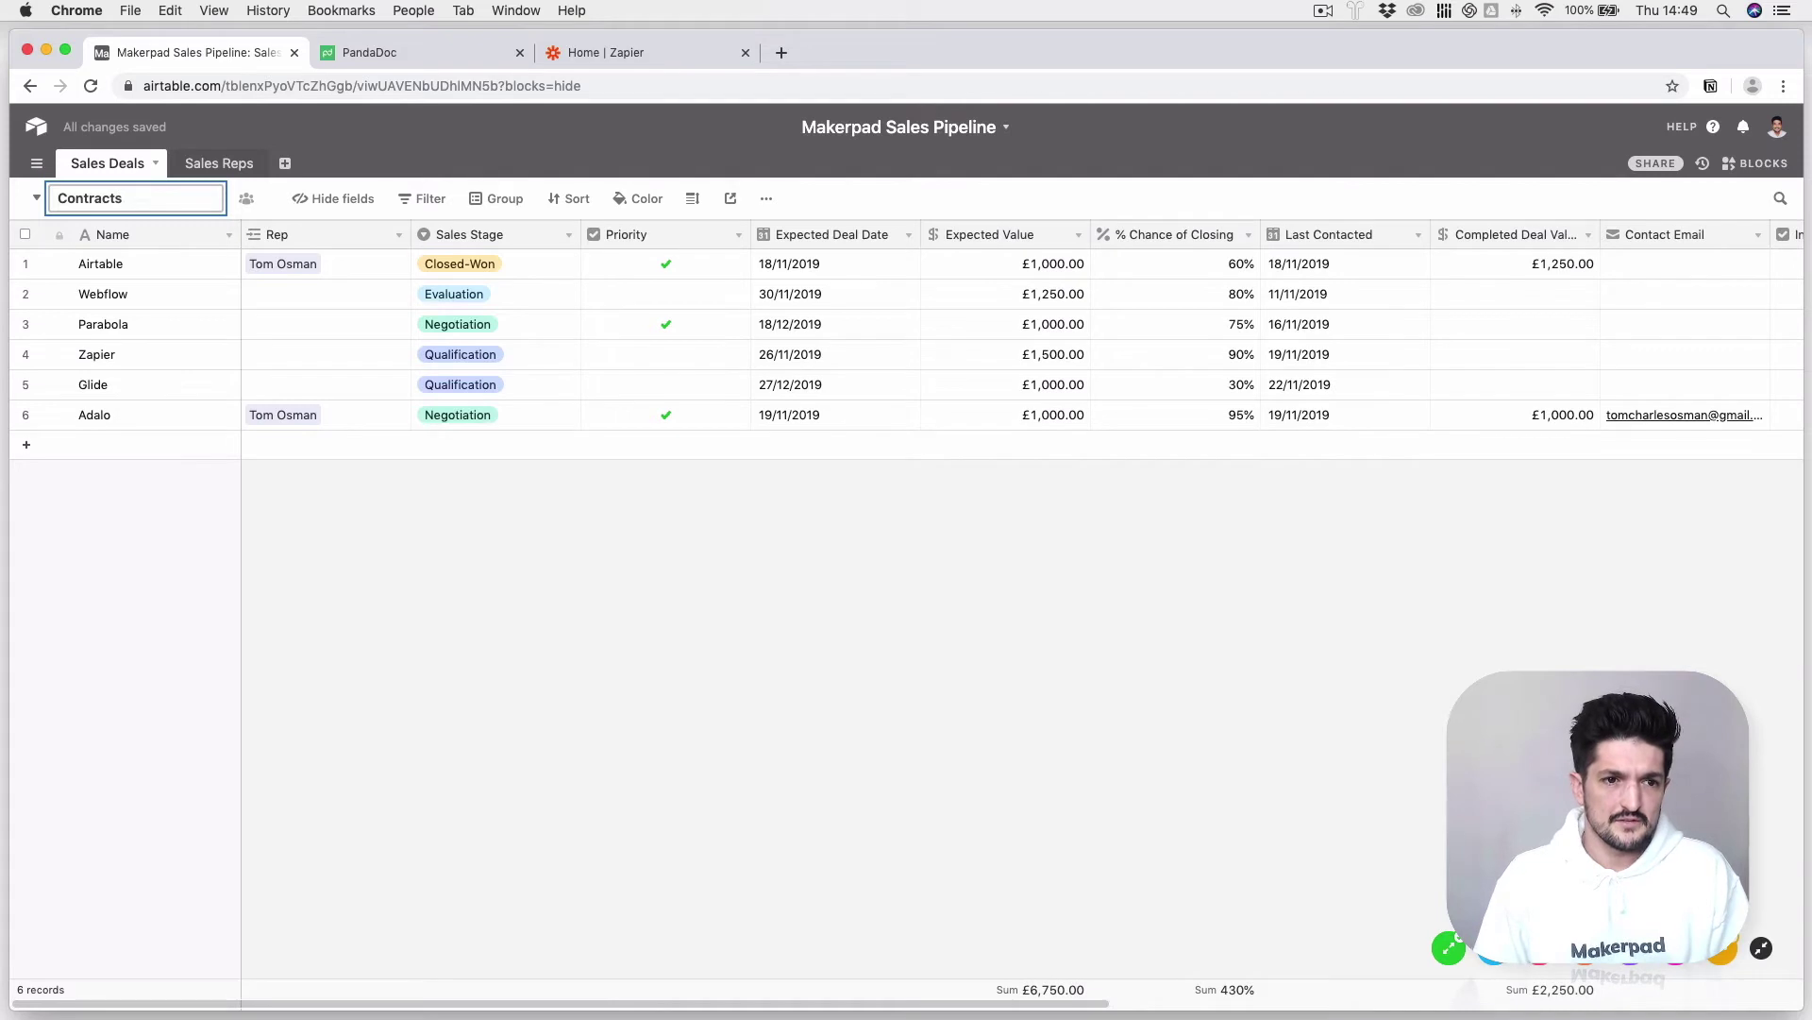
type(" Sent")
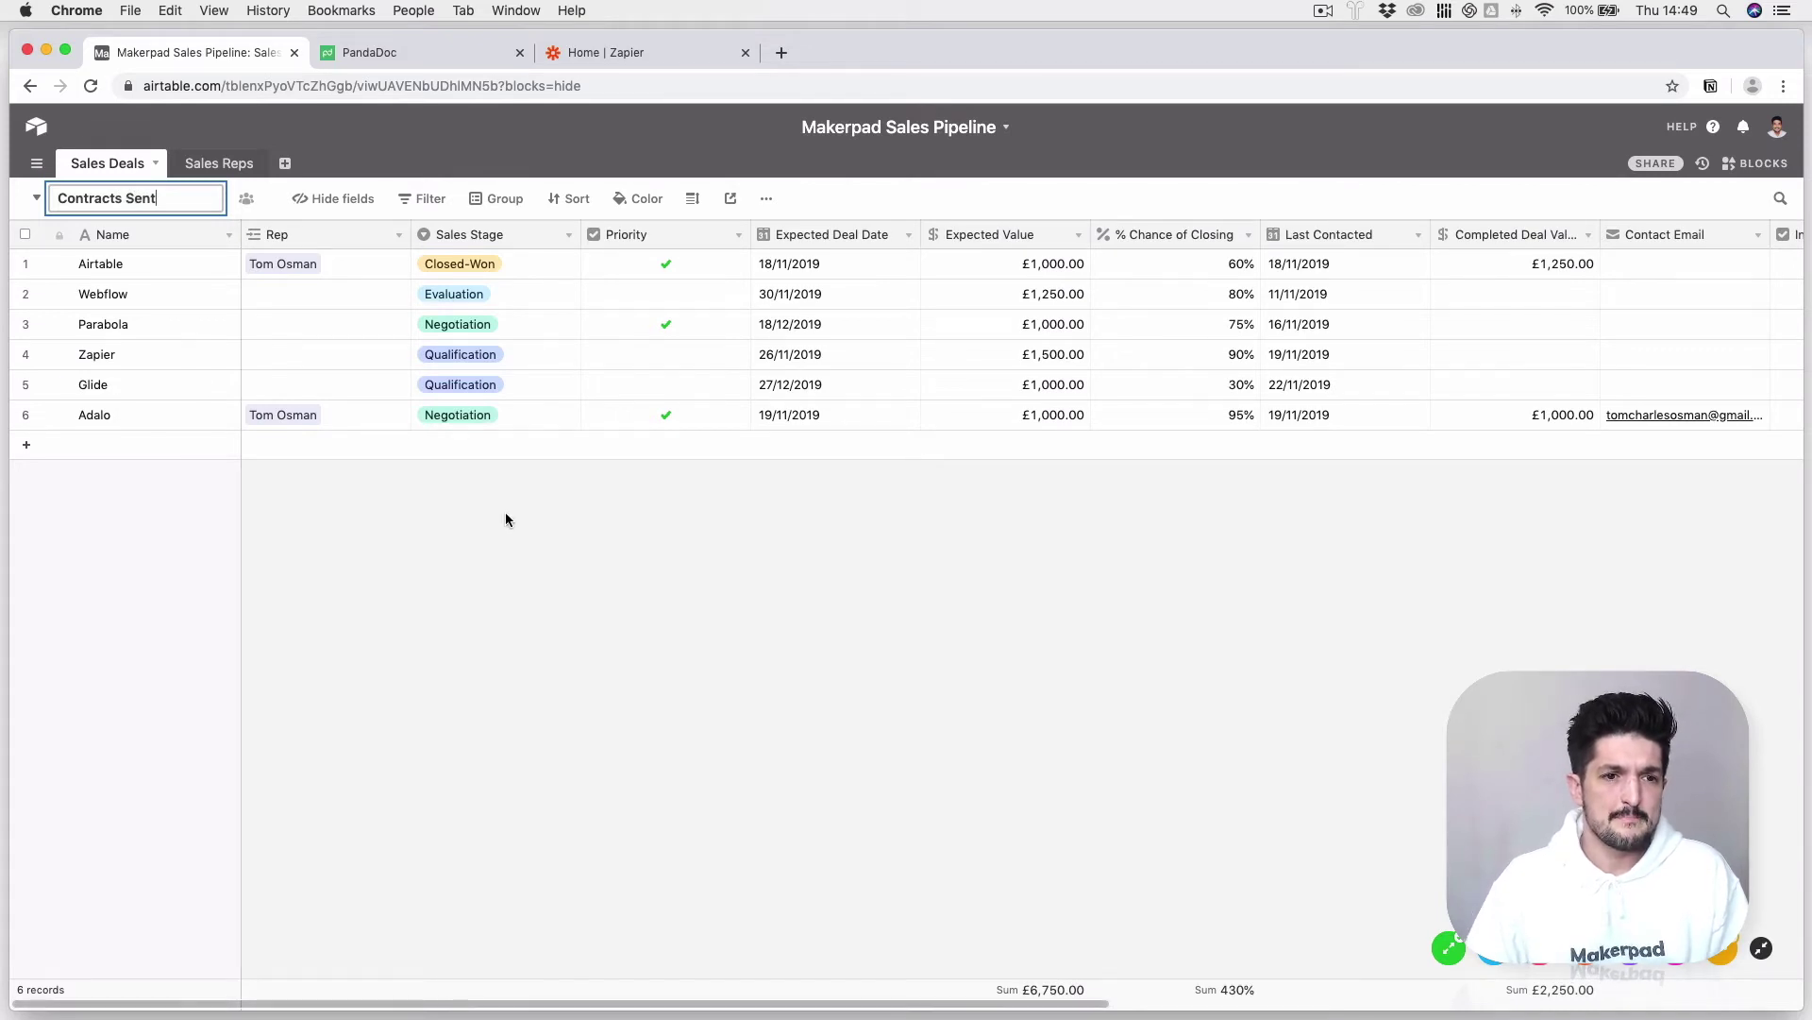
key("Return")
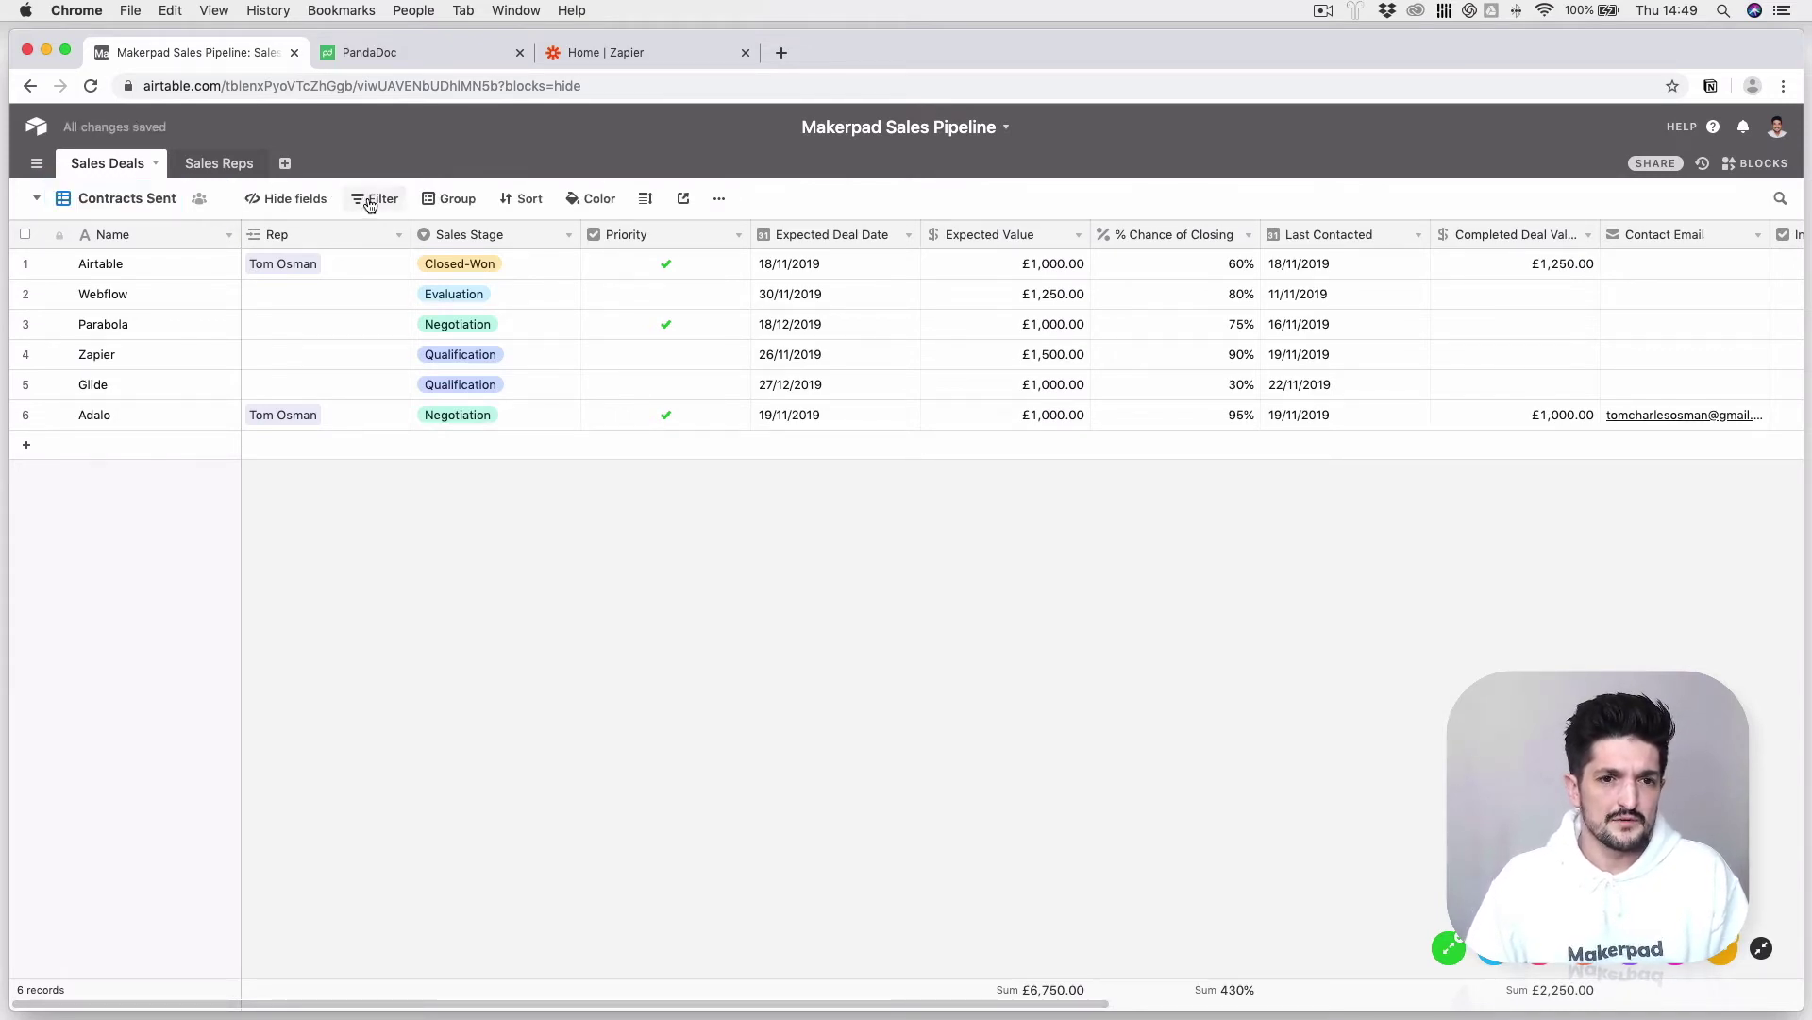
Filter the view to Sales Stage is Contract, then switch to PandaDoc
left_click(374, 198)
left_click(401, 276)
left_click(477, 243)
left_click(496, 363)
left_click(626, 242)
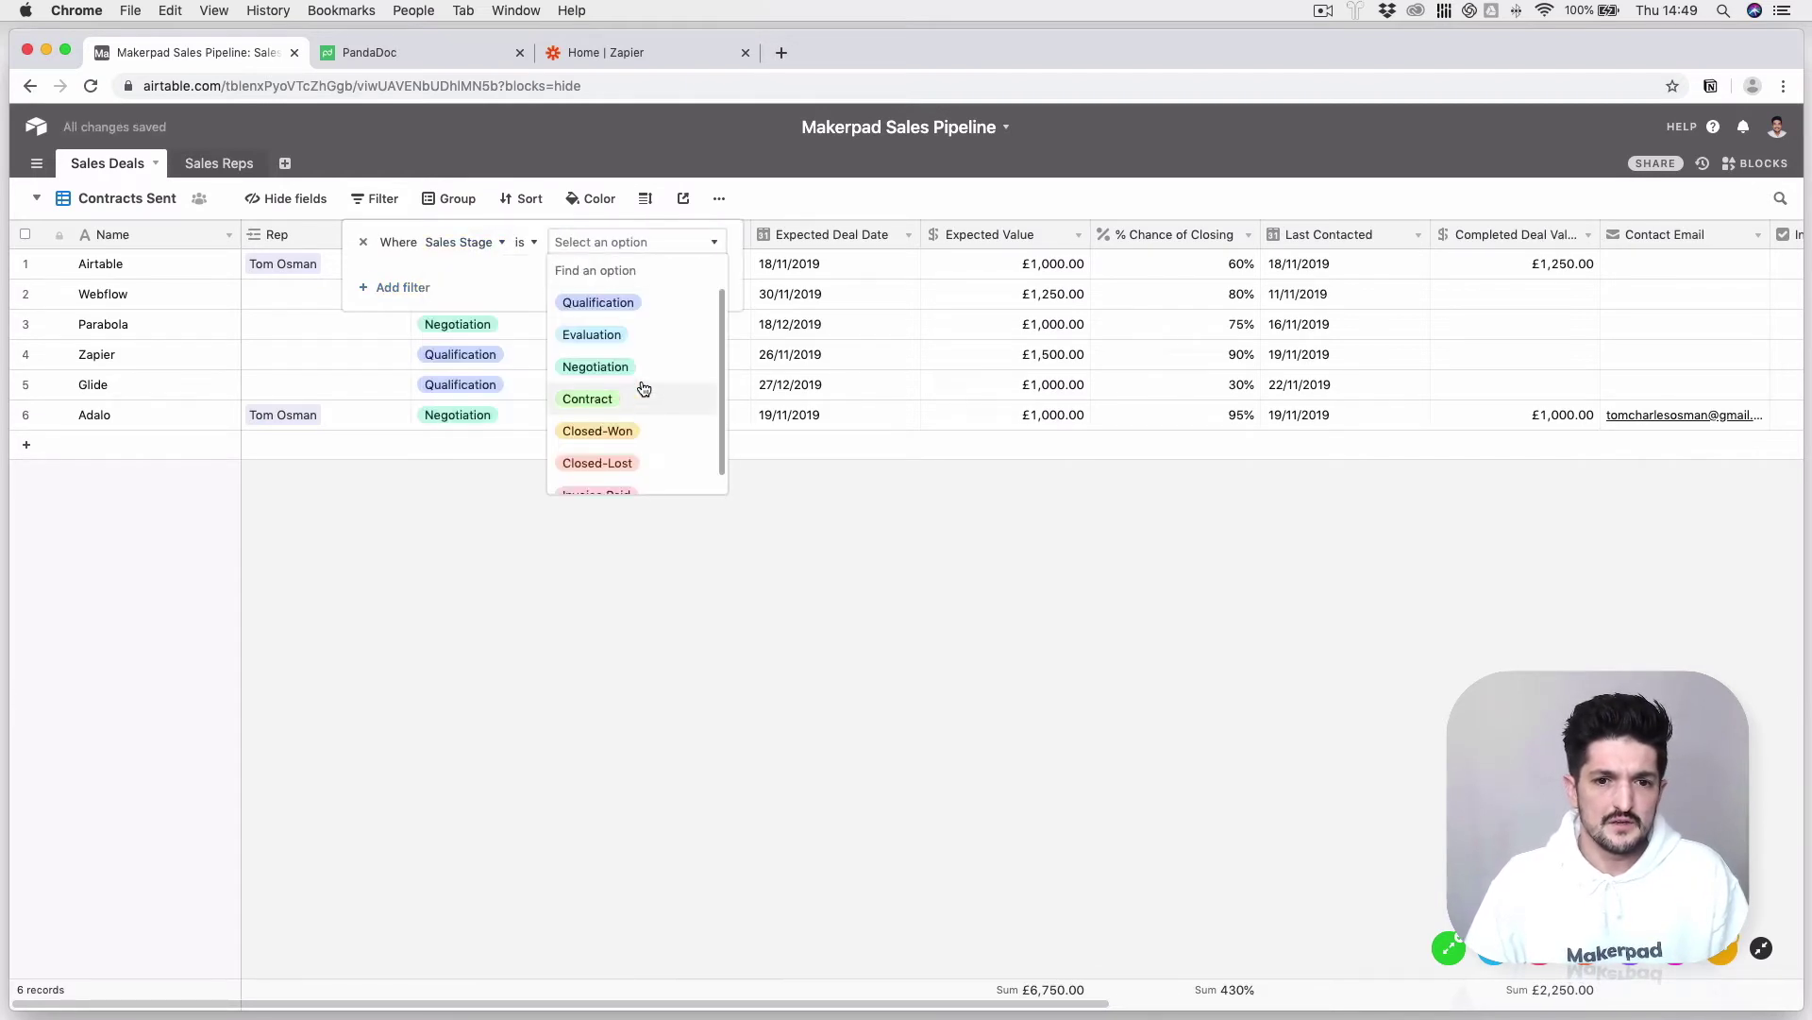
left_click(650, 392)
left_click(739, 427)
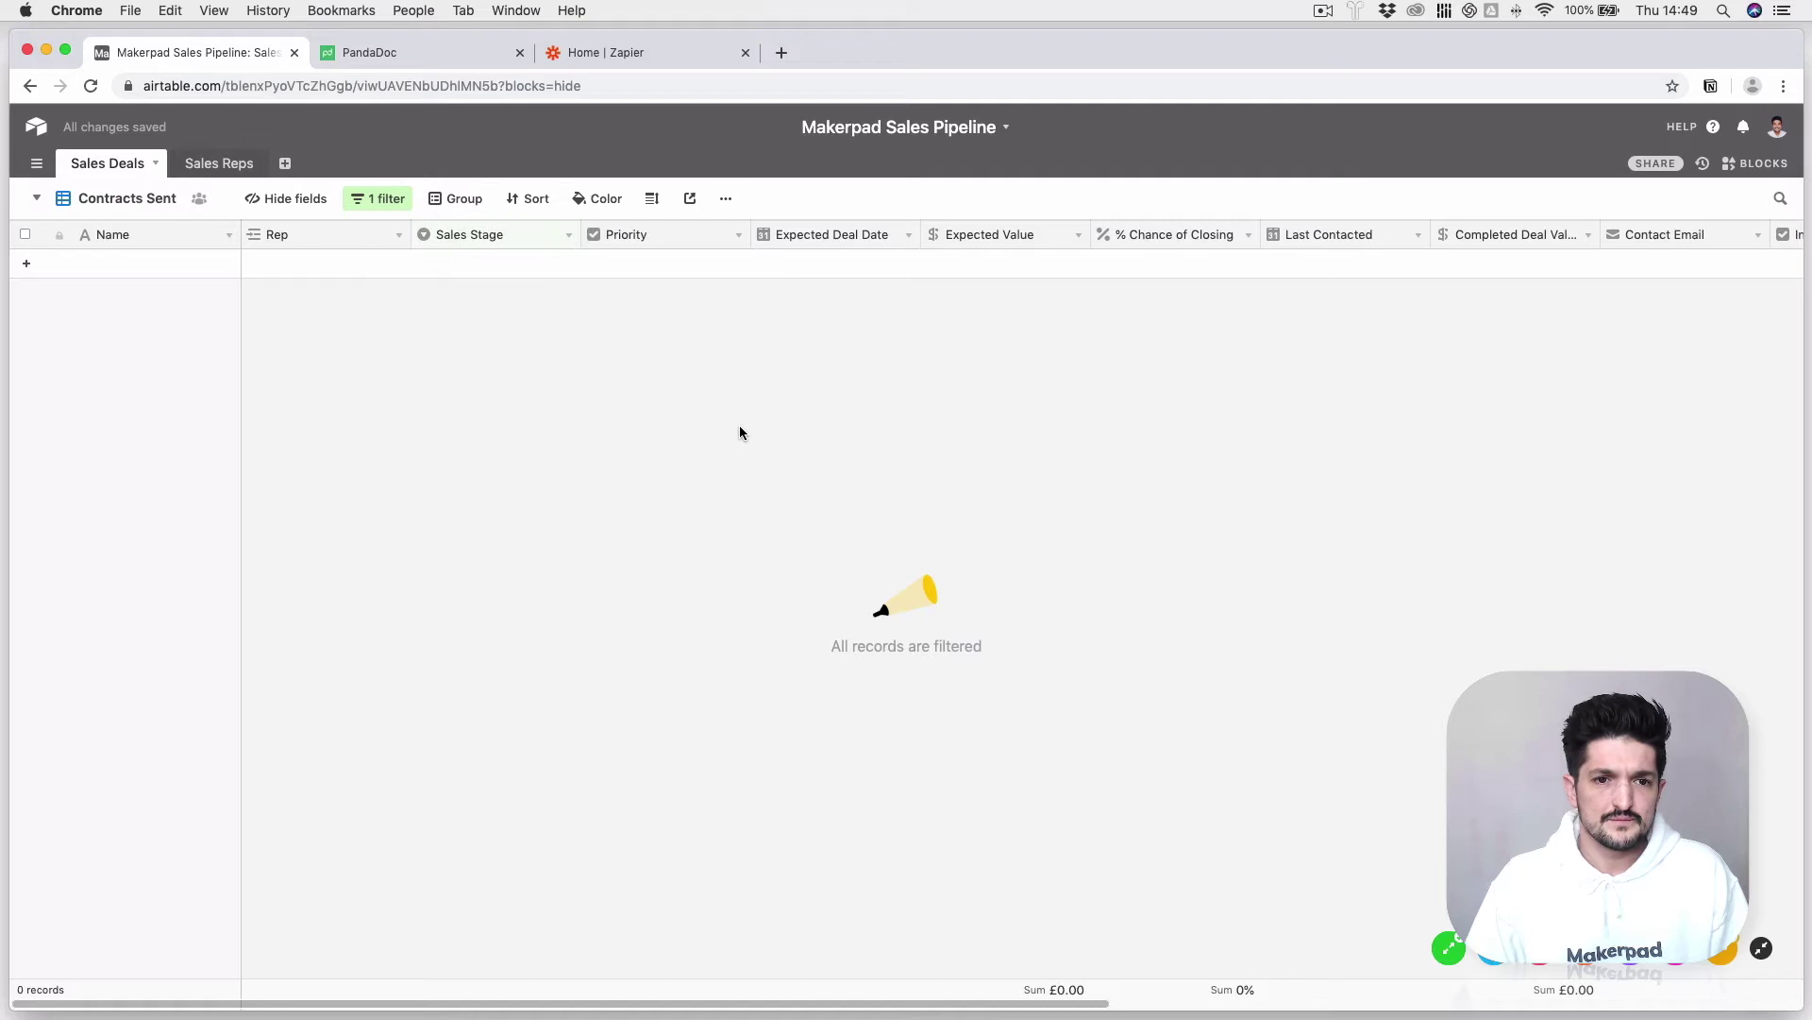
left_click(436, 55)
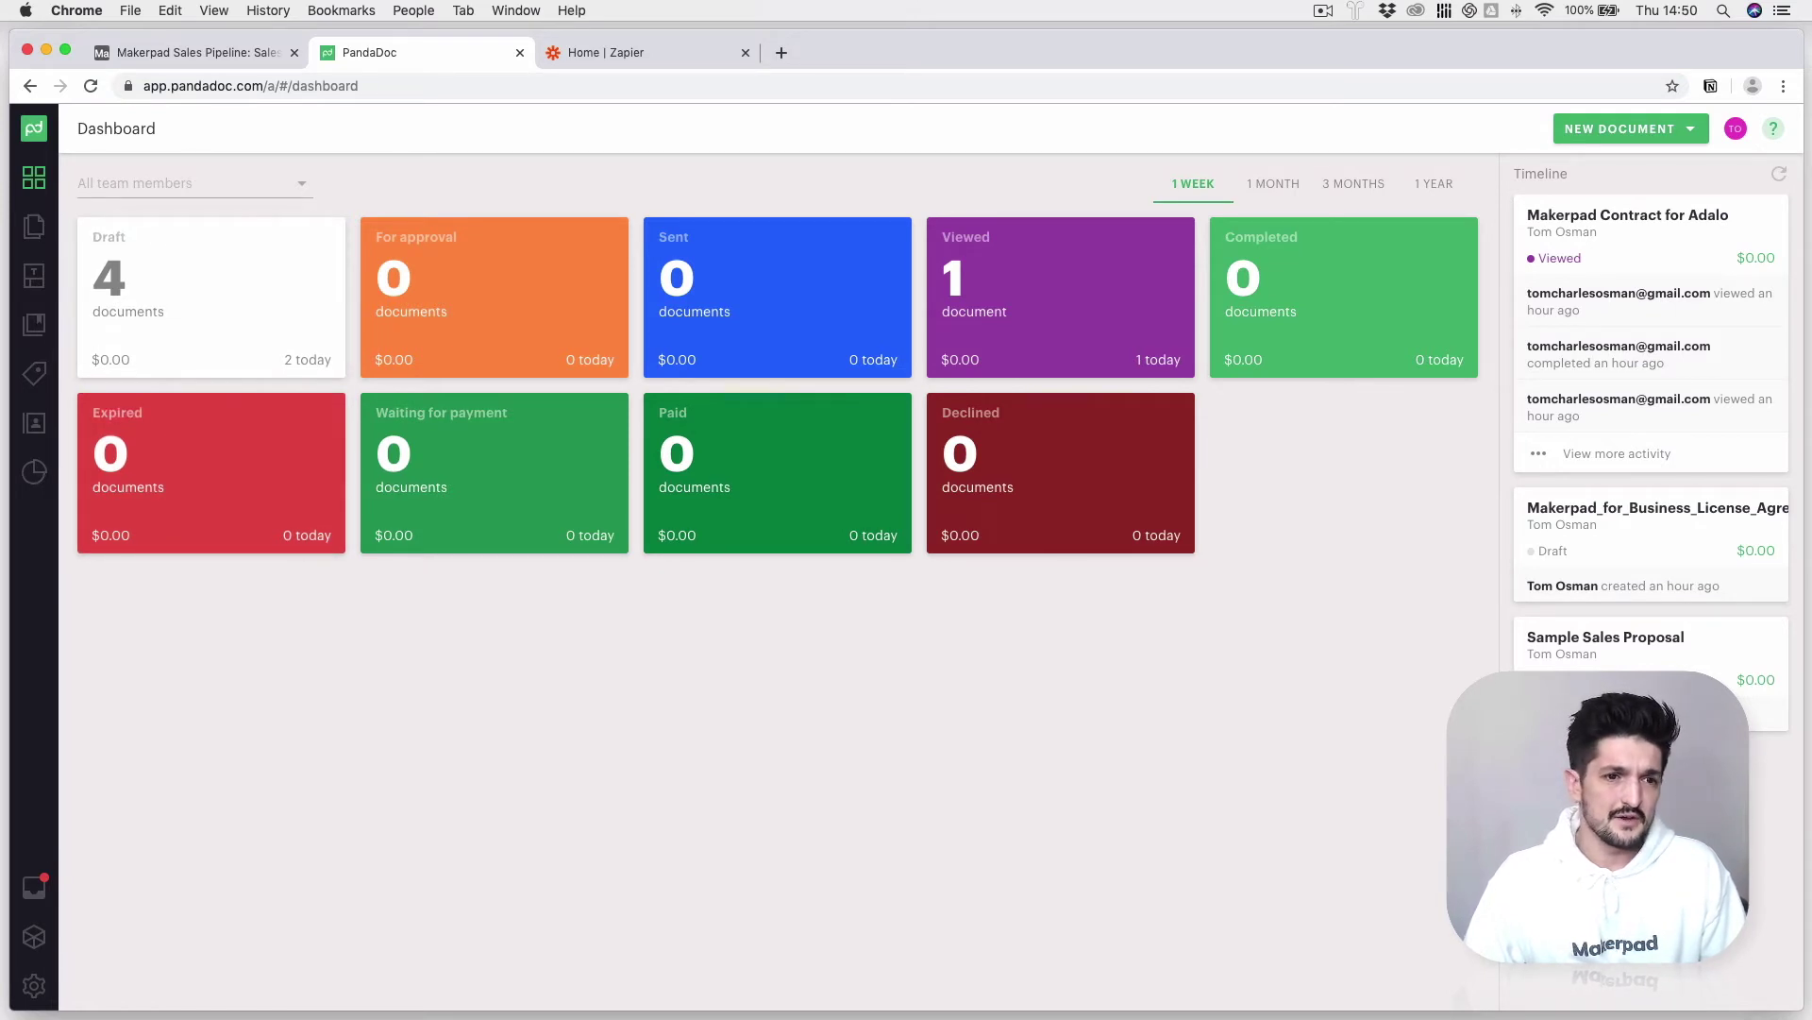
Open PandaDoc's Documents list from the left sidebar
left_click(33, 229)
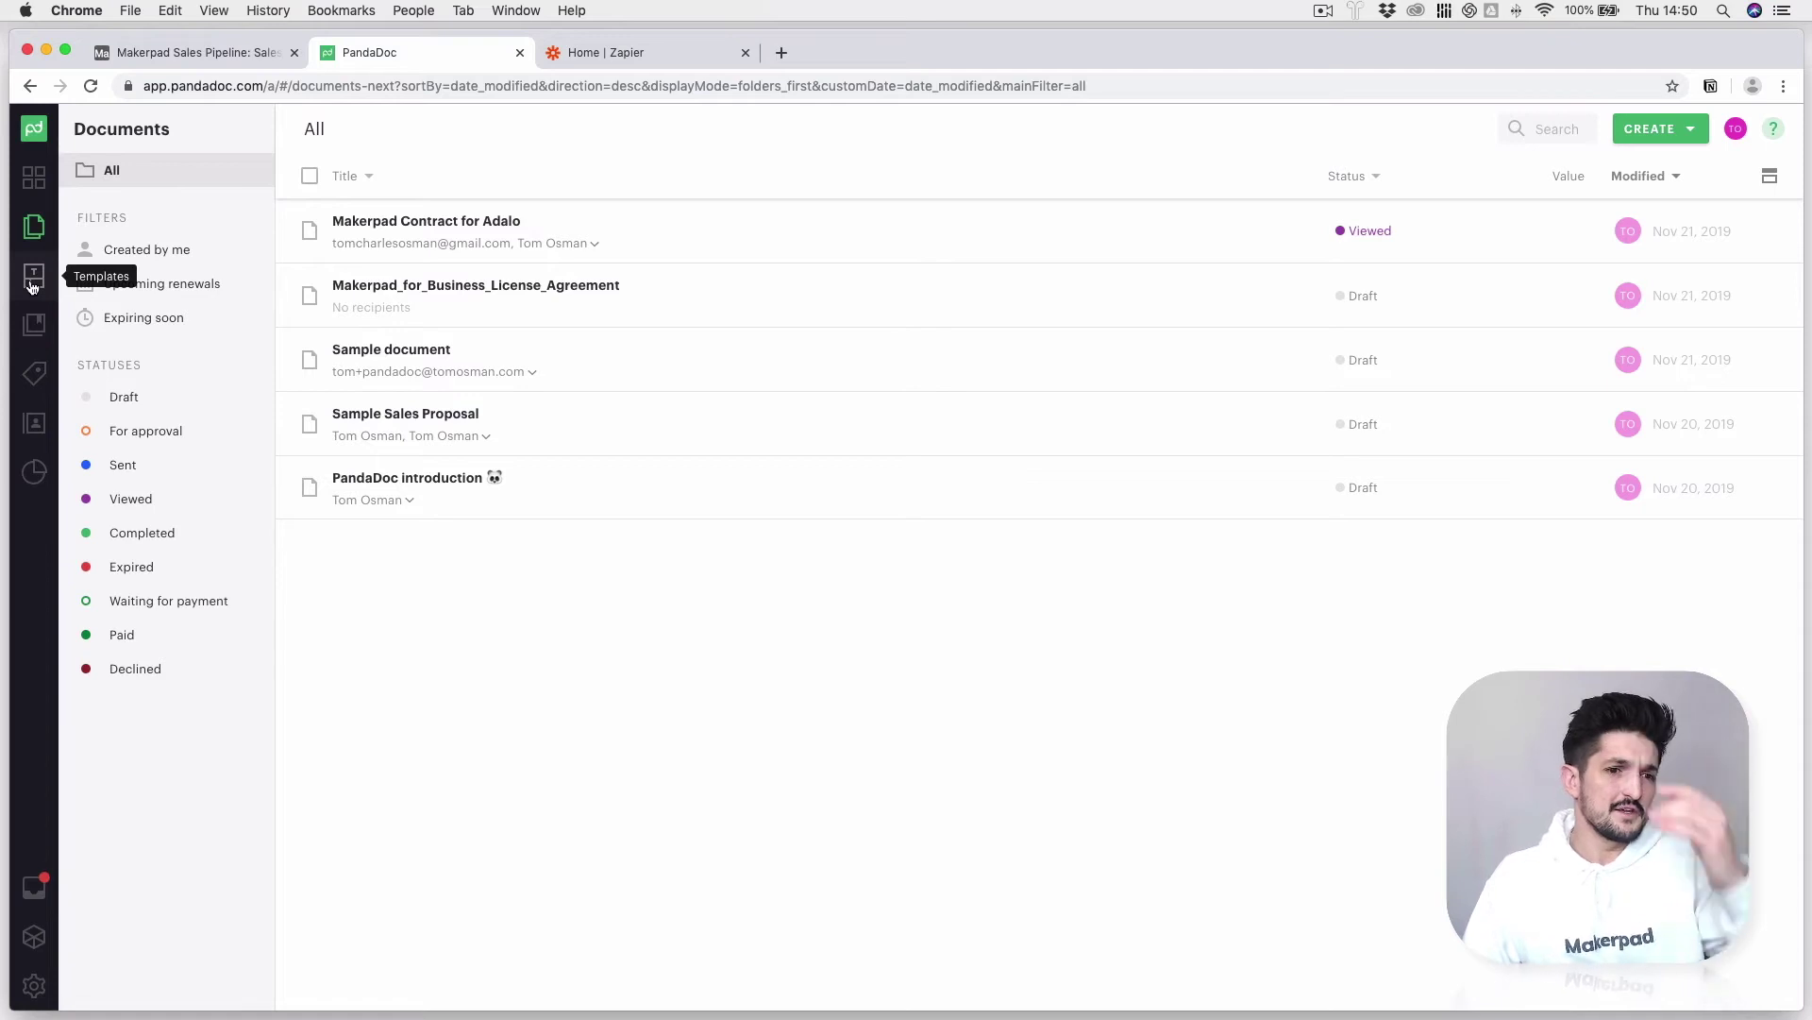
Delete the Makerpad_for_Business_License_Agreement_v2 template from the Templates list
left_click(33, 283)
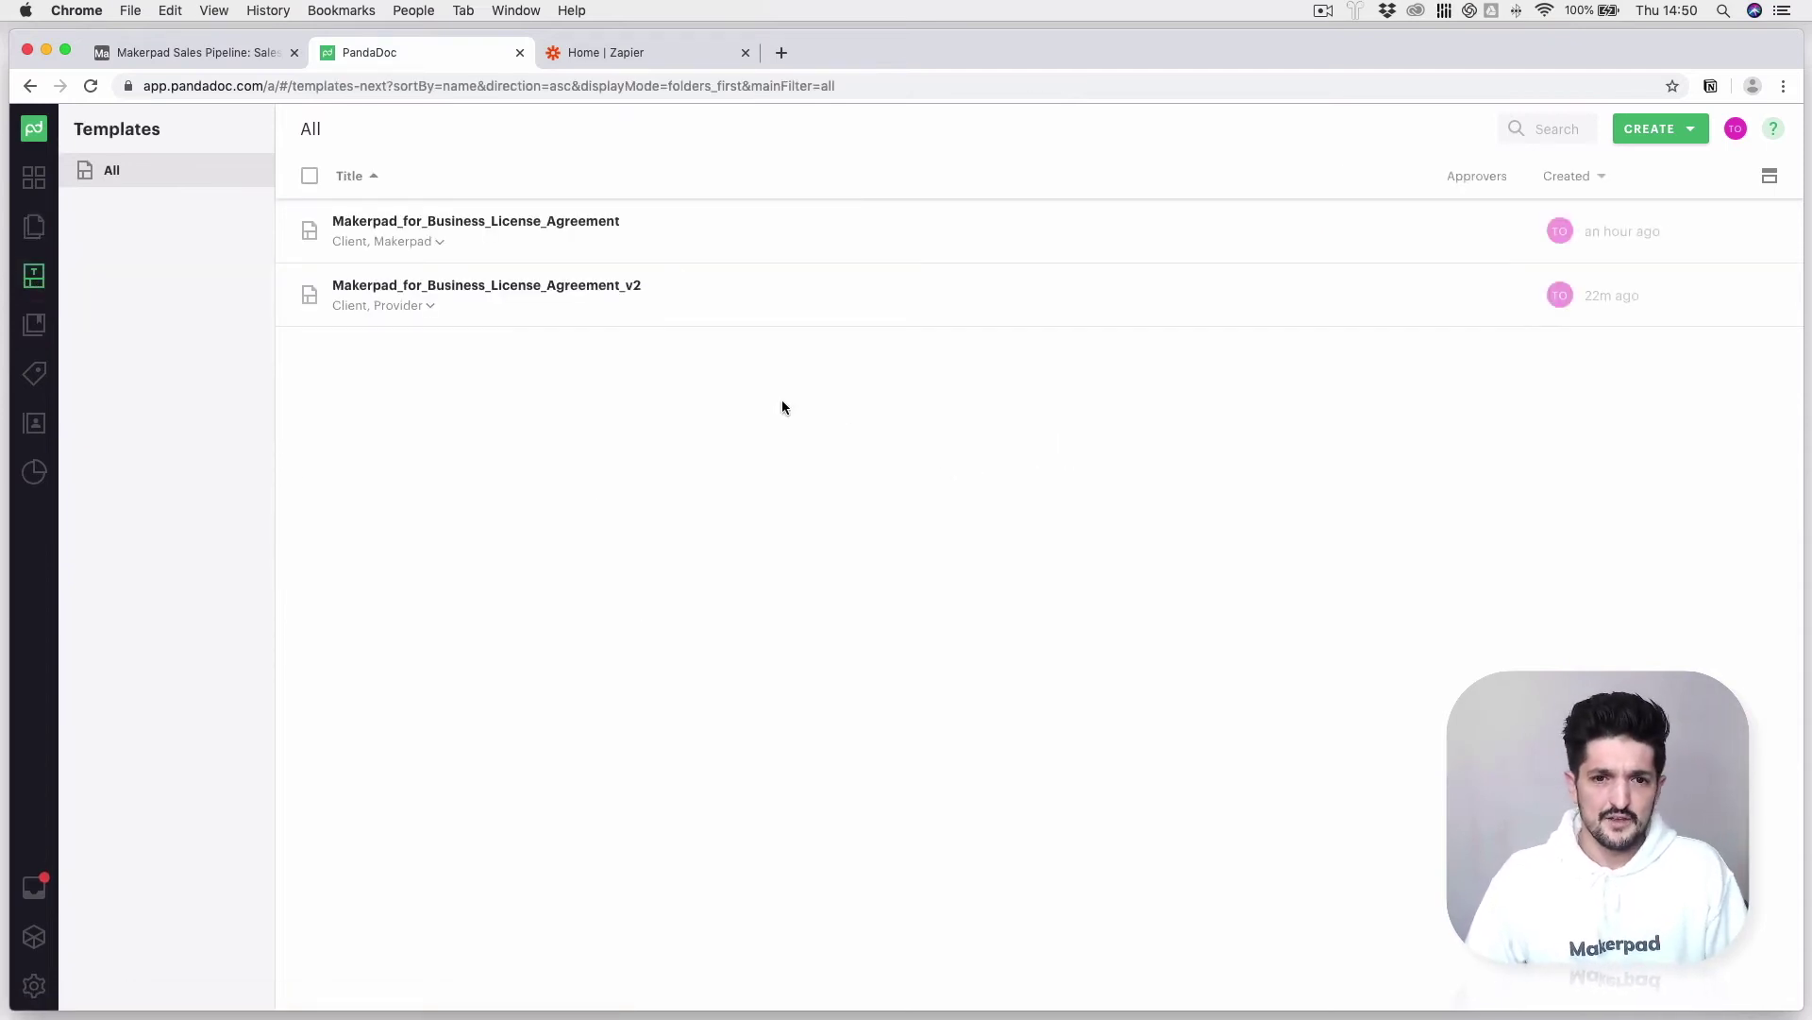
left_click(1773, 295)
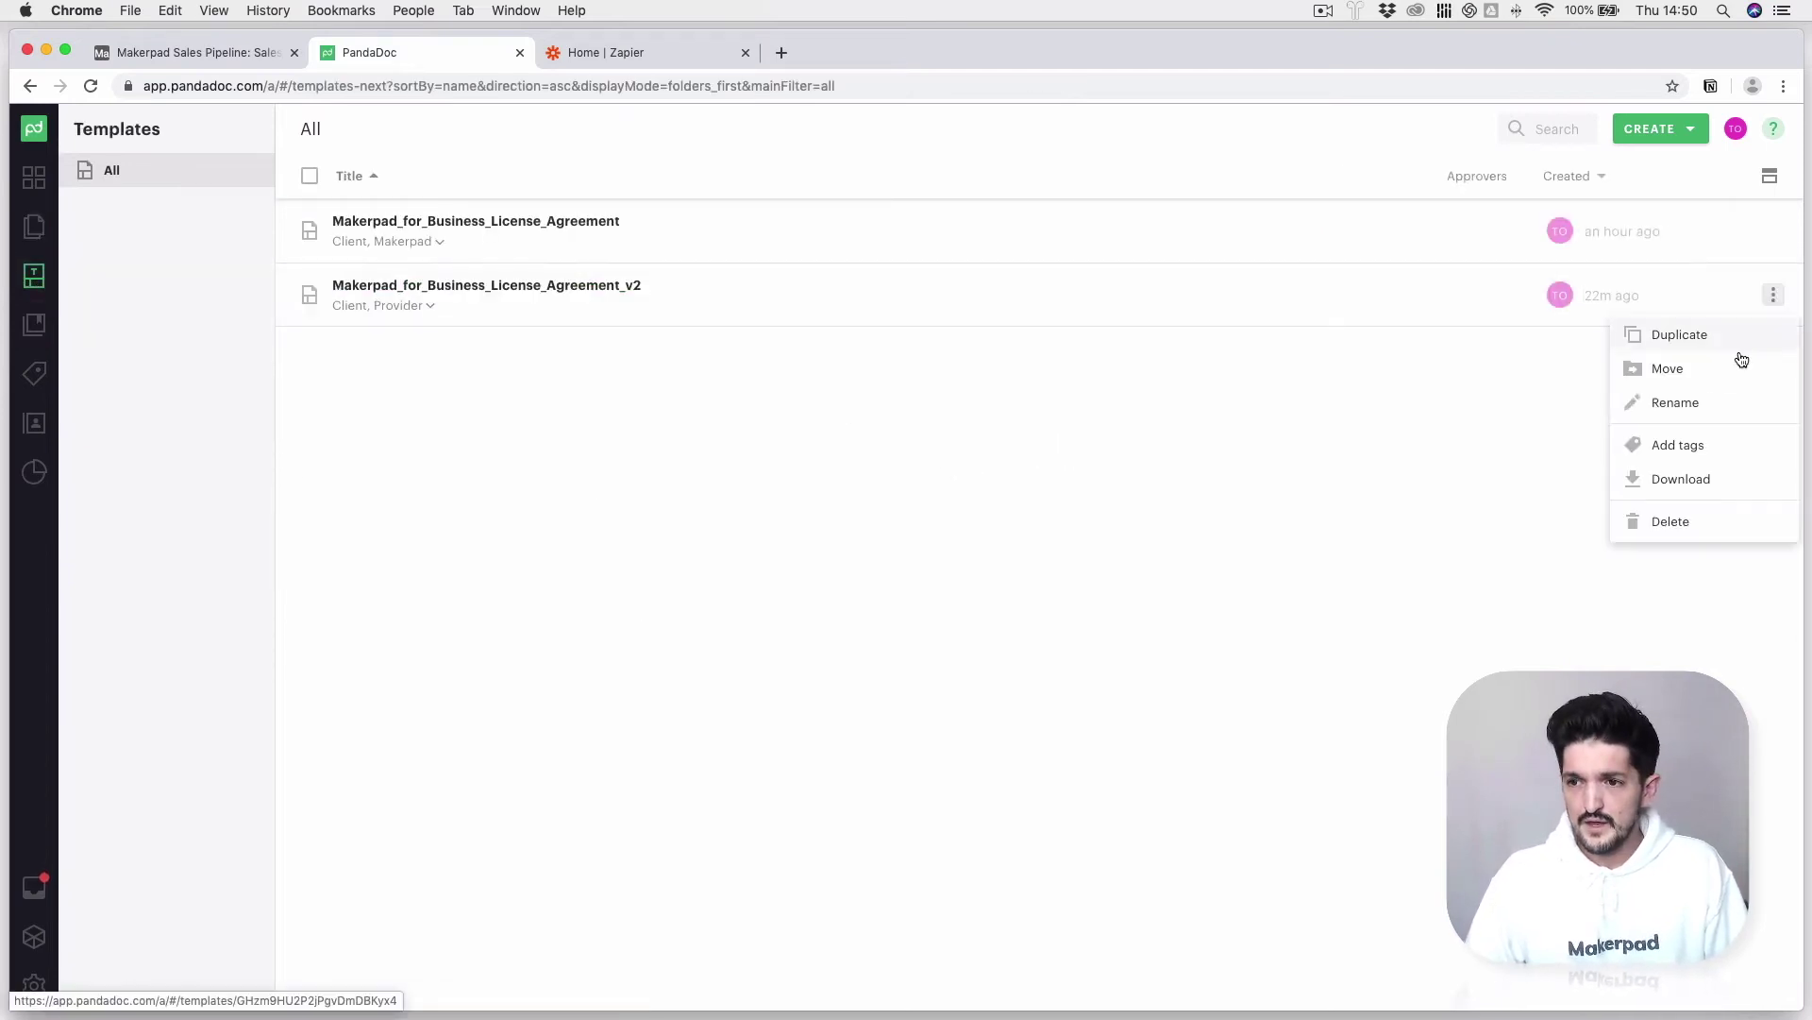
left_click(1709, 526)
left_click(1084, 601)
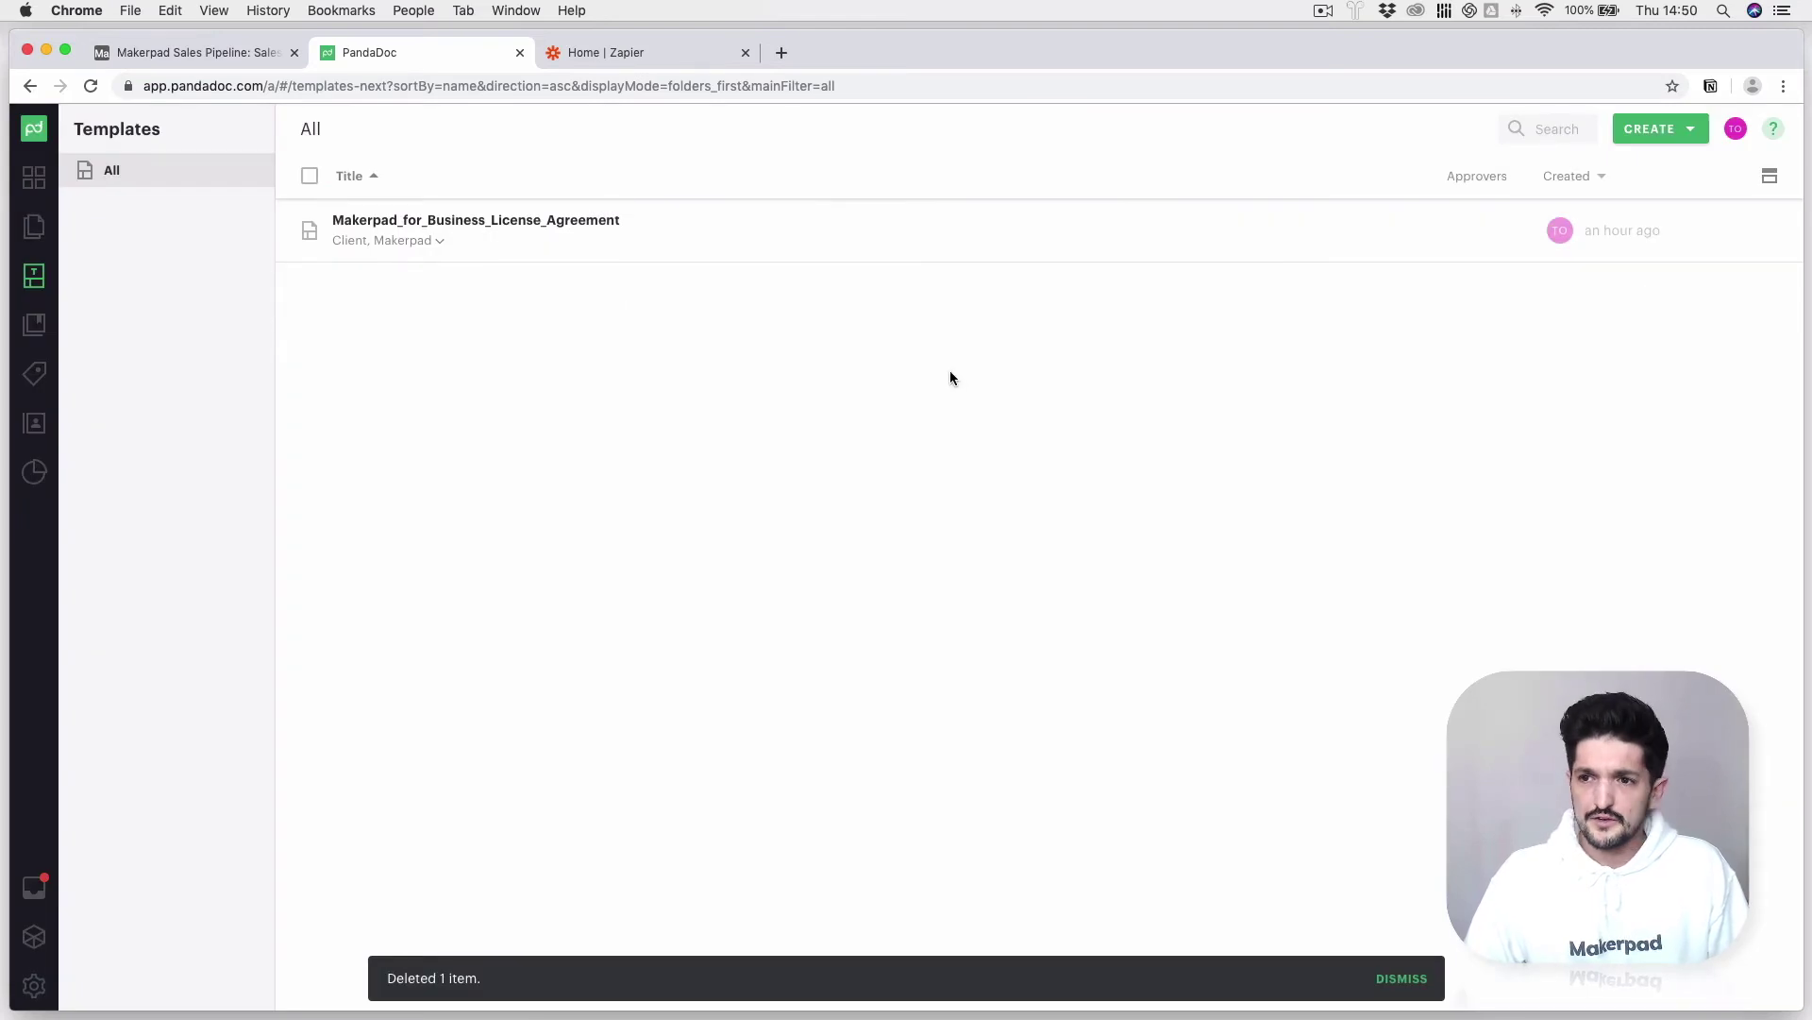
left_click(1651, 131)
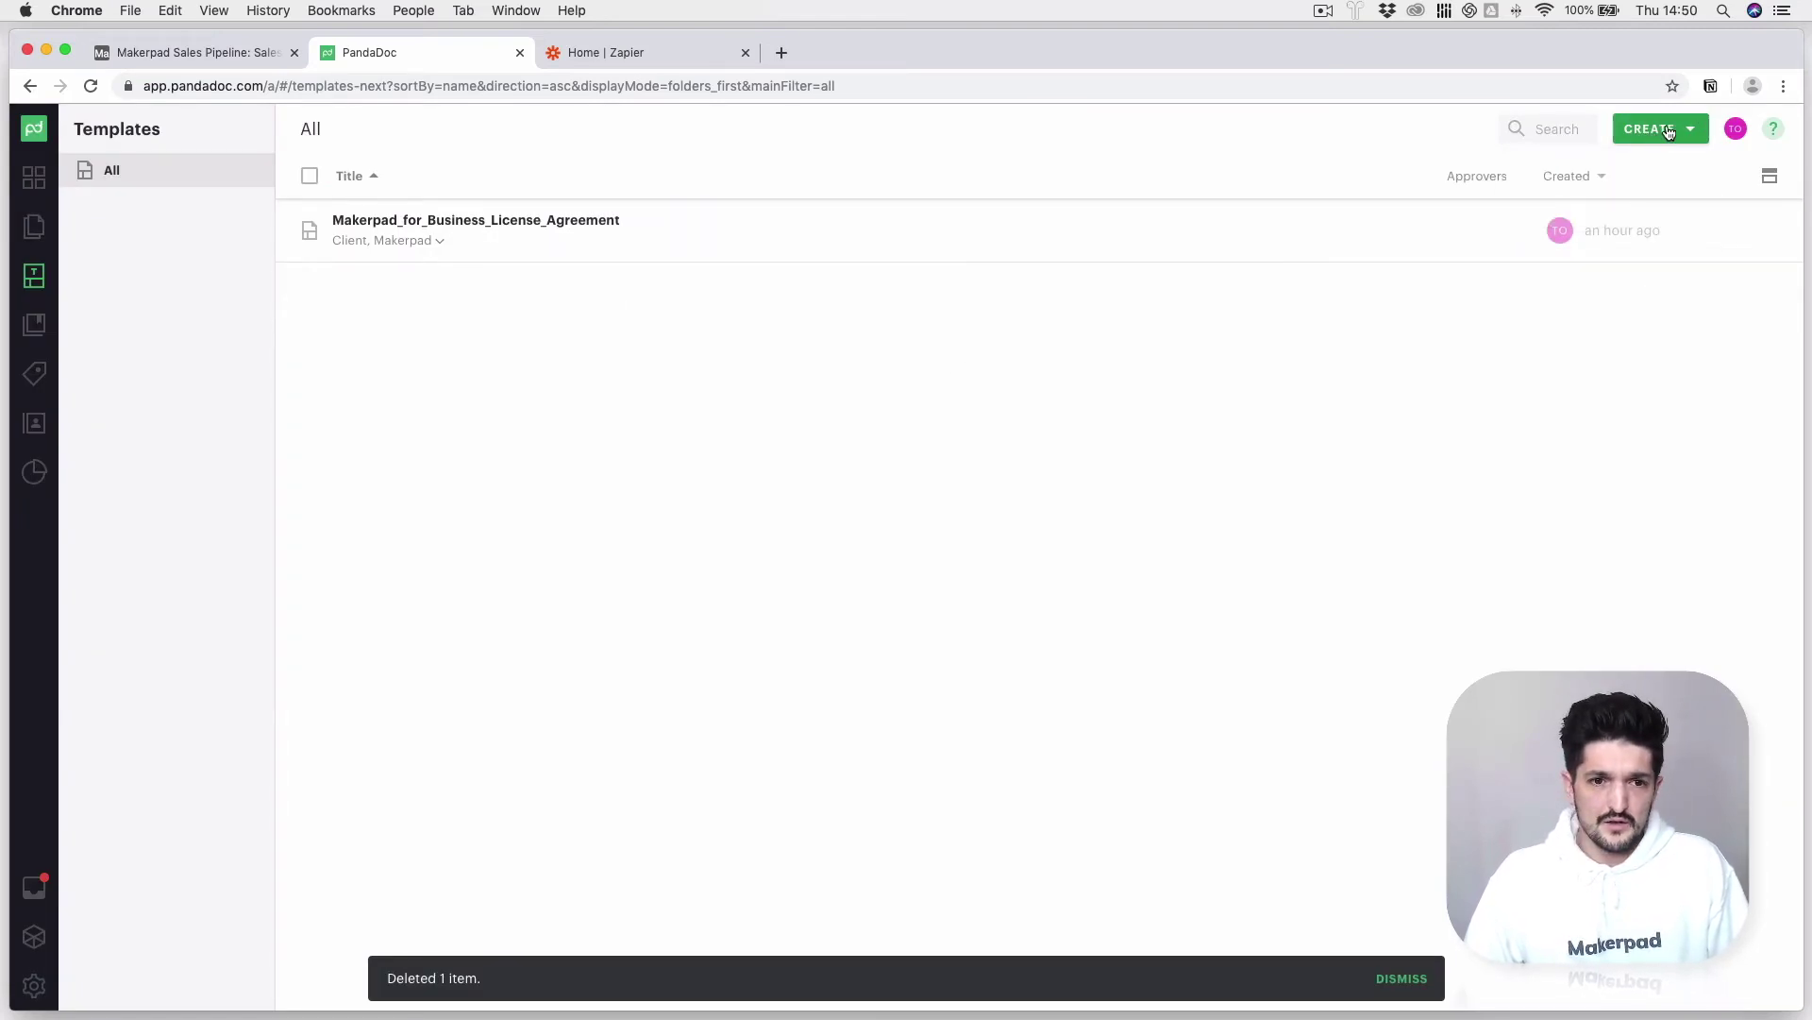
Create a blank template and place an empty Heading block at the top of its page
left_click(1666, 130)
left_click(1614, 172)
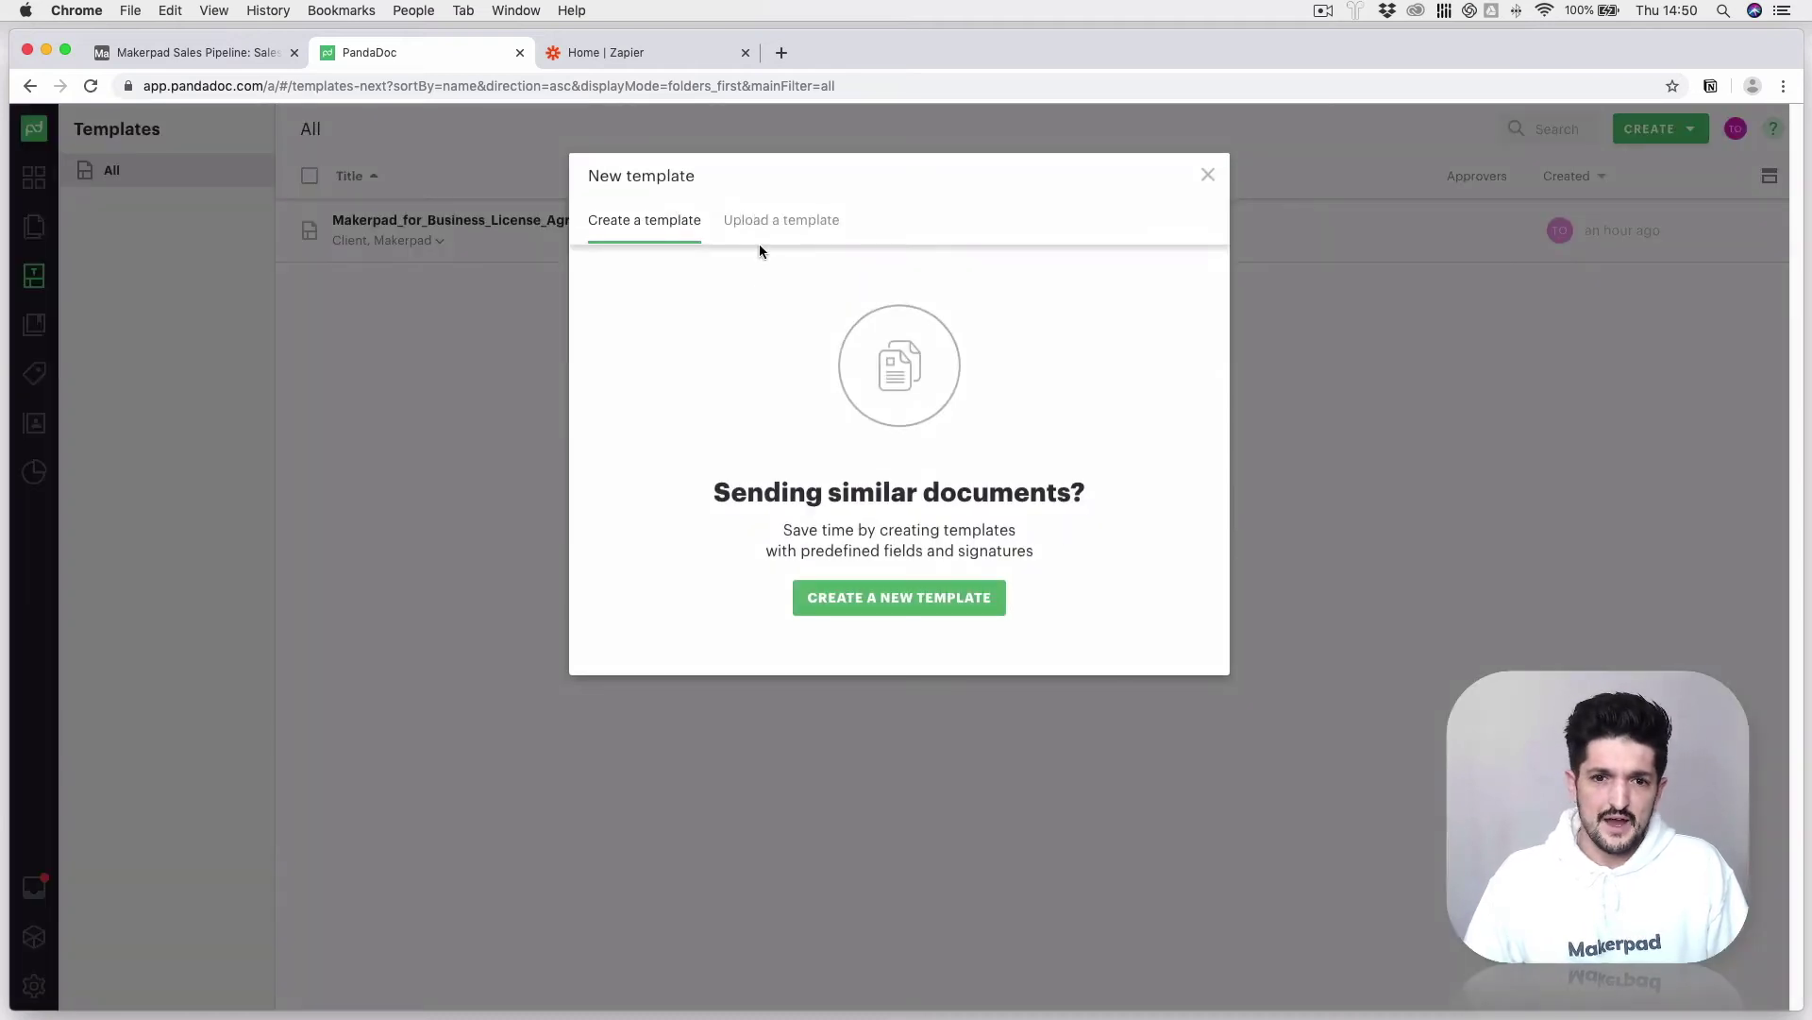
left_click(898, 601)
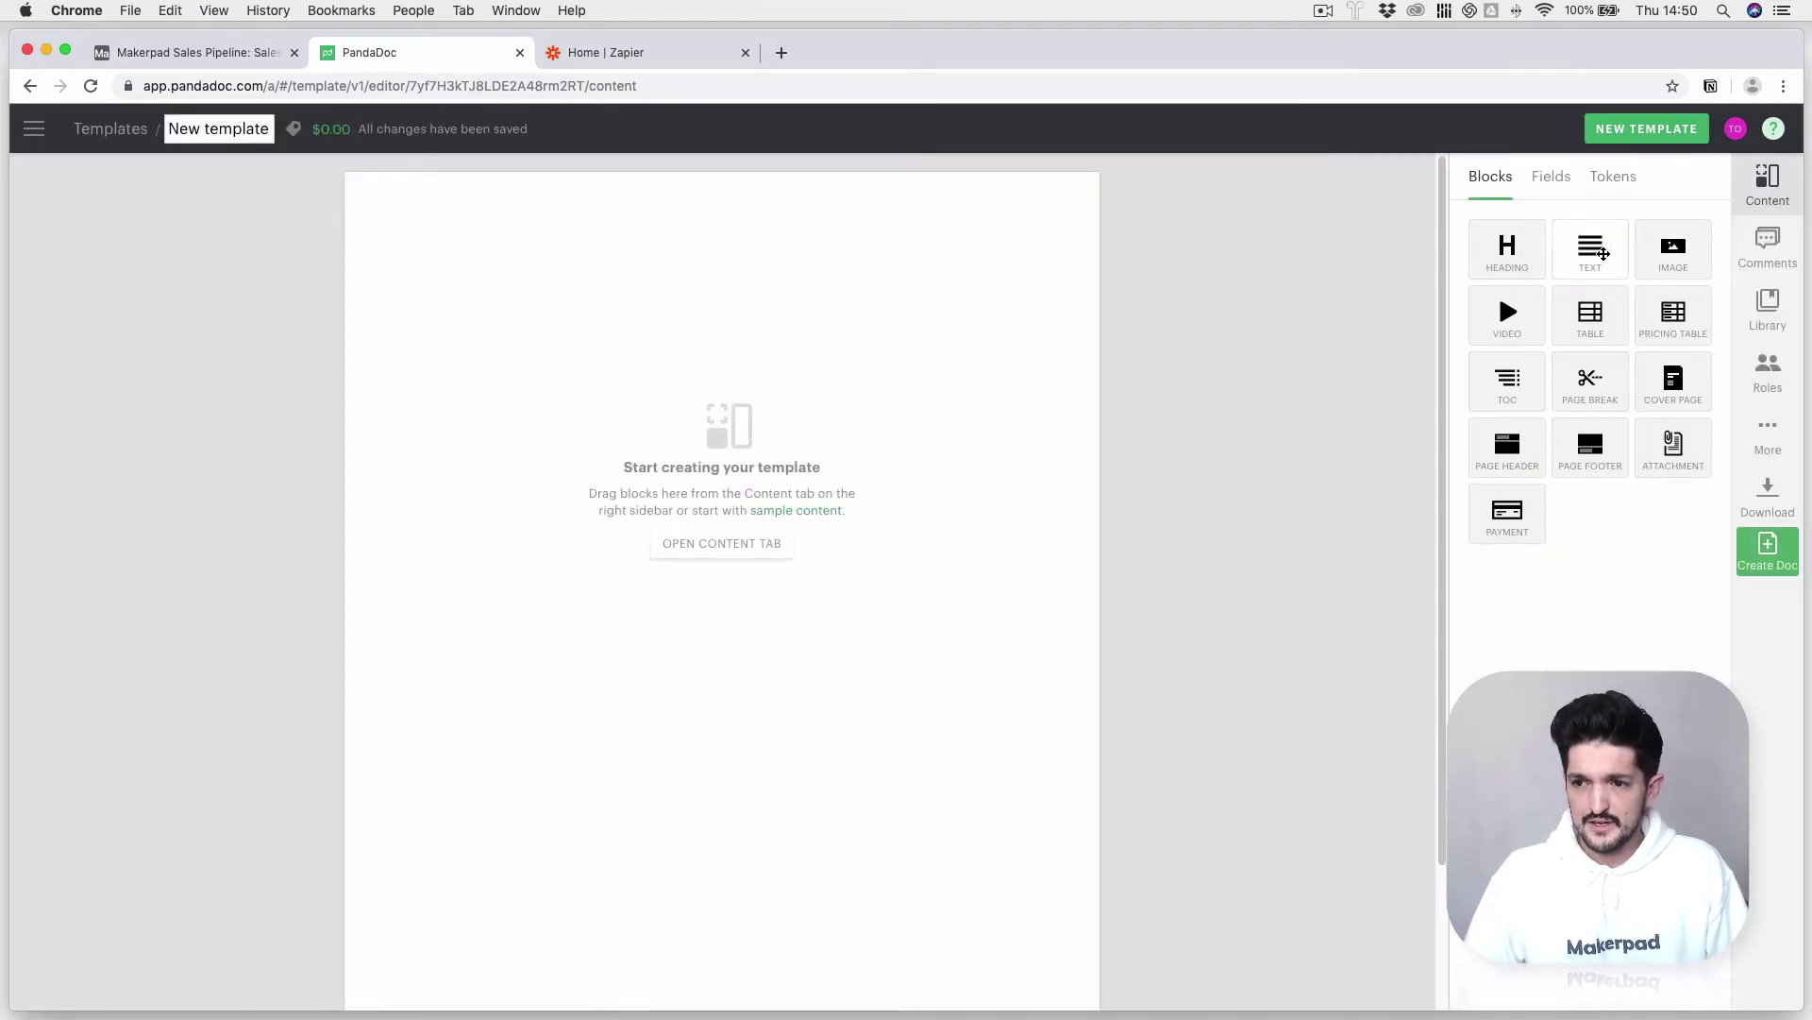
left_click_drag(1513, 251, 934, 315)
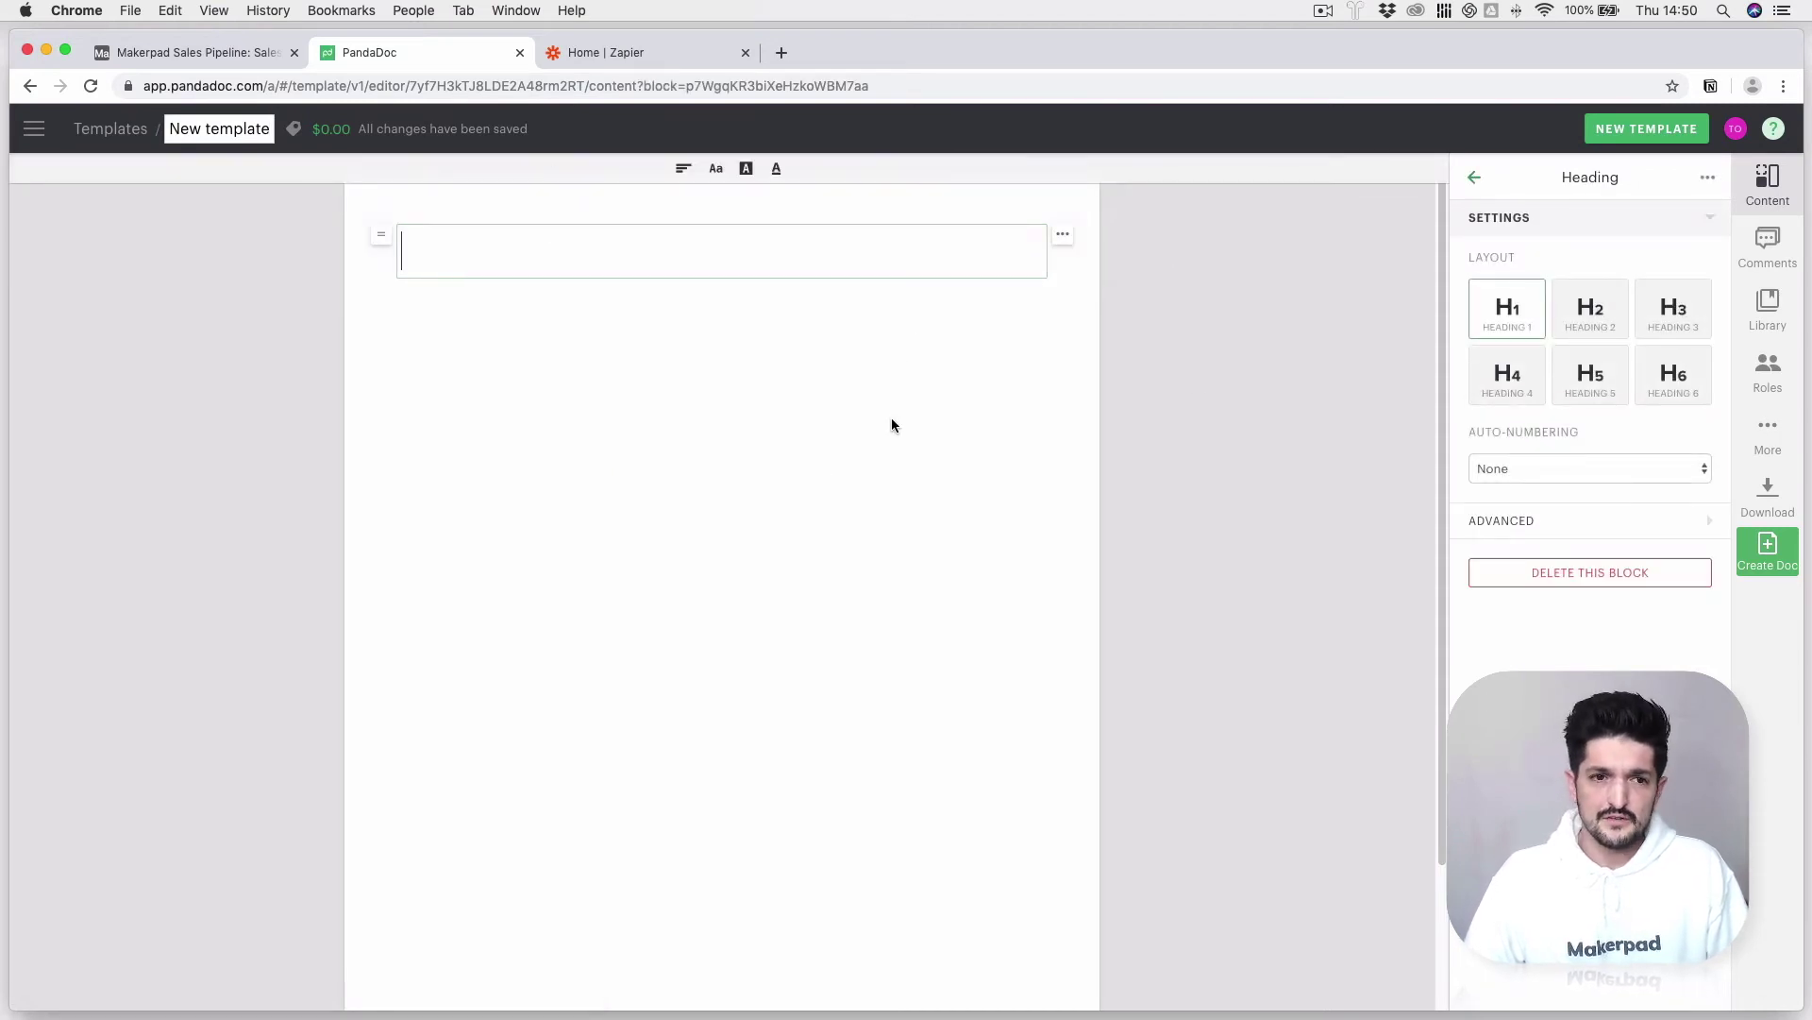
left_click(1205, 378)
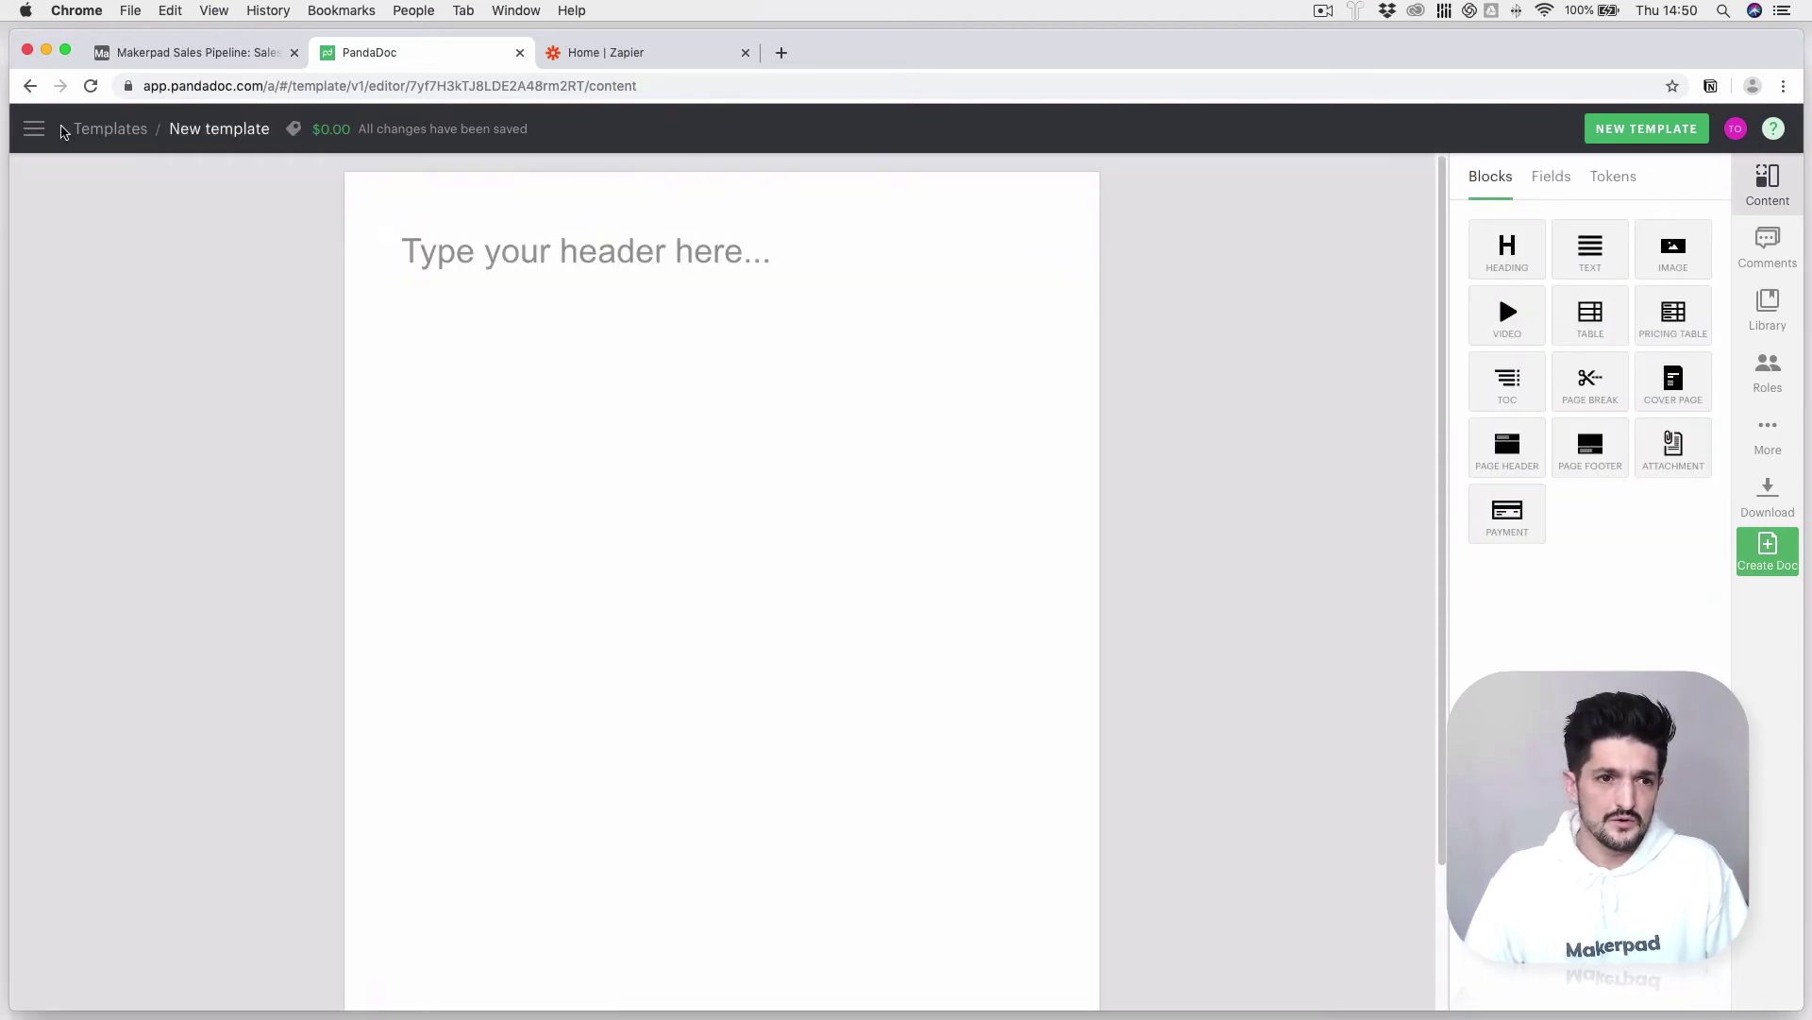
Return to Templates and delete the blank New template
left_click(161, 134)
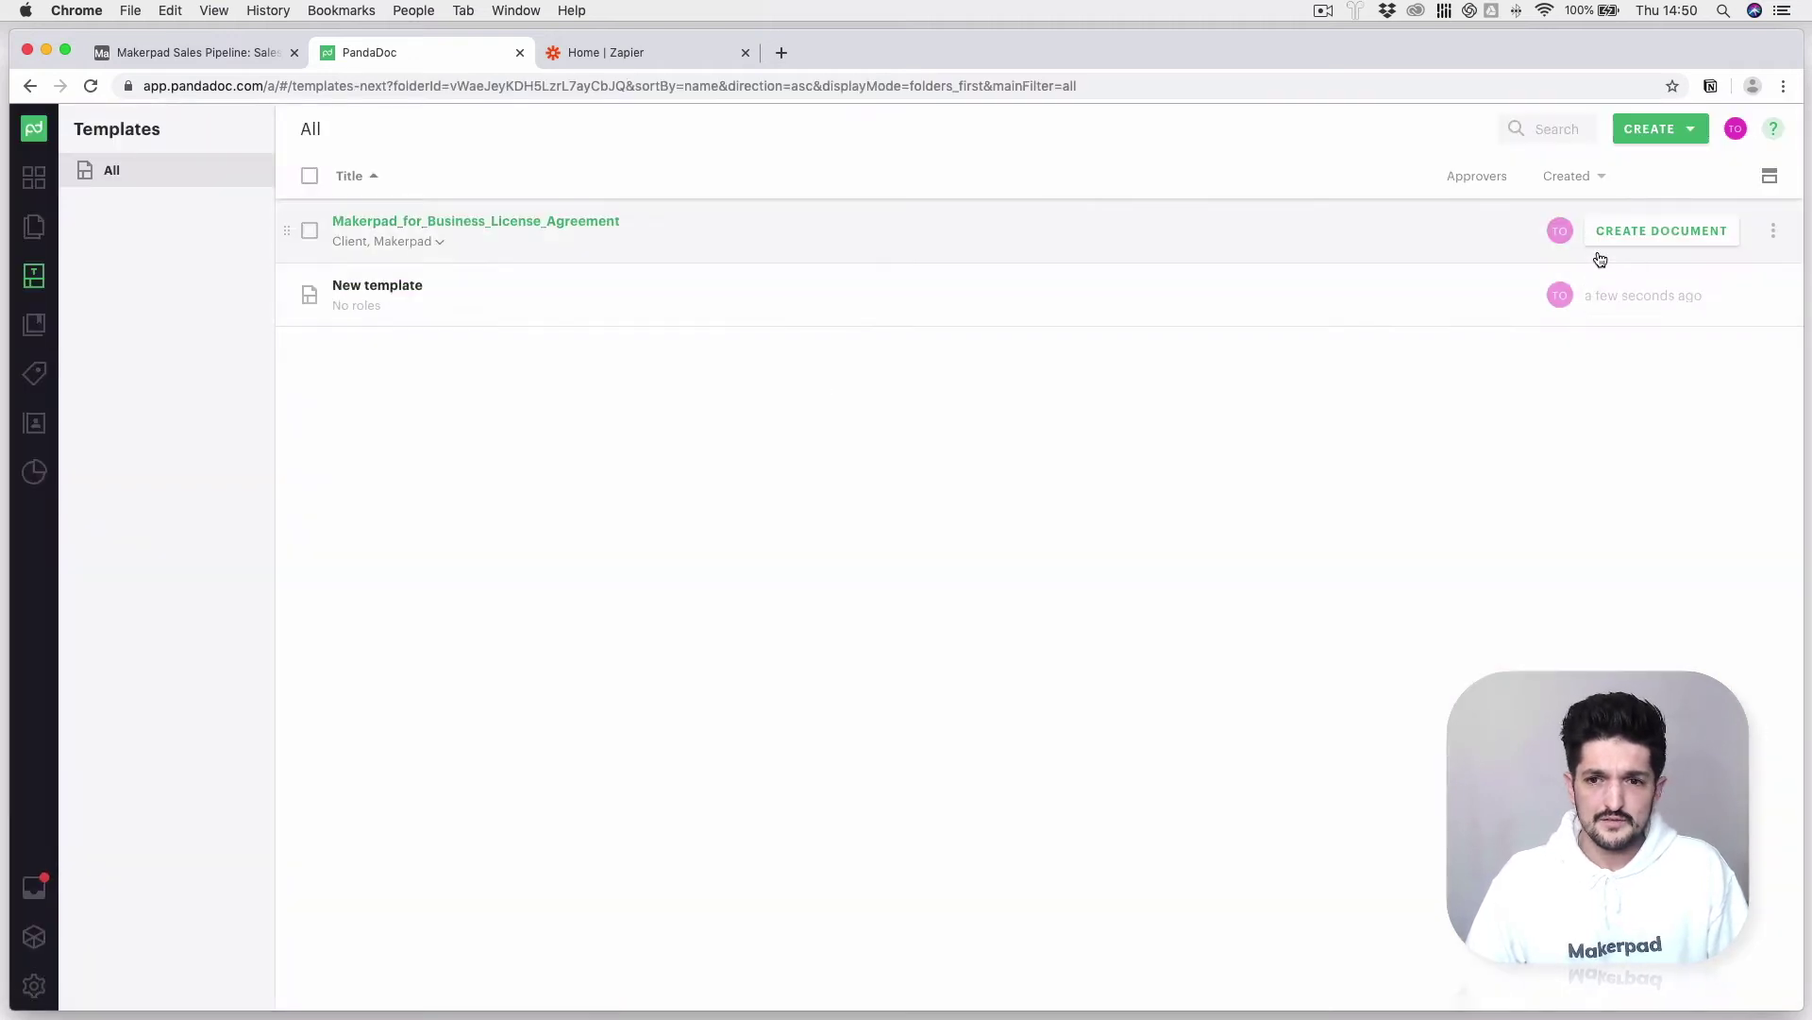
left_click(1775, 294)
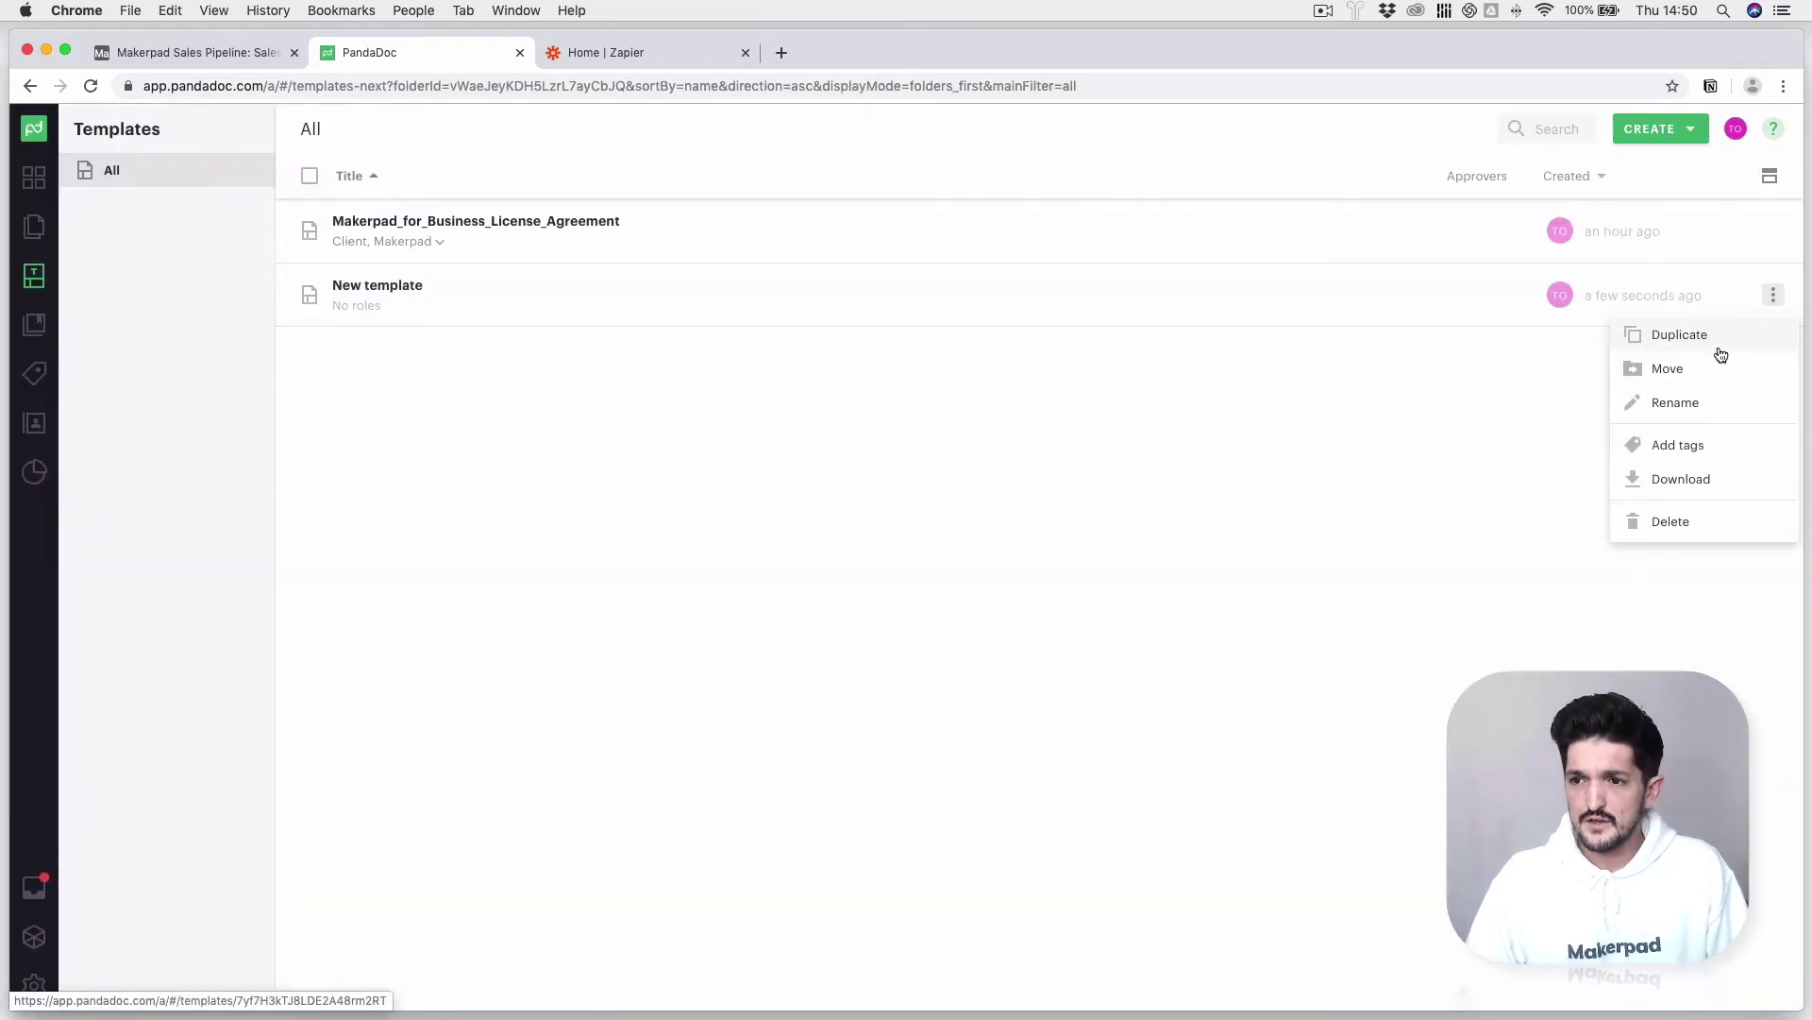
left_click(1698, 527)
left_click(1092, 606)
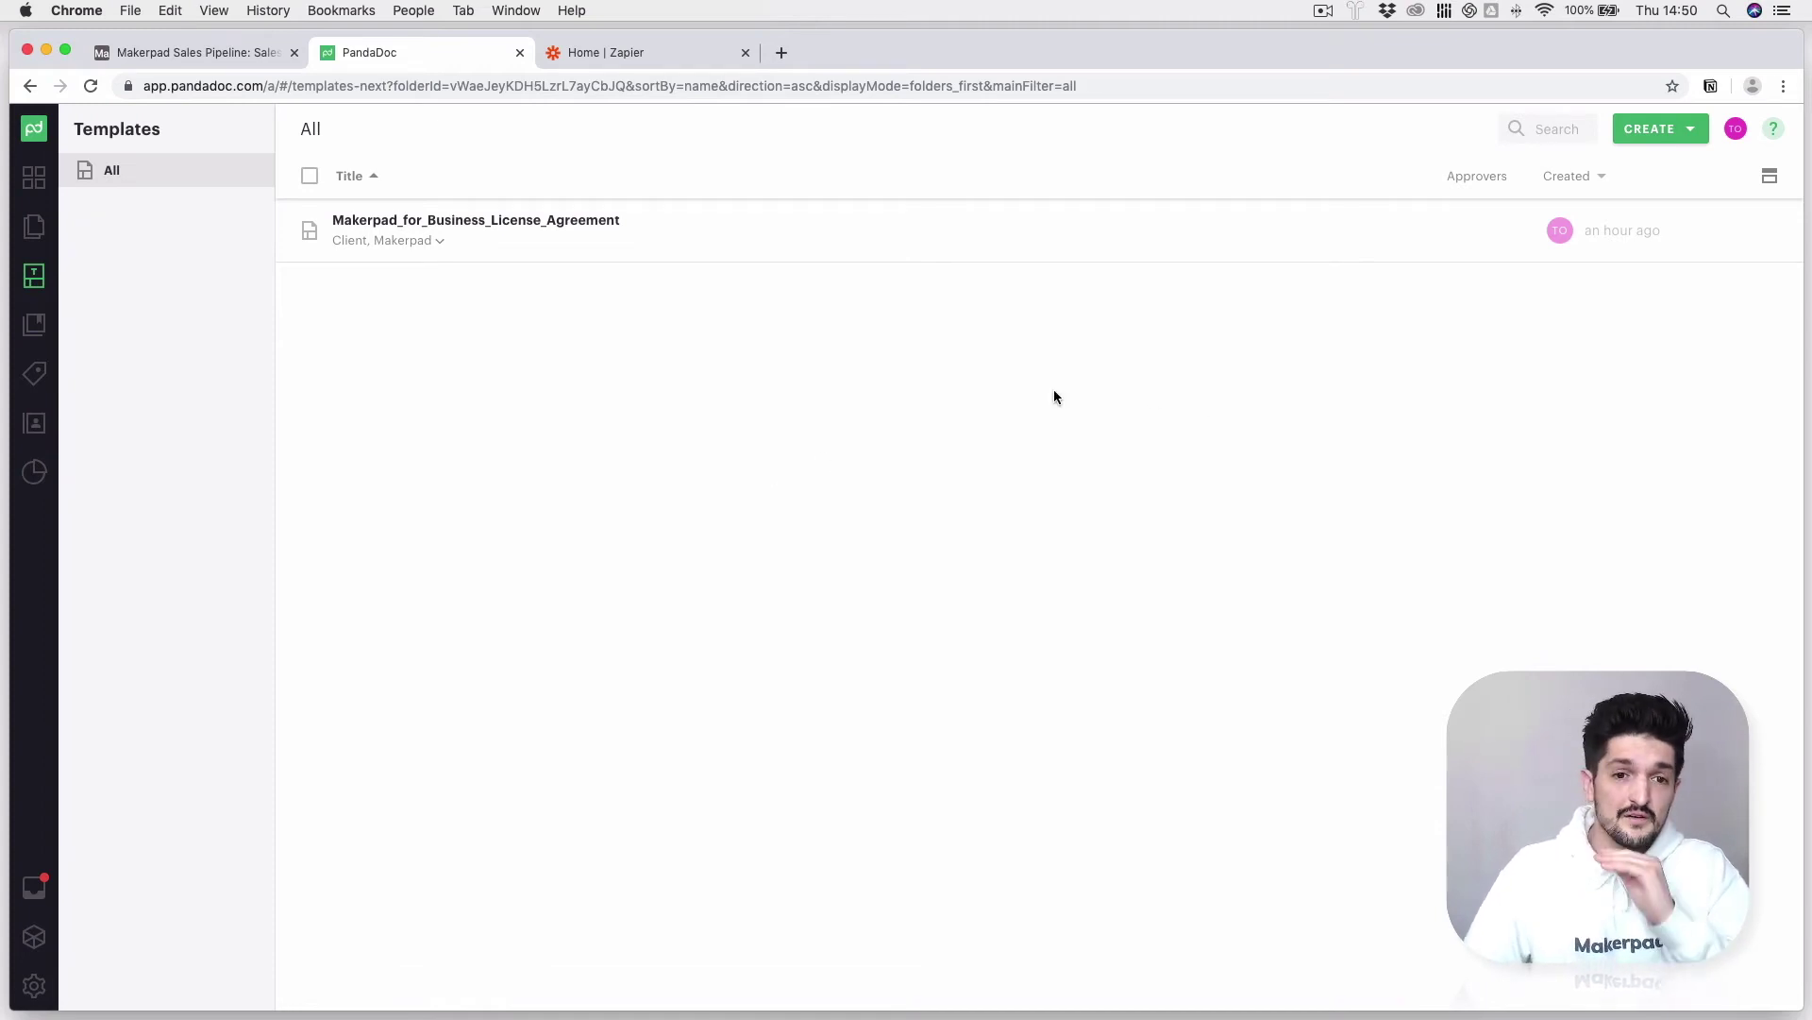
Upload the local license agreement file as a template and add v2 to its name
left_click(1666, 128)
left_click(1605, 170)
left_click(781, 220)
left_click(878, 423)
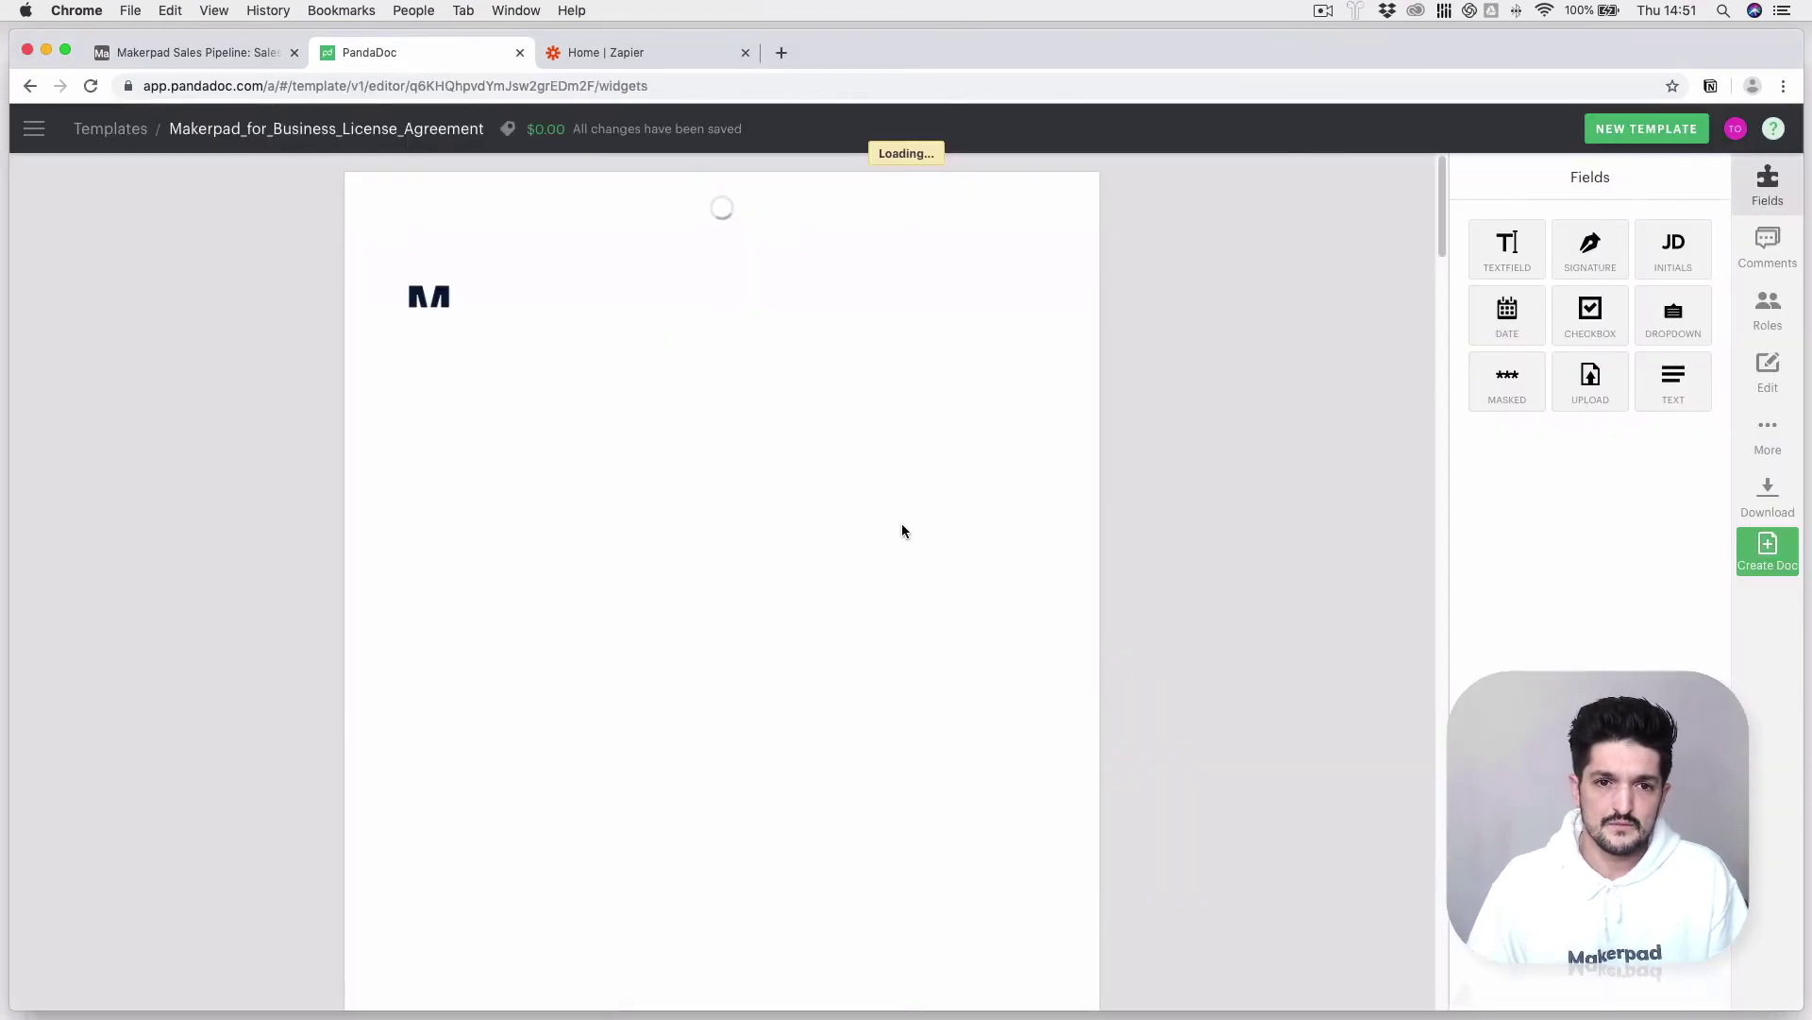
left_click(476, 129)
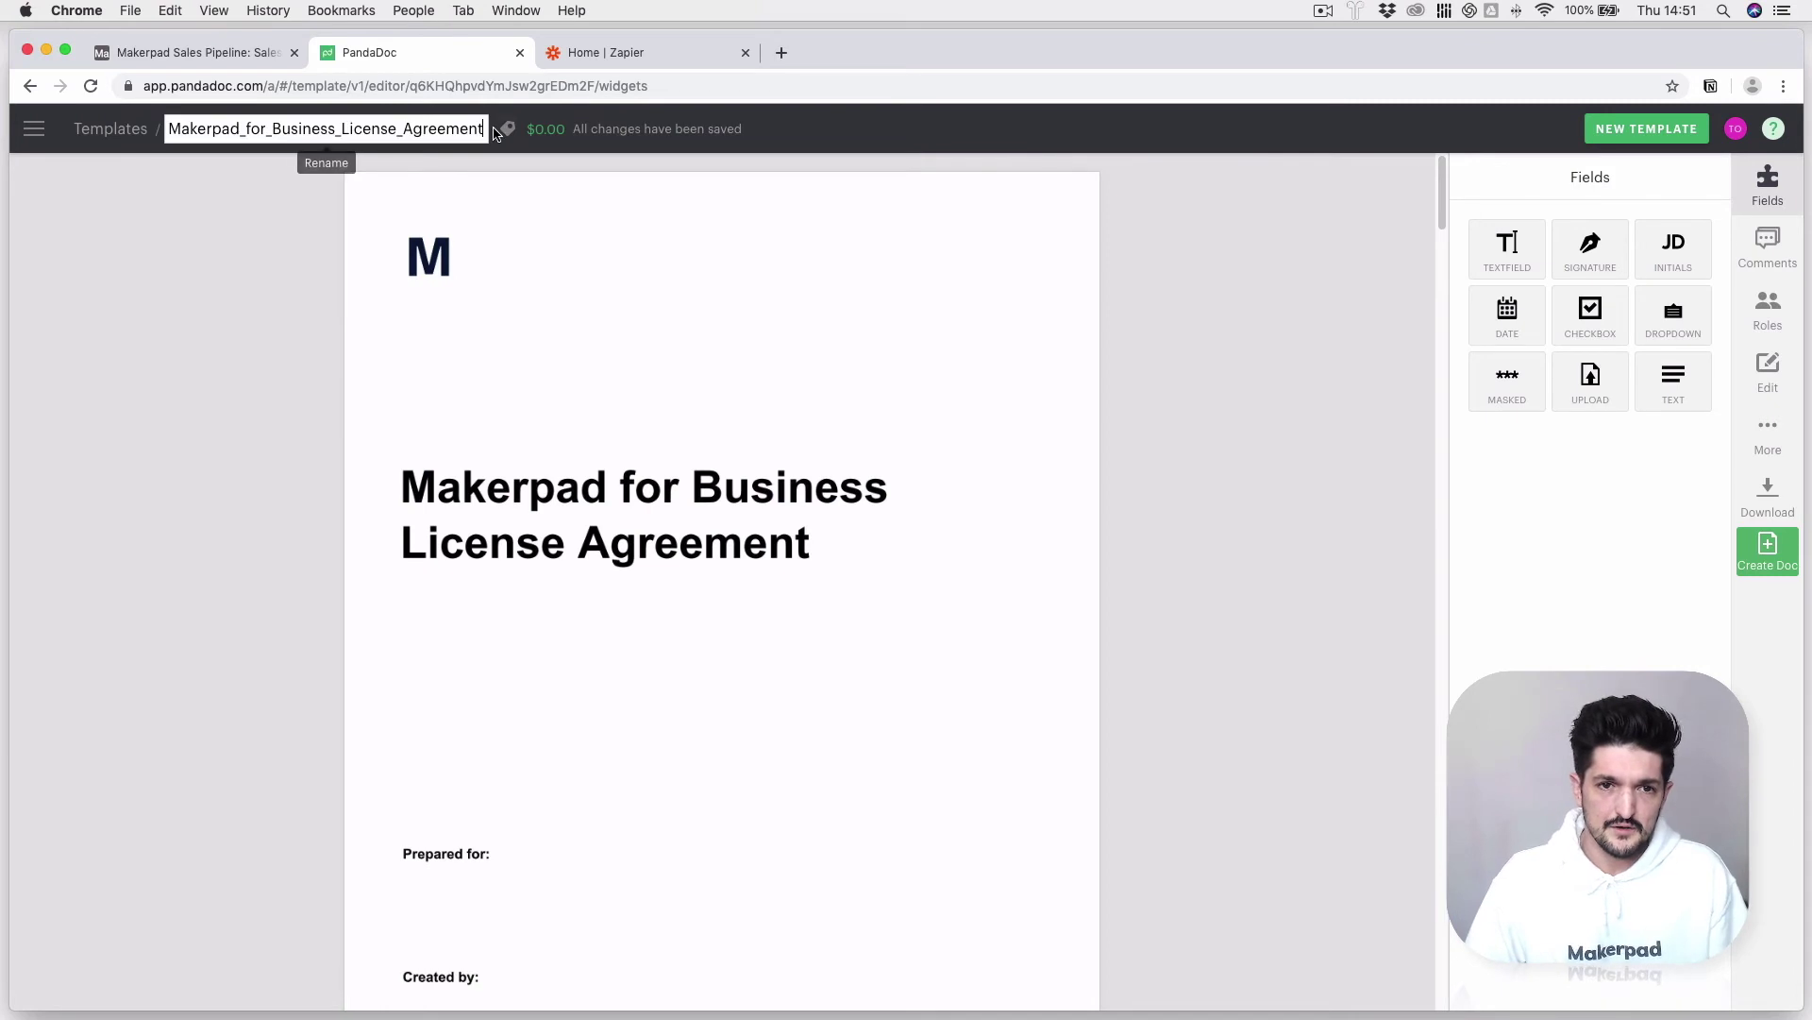
type("v2")
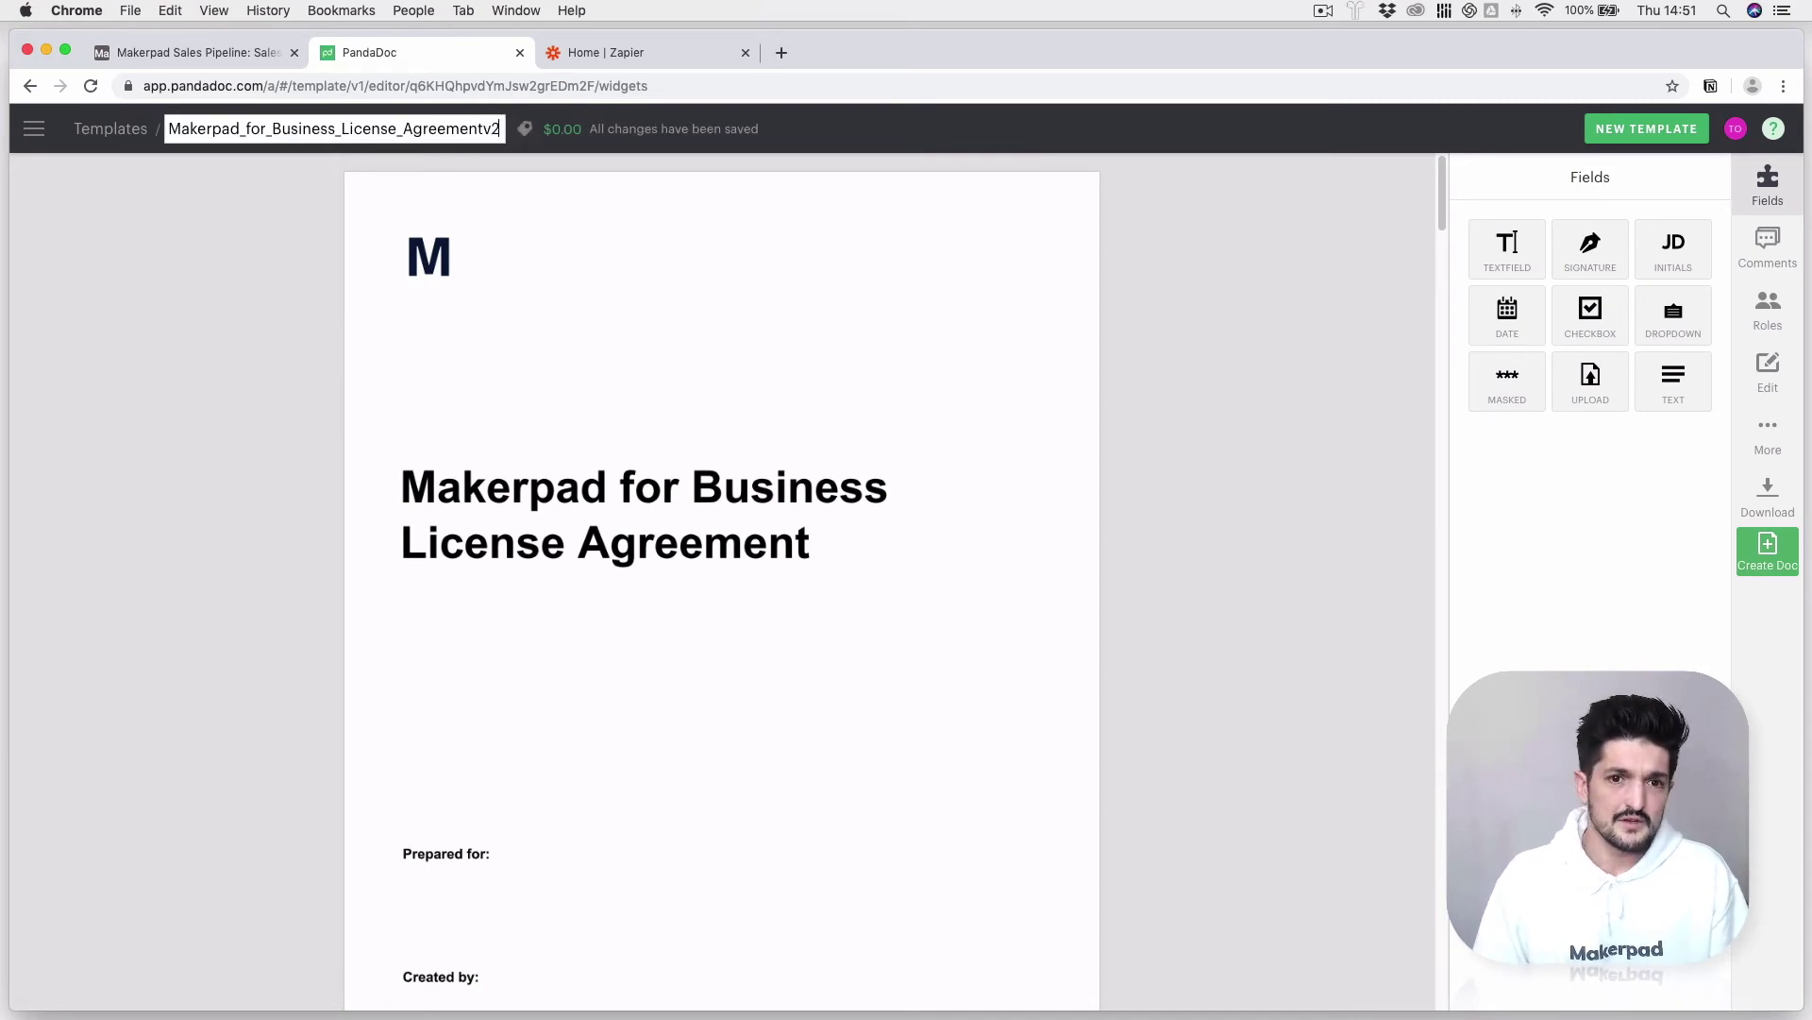
type("_")
Place two text fields, one below the other, under Prepared for
left_click(727, 601)
scroll(718, 613, "down", 5)
scroll(551, 575, "up", 2)
scroll(727, 671, "up", 2)
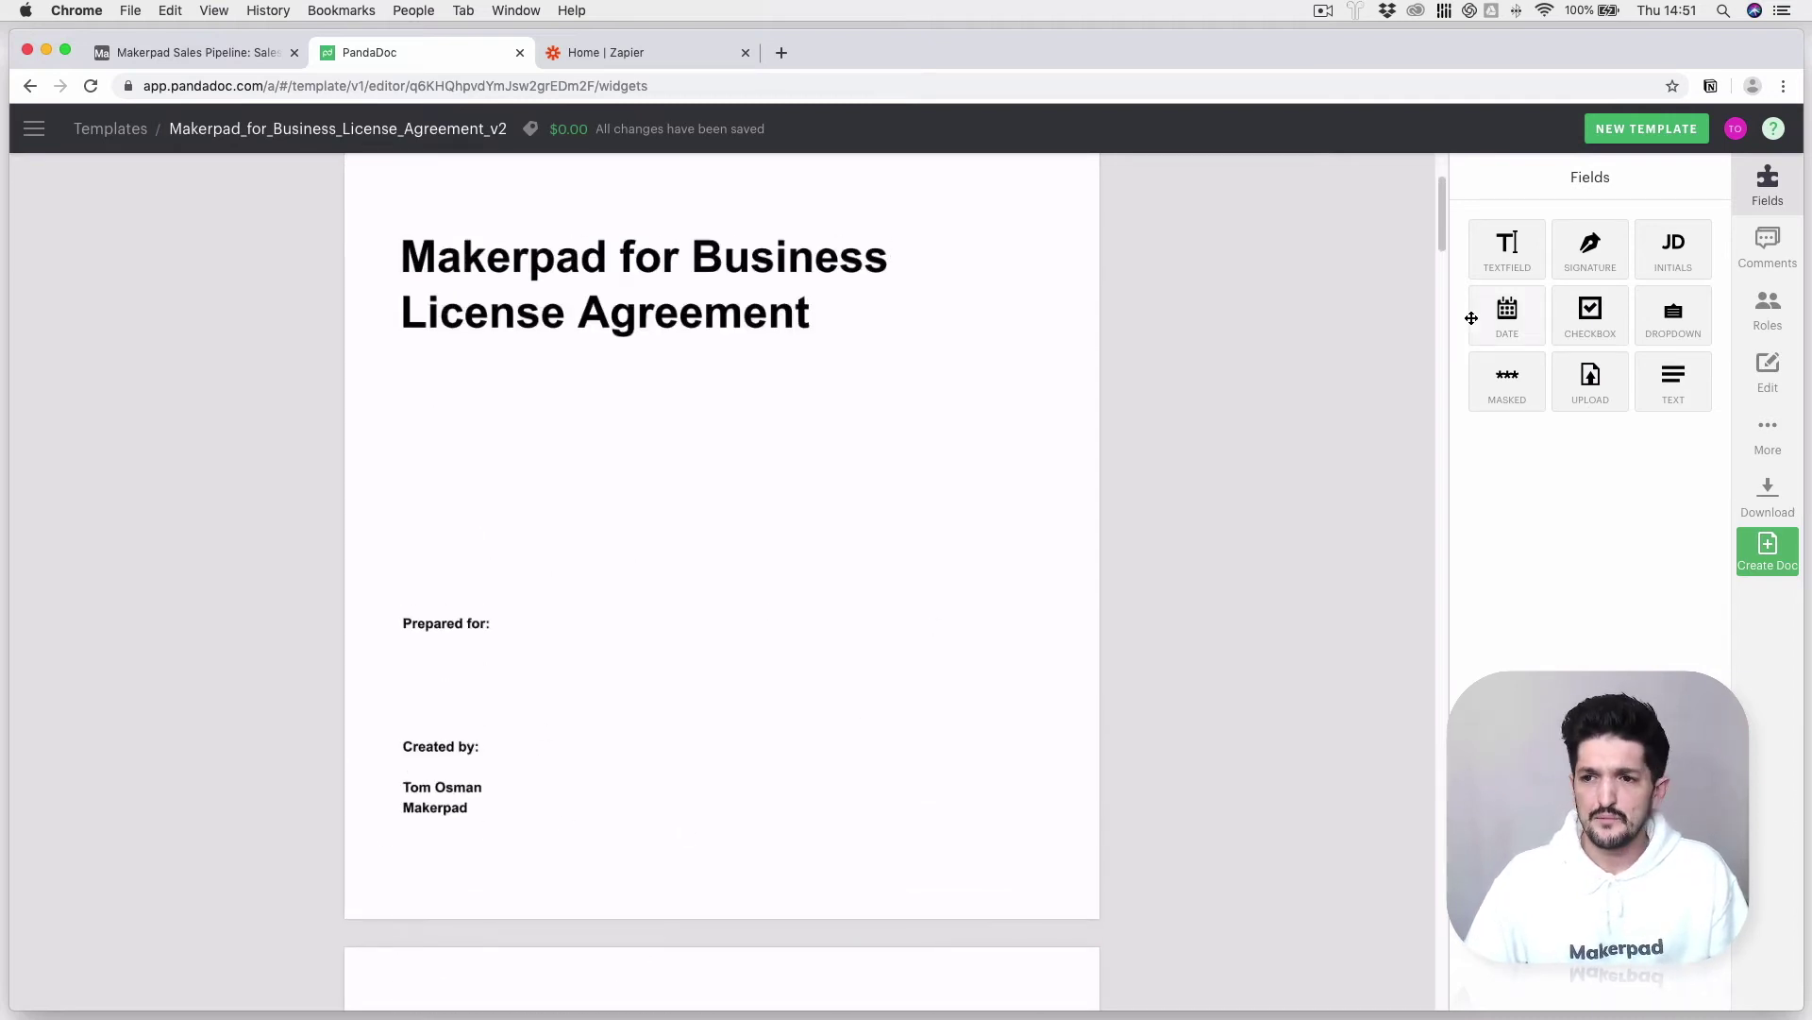
scroll(712, 615, "down", 10)
scroll(671, 753, "up", 15)
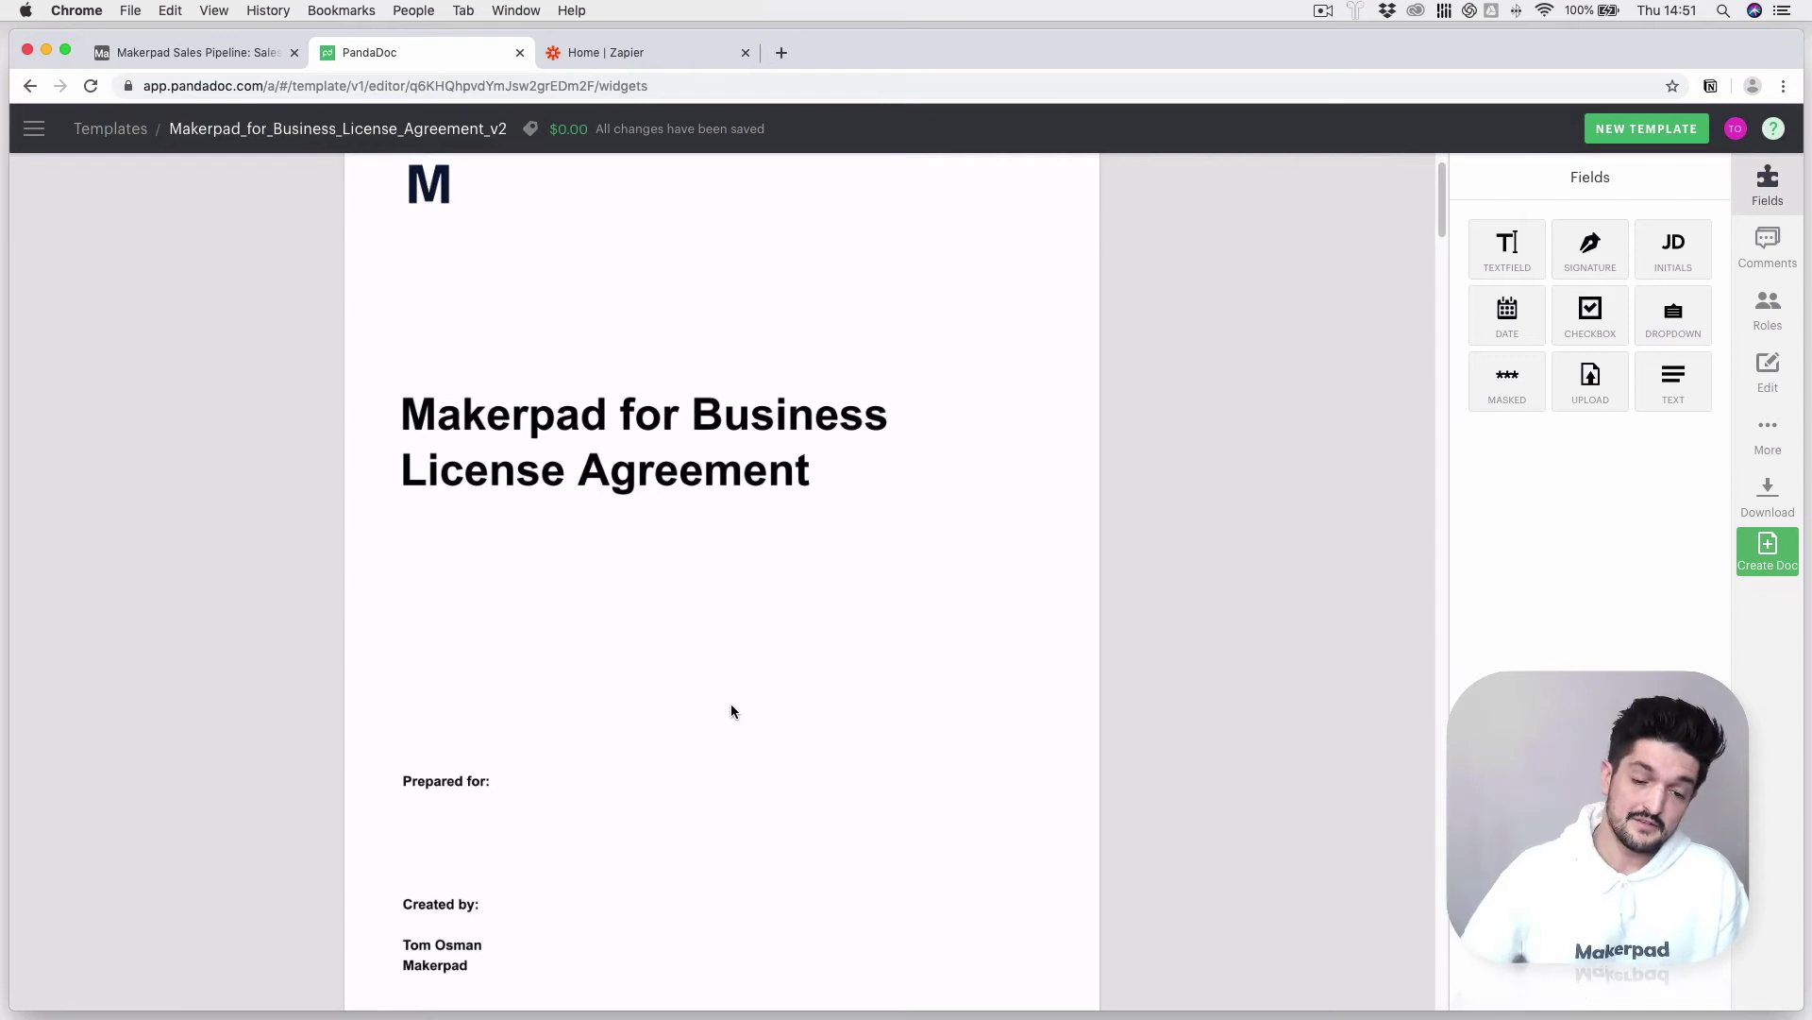
left_click_drag(1519, 249, 409, 805)
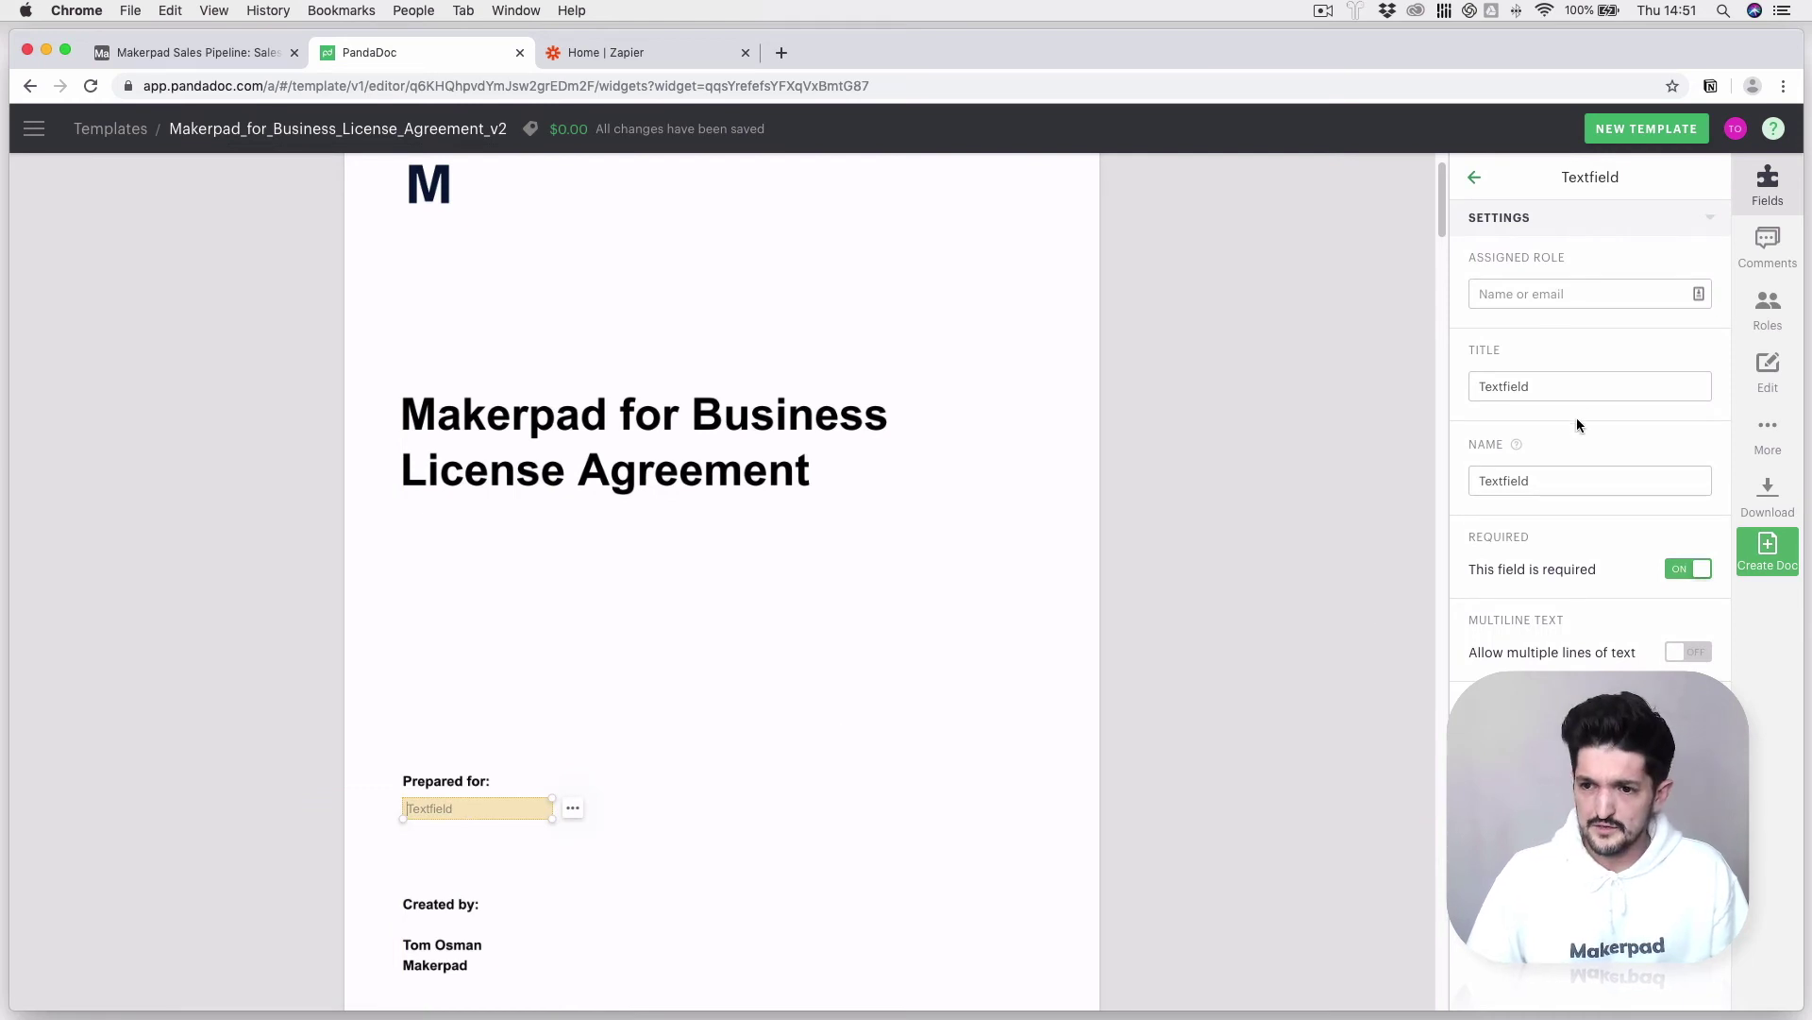
mouse_move(1519, 452)
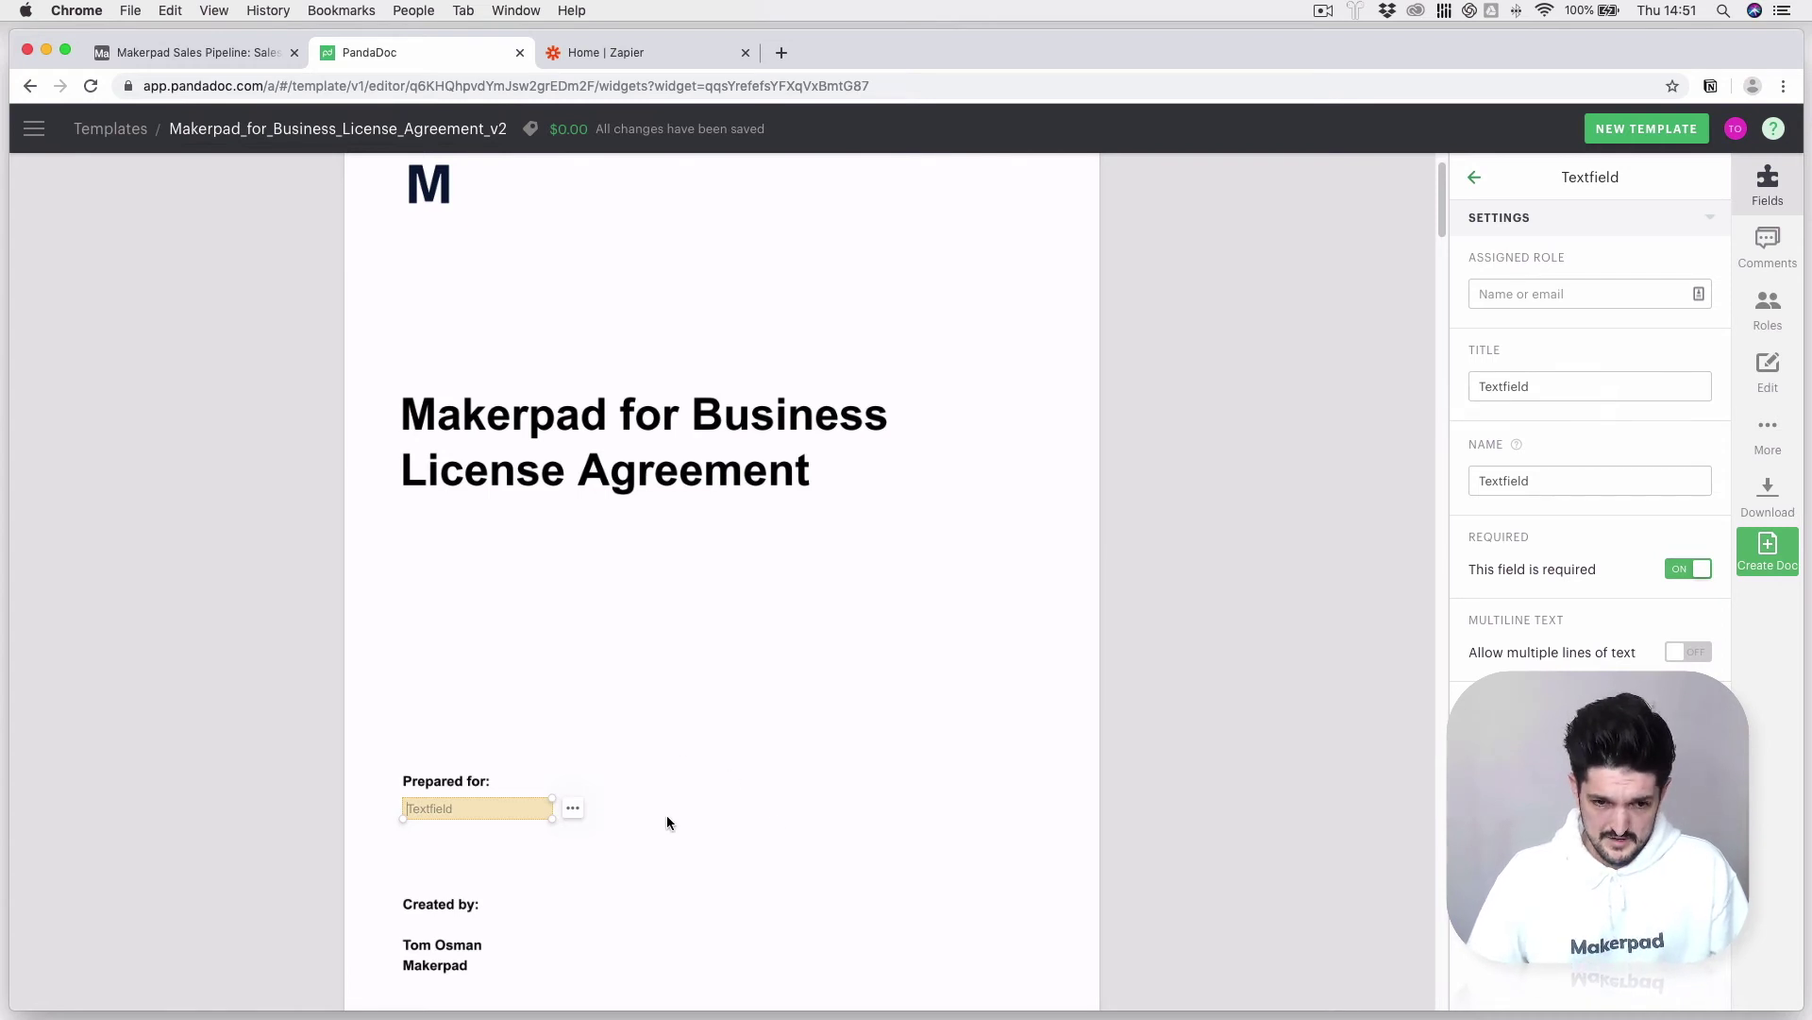
left_click(419, 834)
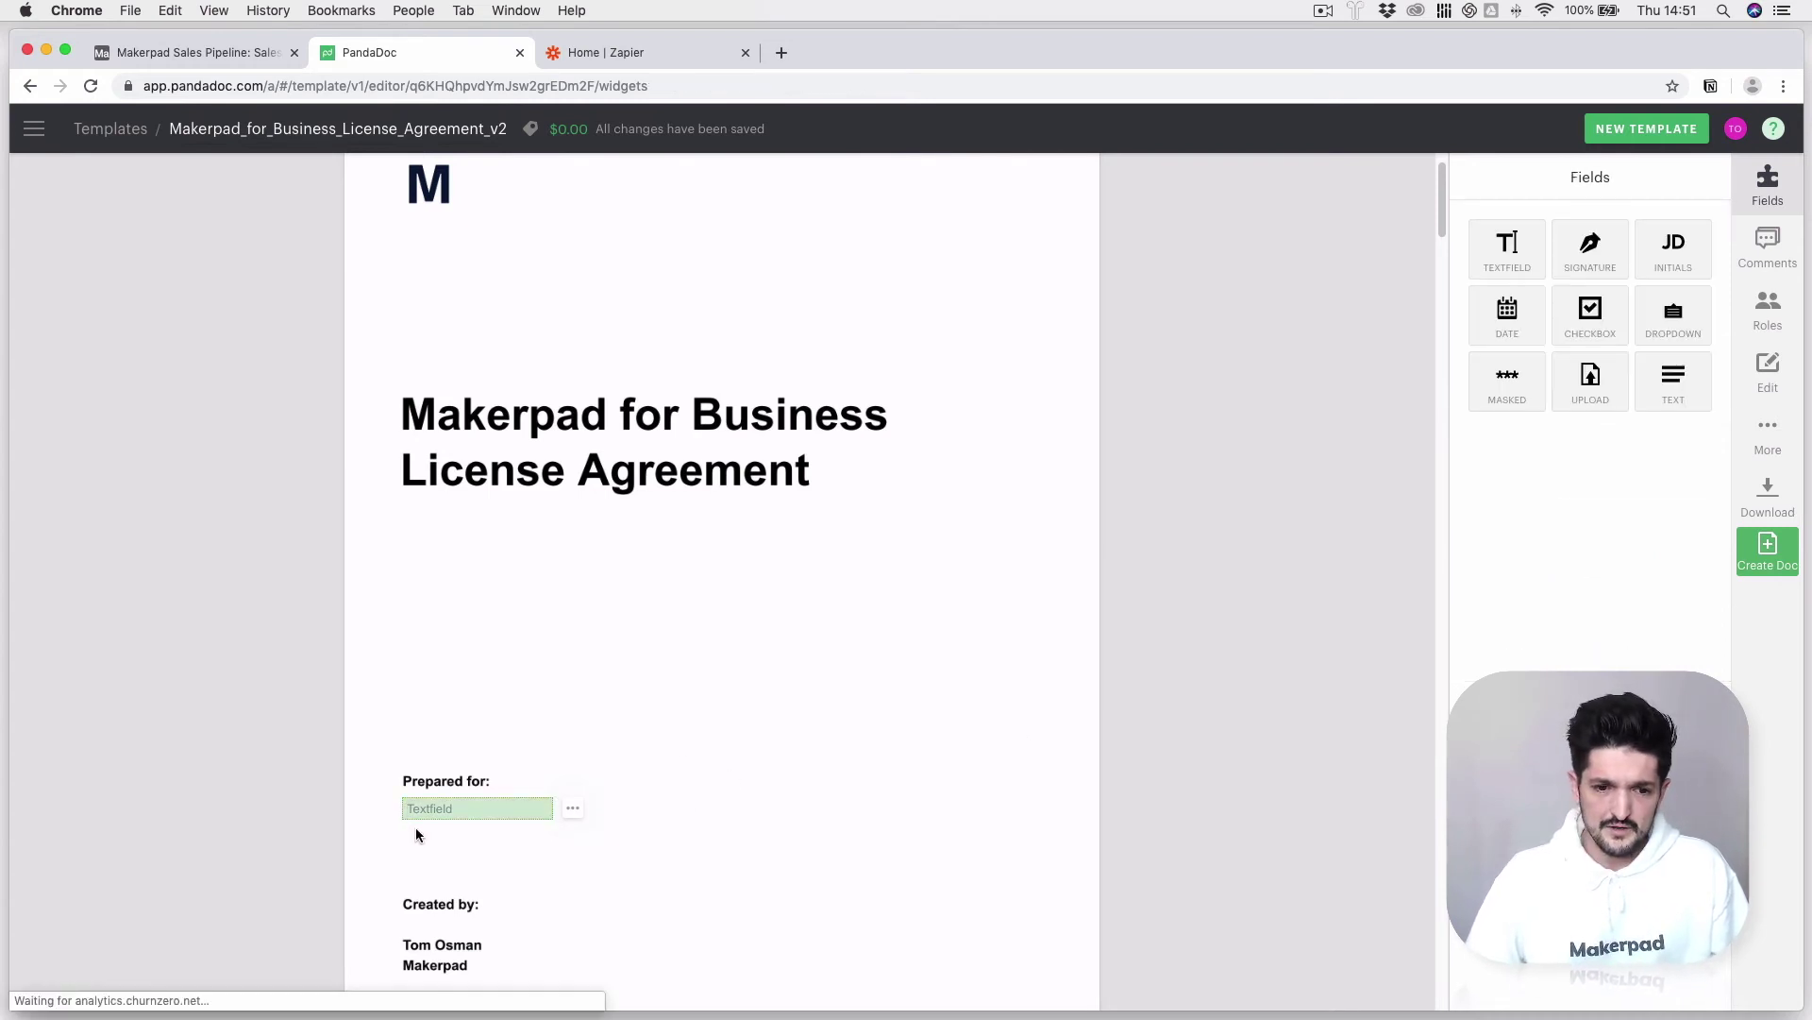
left_click_drag(1509, 251, 433, 841)
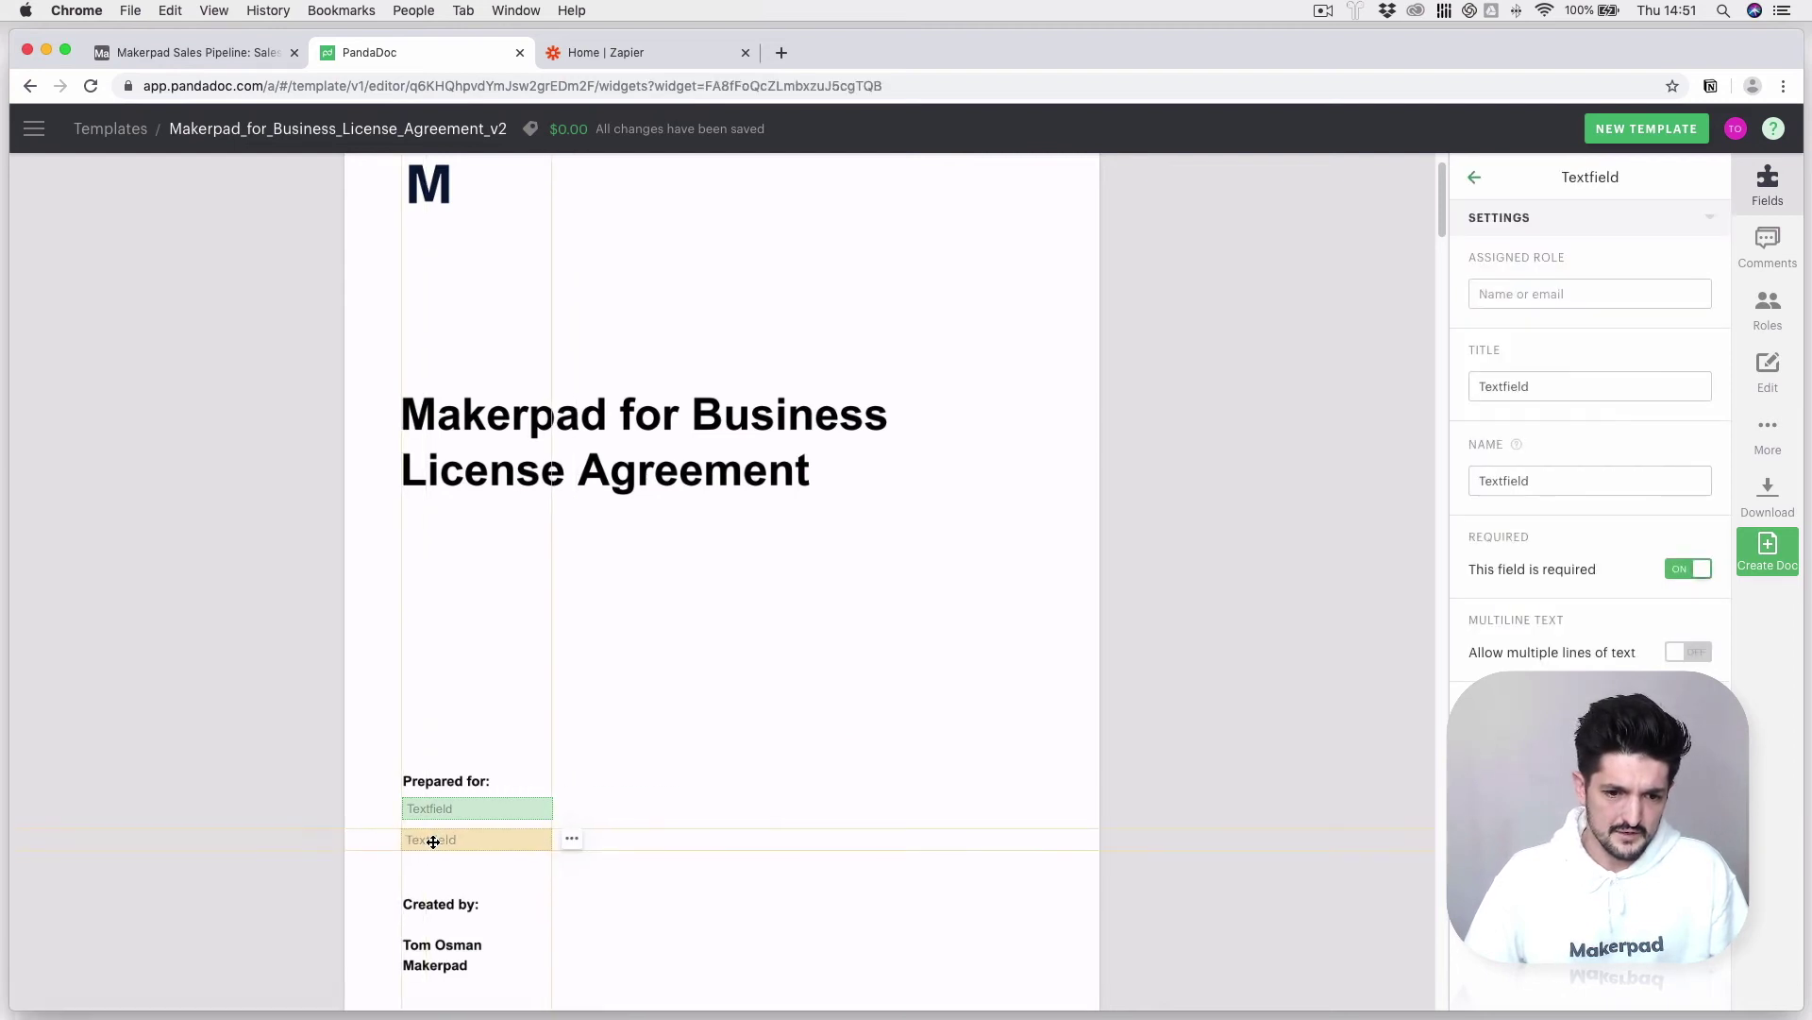
left_click(559, 808)
Set the first text field's title and name to Contact Name
left_click(450, 808)
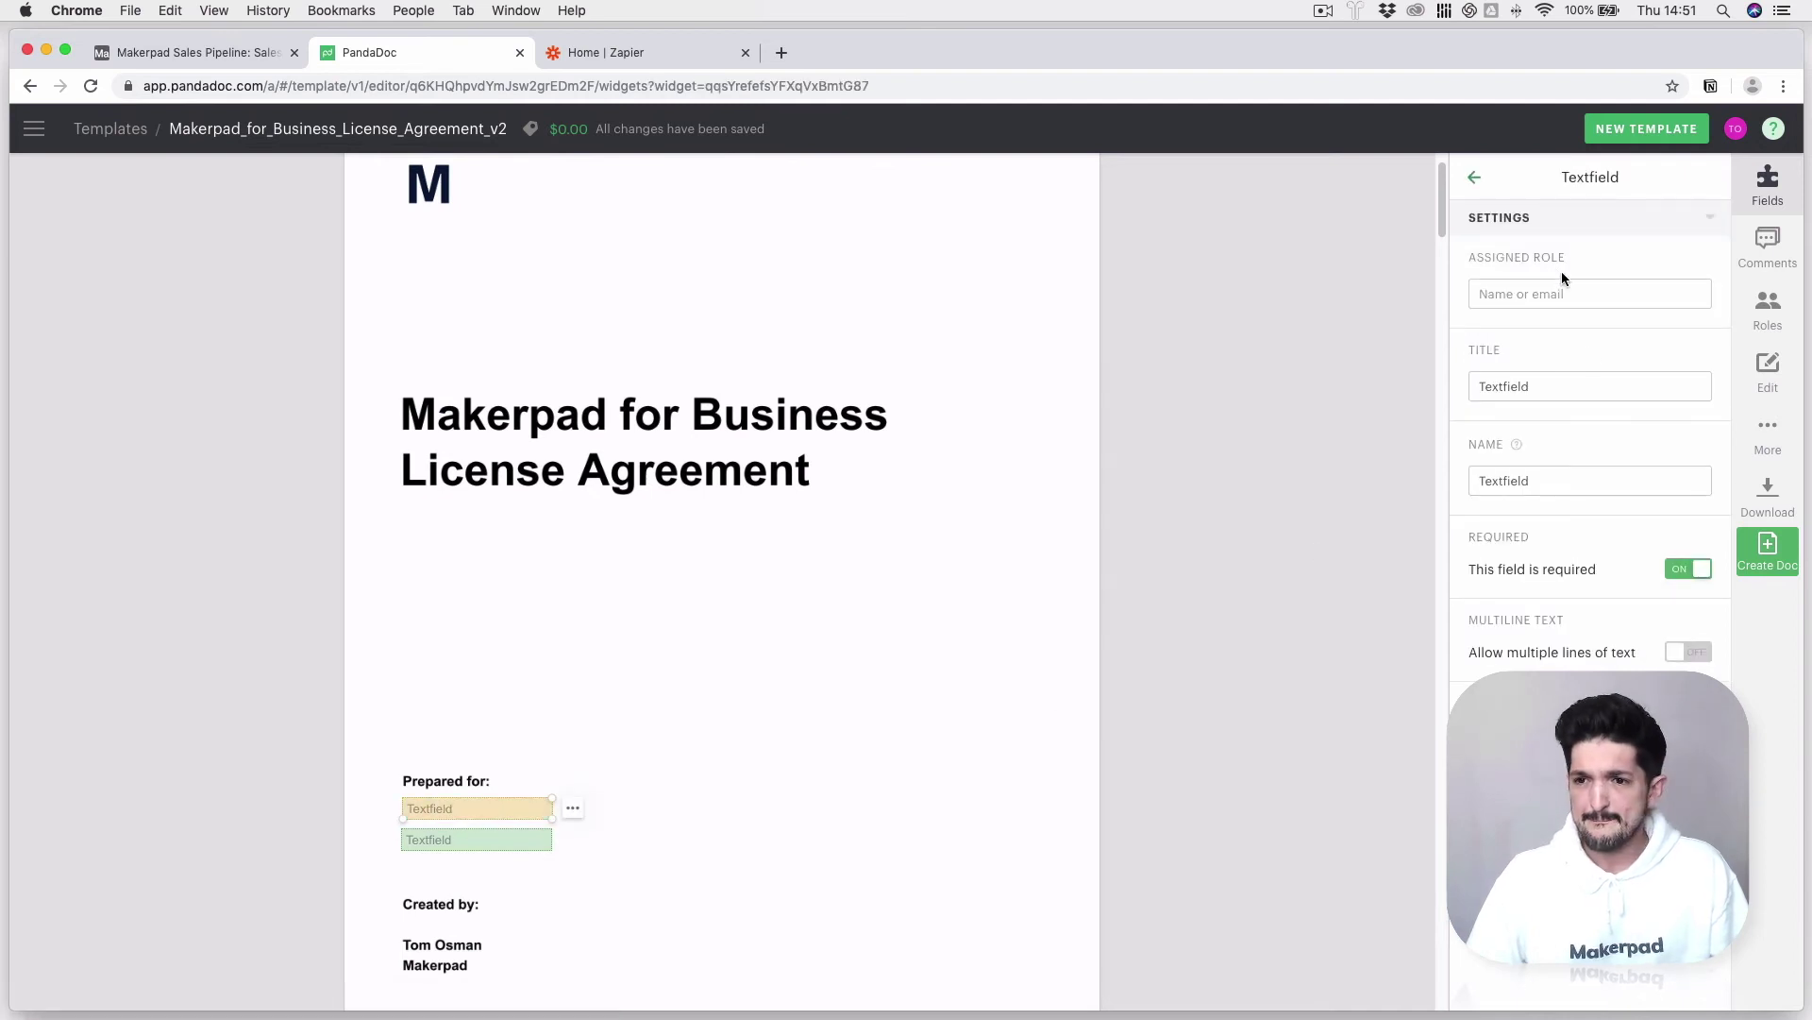
double_click(1585, 386)
type("C")
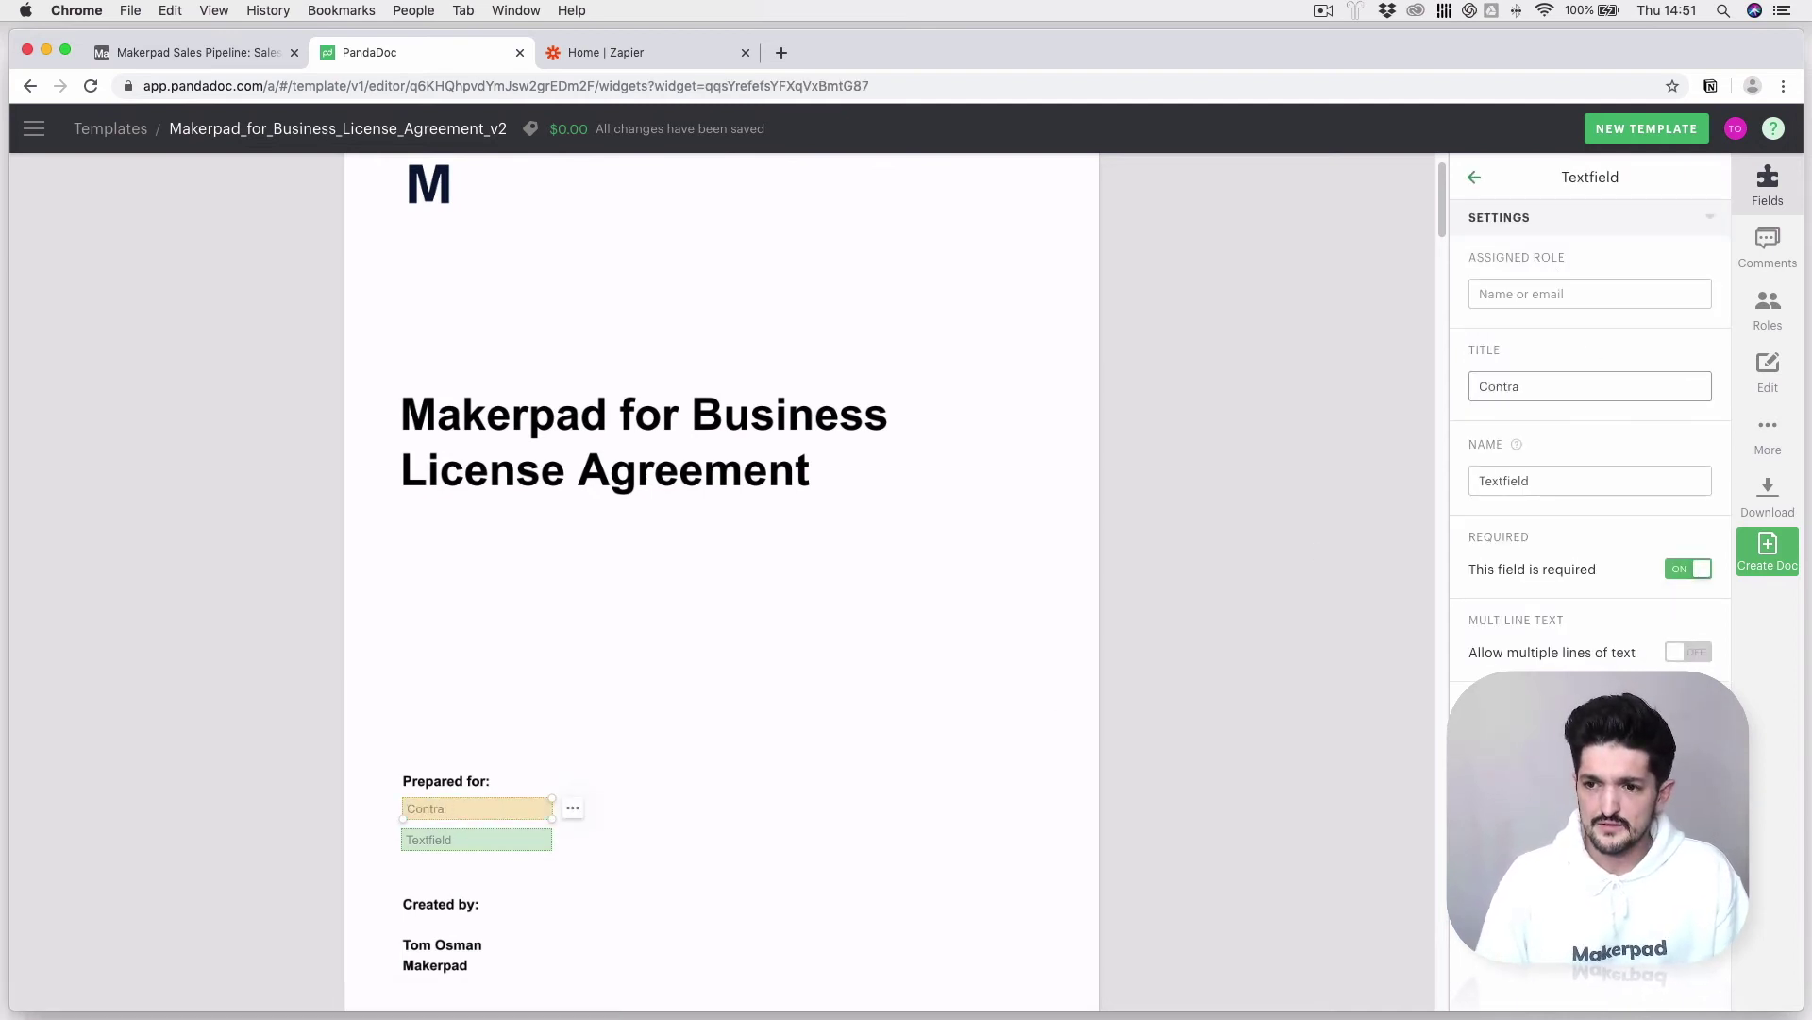
type("ontact Name")
key("Tab")
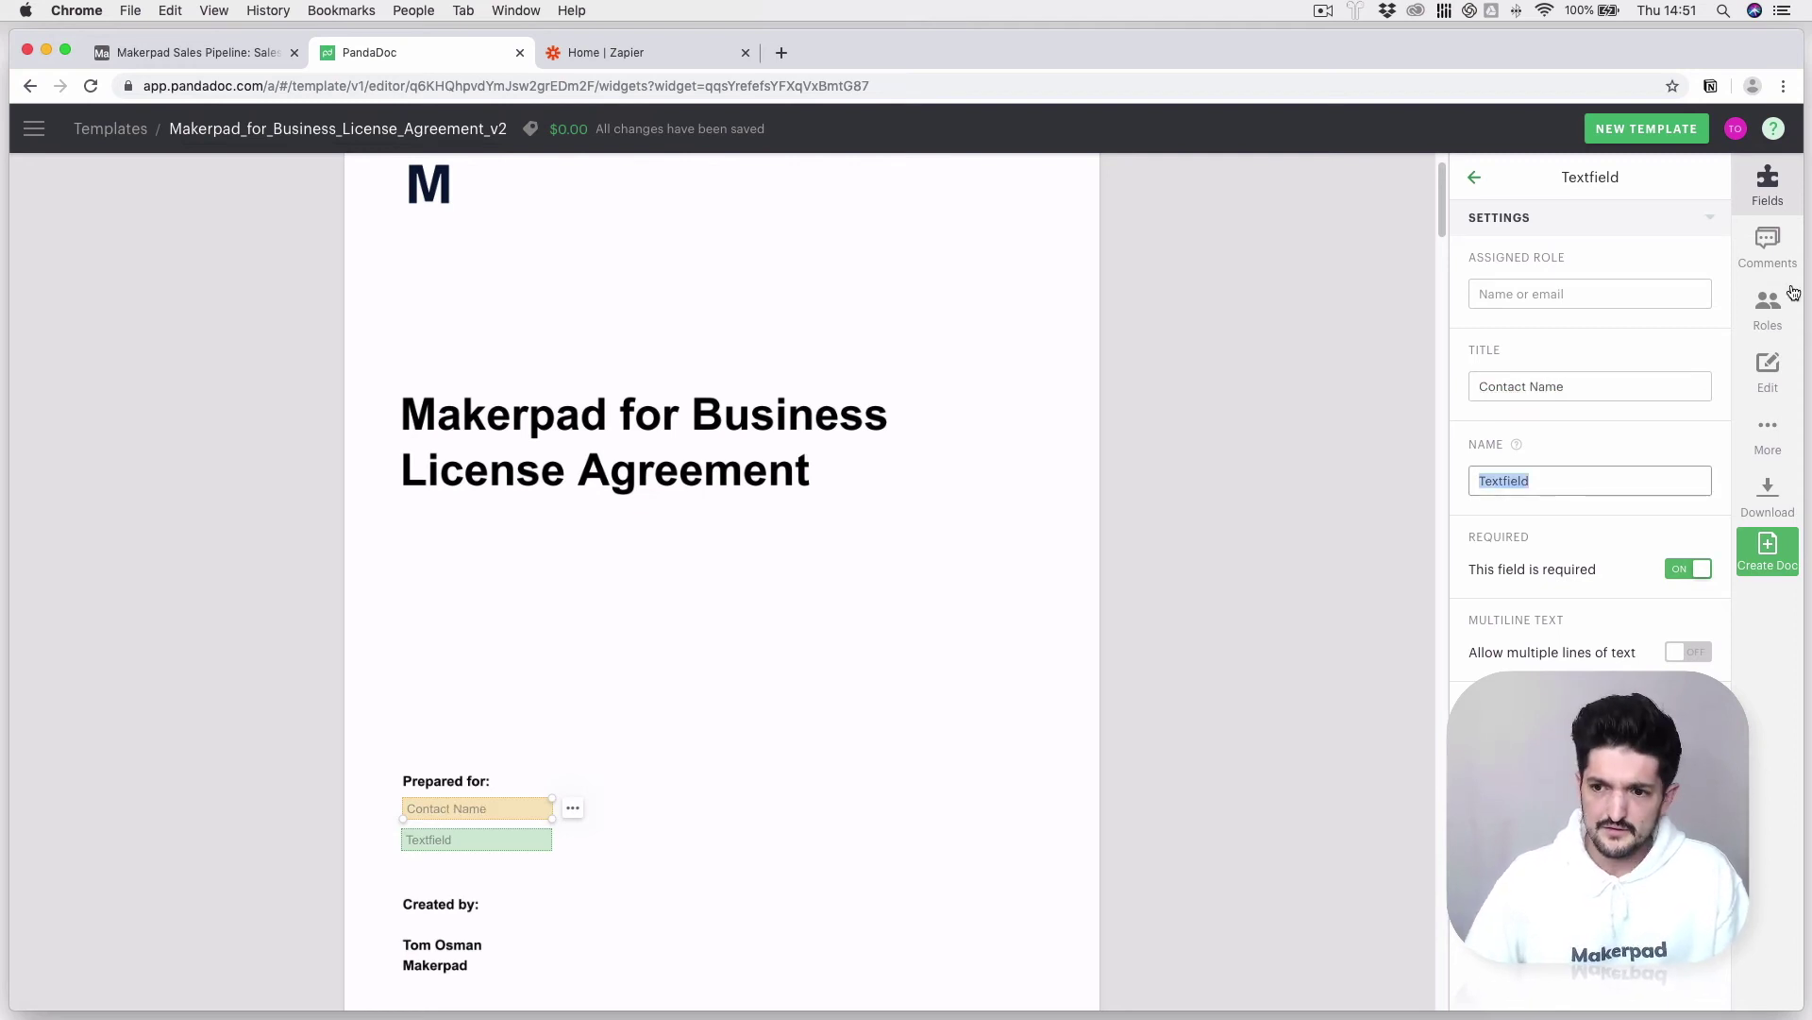
triple_click(1571, 387)
key("super+c")
double_click(1541, 481)
key("super+v")
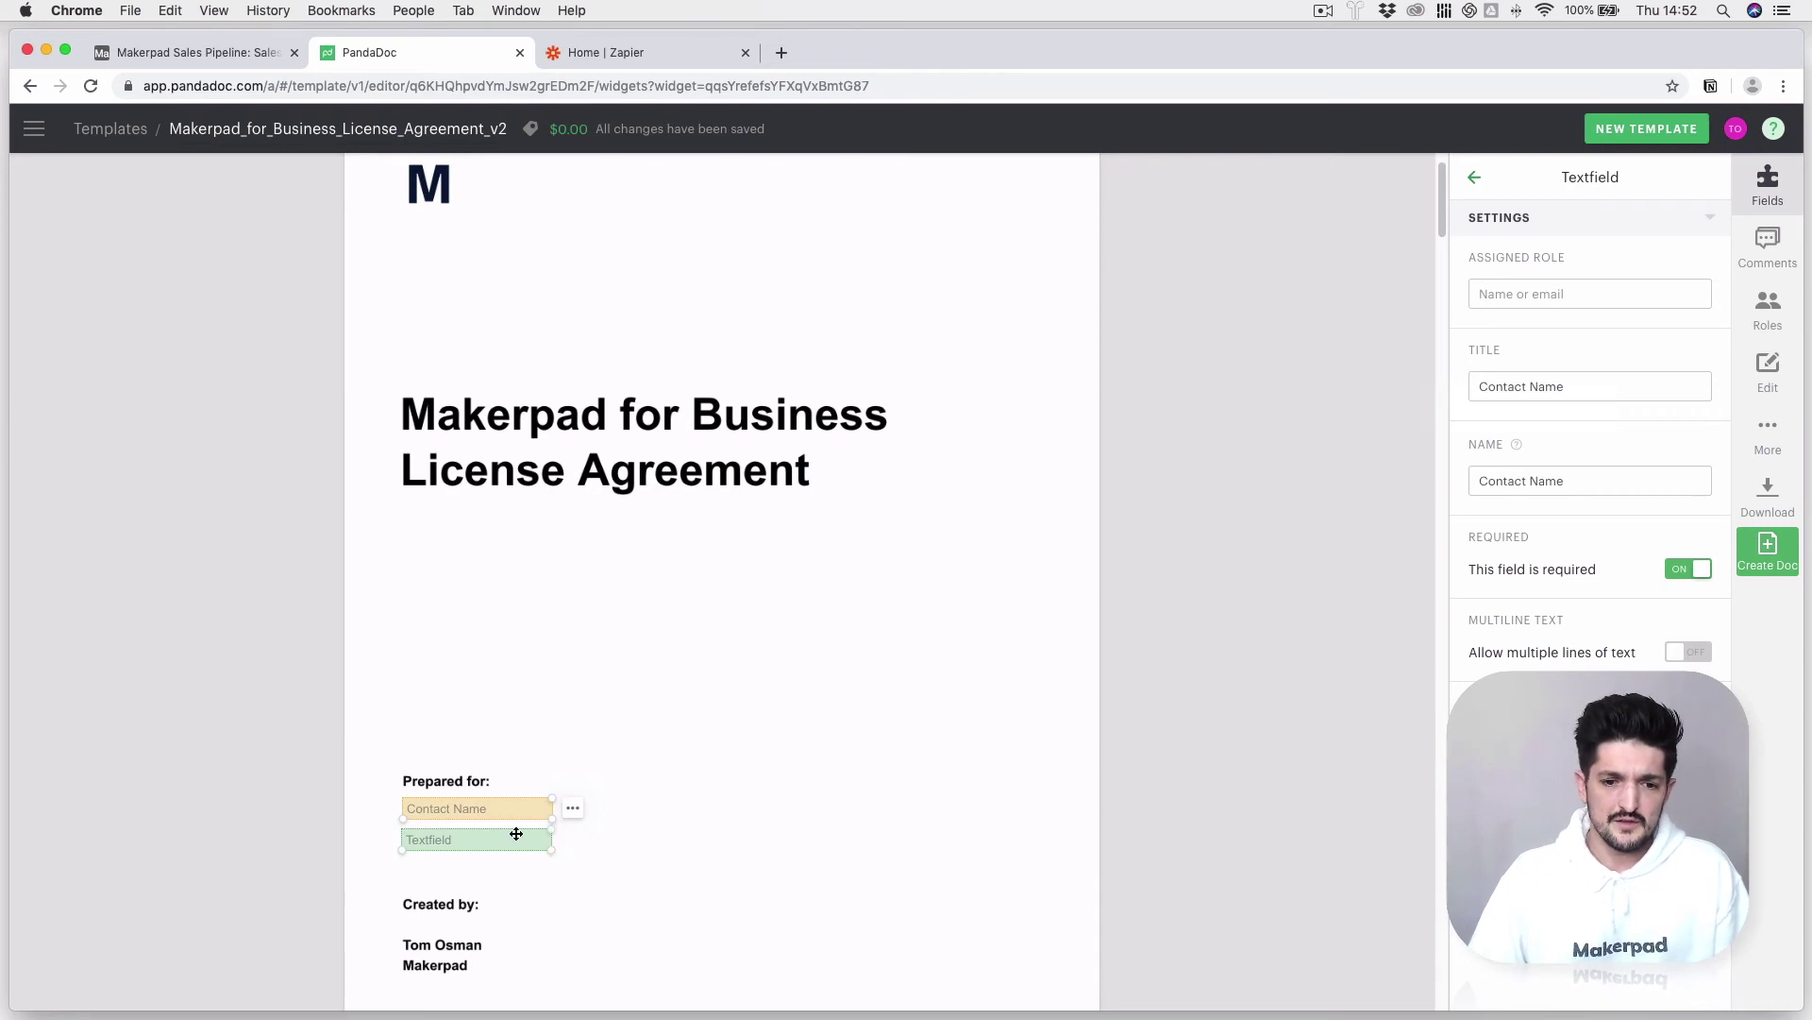
Set the second text field's title and name to Company Name
left_click(482, 839)
double_click(1575, 390)
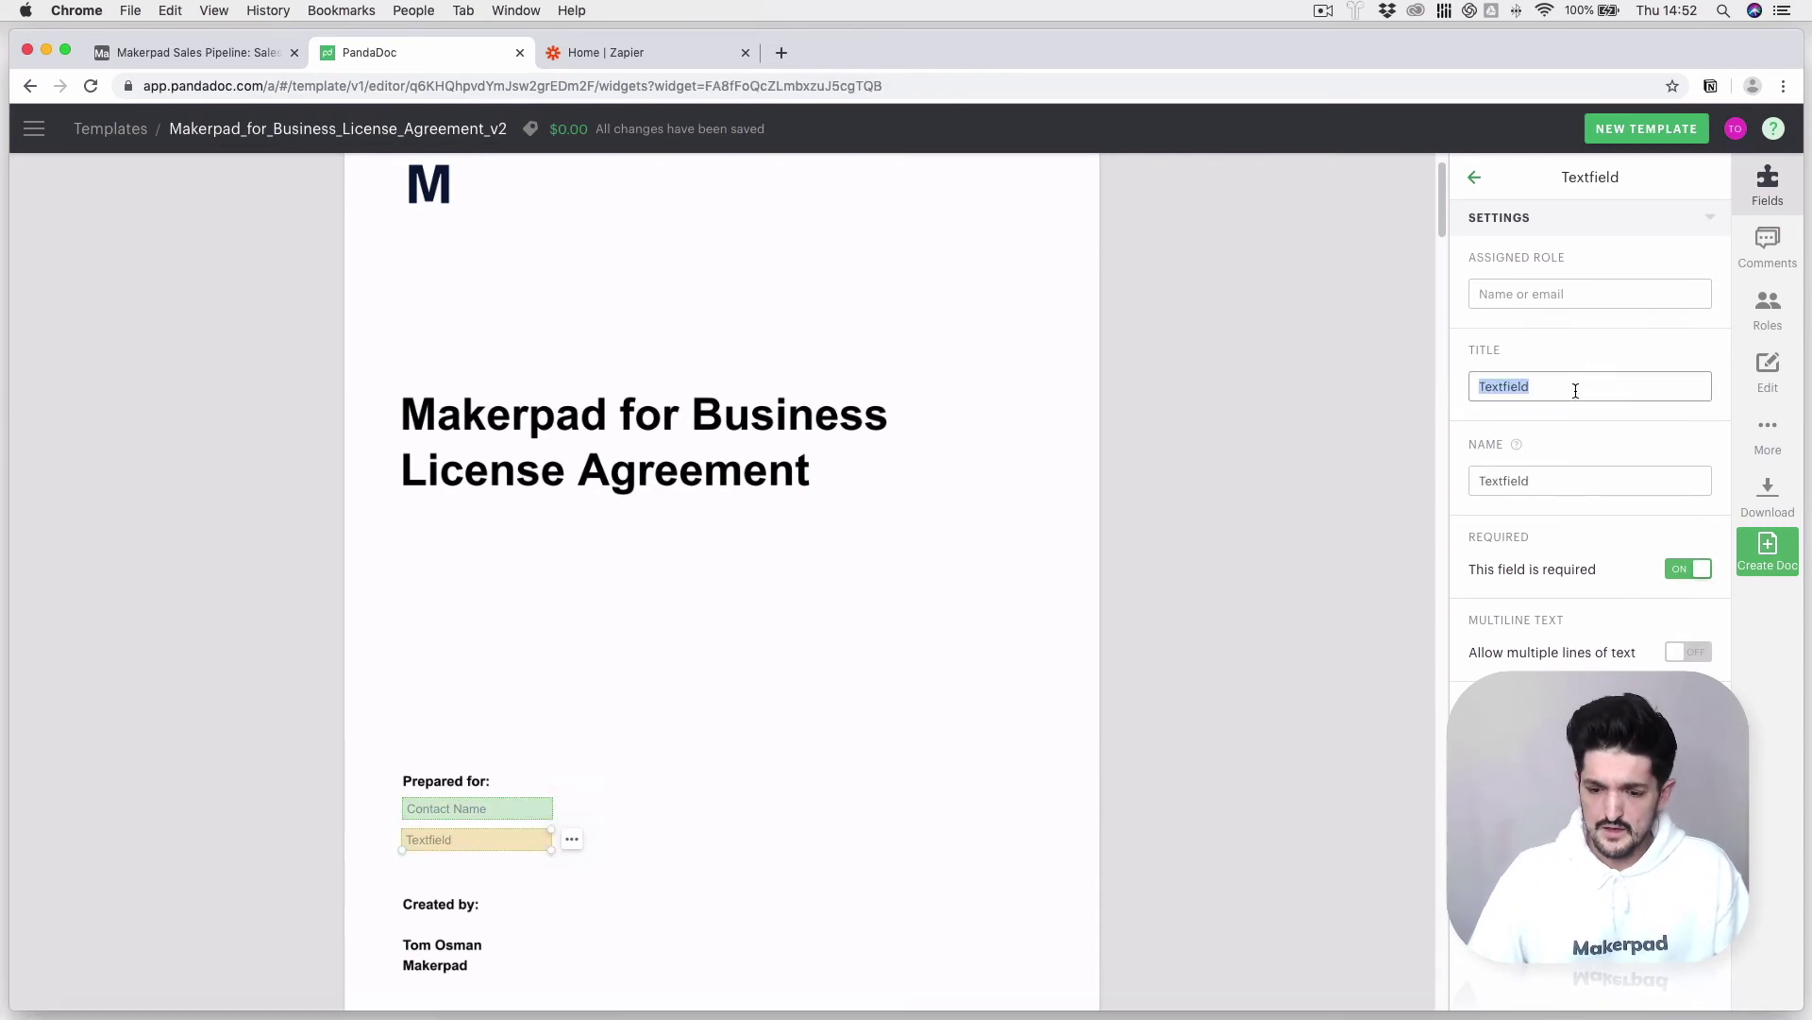
type("Company Name")
key("super+a")
double_click(1561, 474)
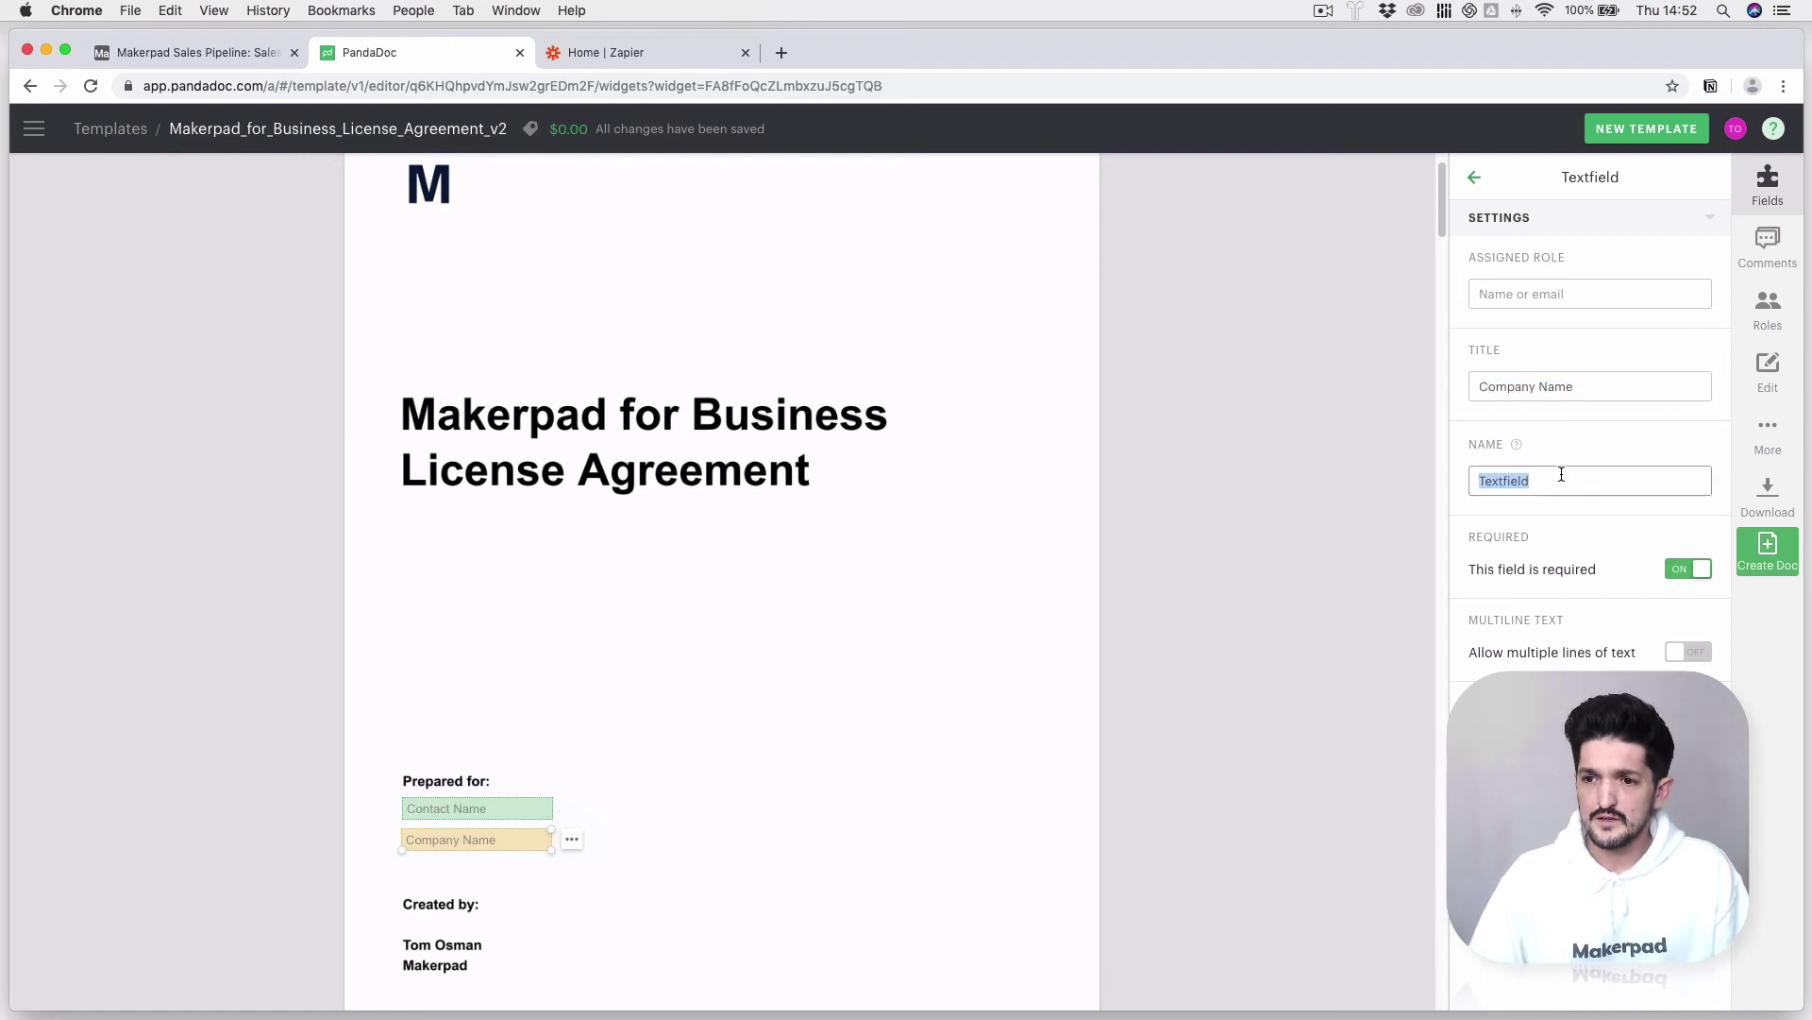
key("super+v")
left_click(1293, 717)
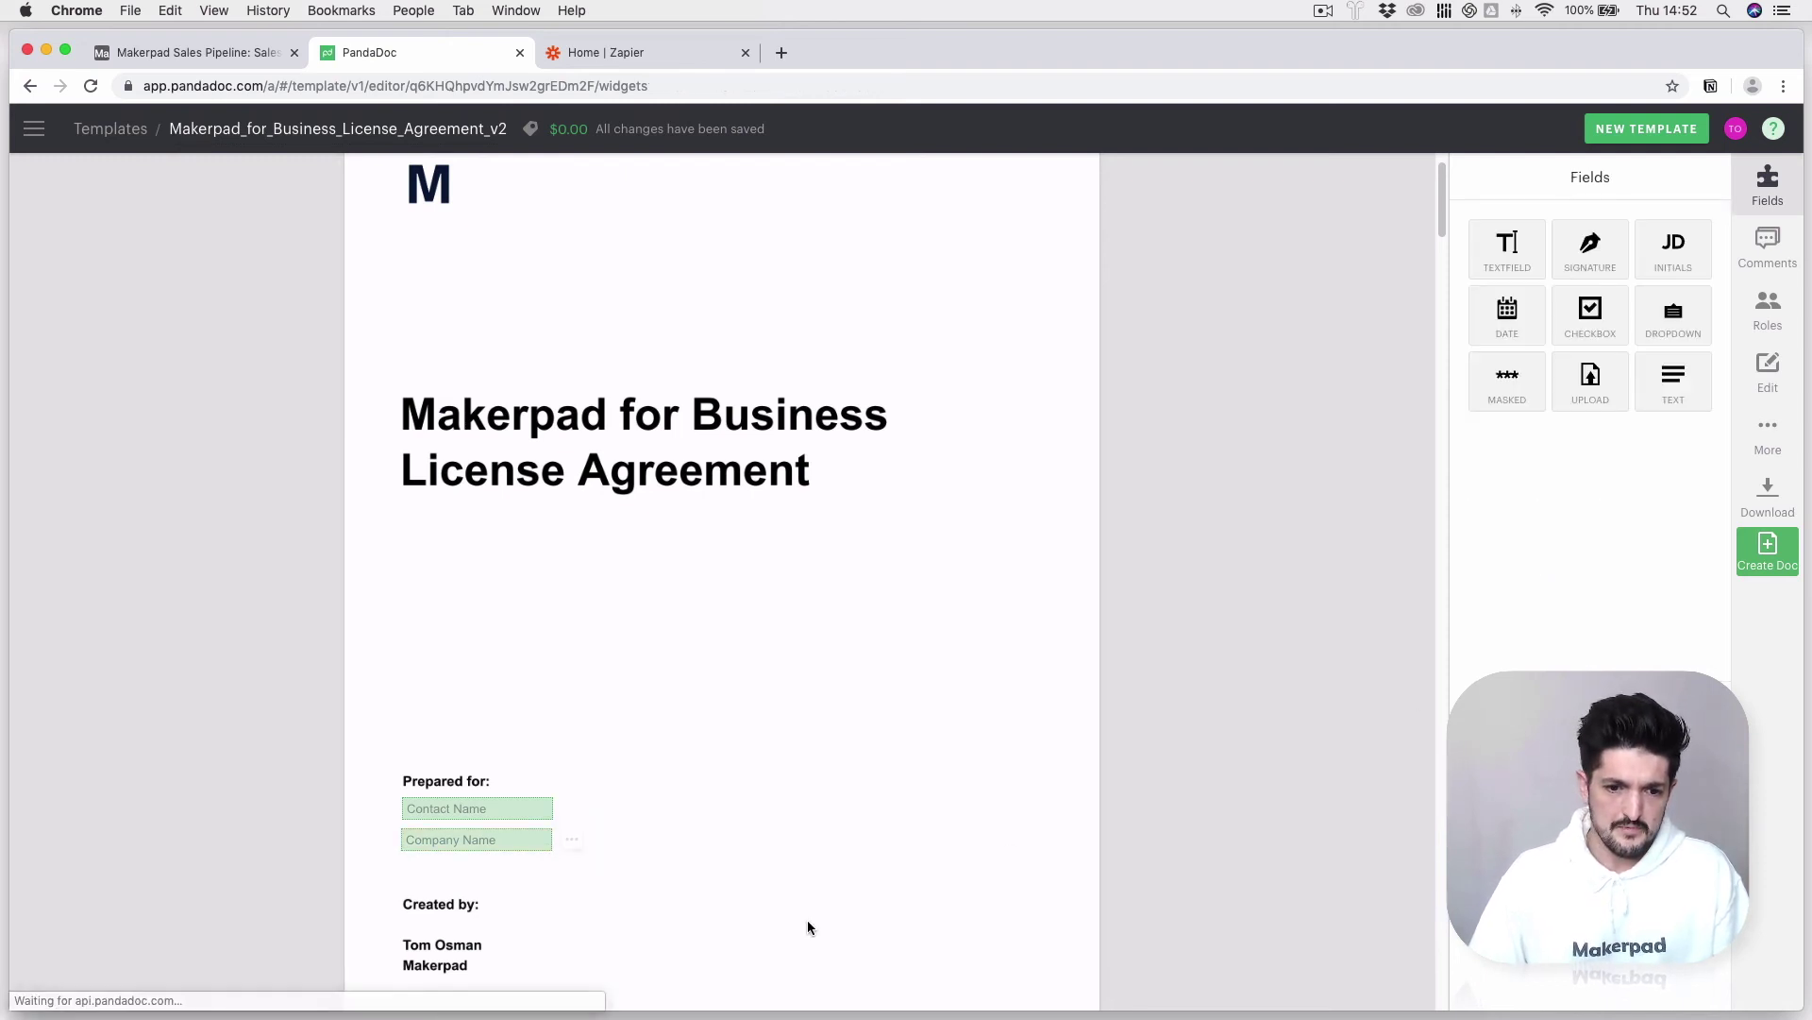
Drop a text field beside Makerpad in the signature block, titled and named Company Name
scroll(727, 908, "down", 20)
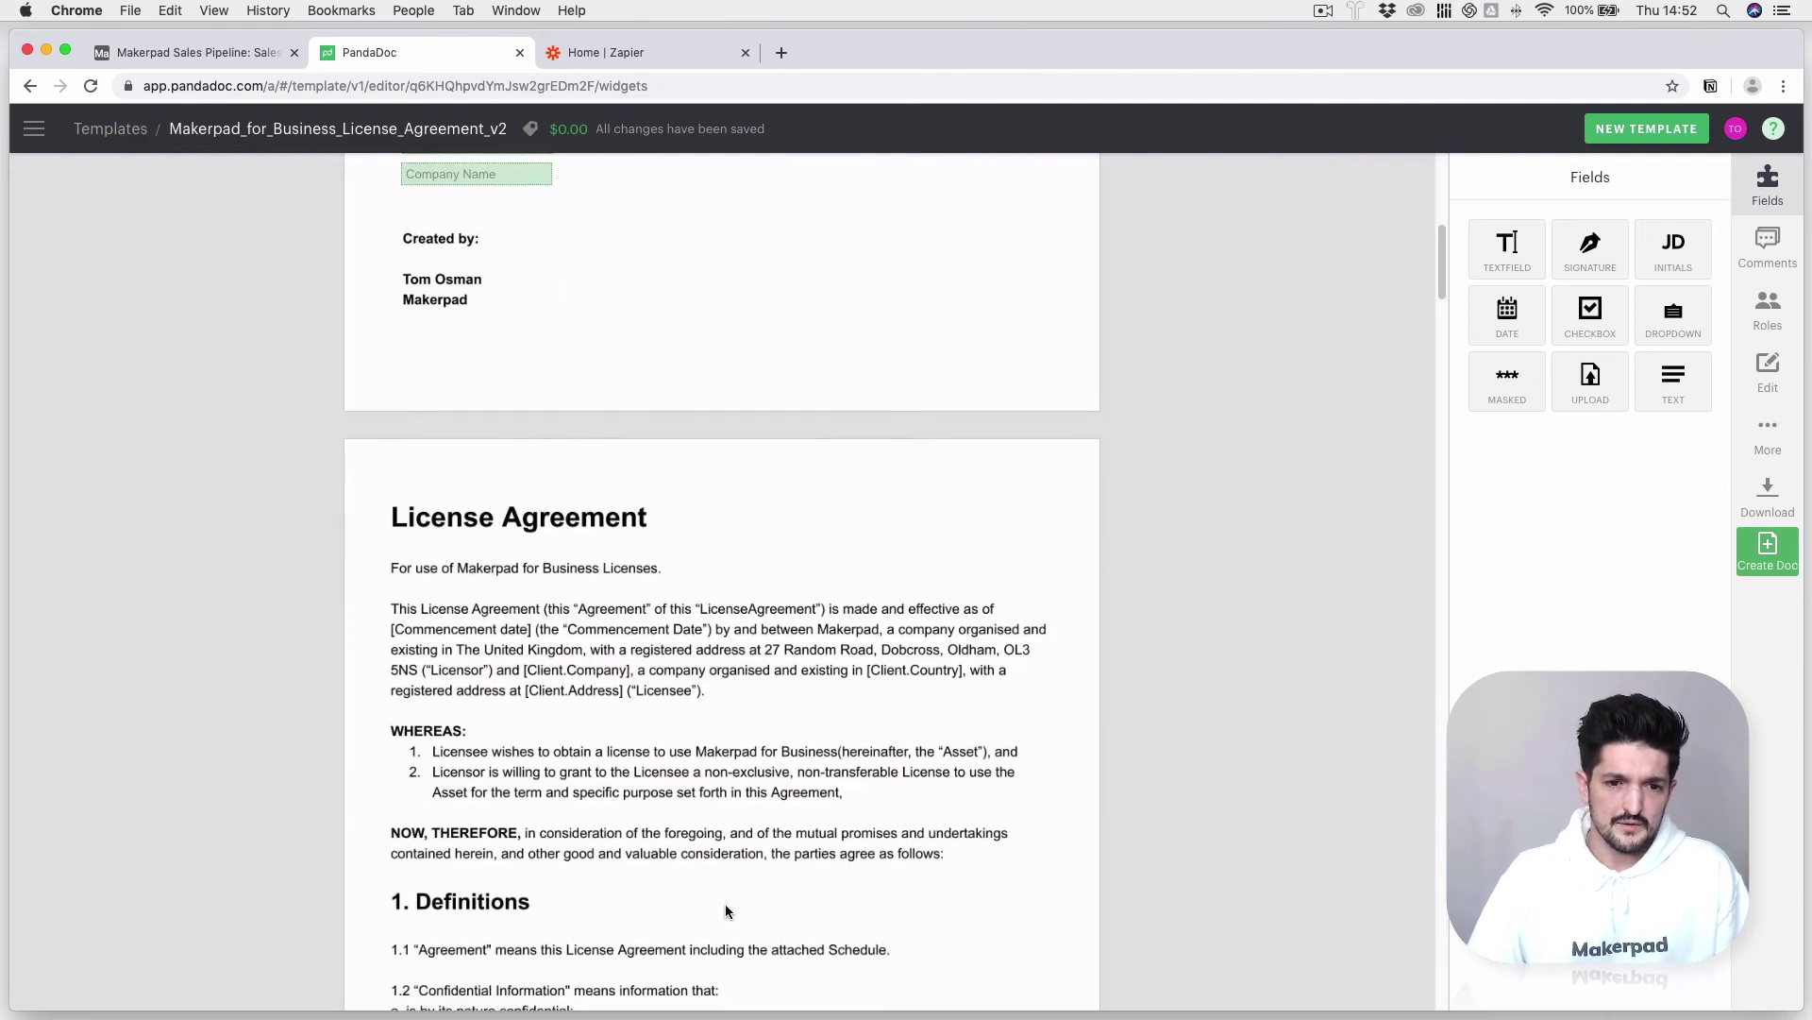
scroll(725, 908, "down", 7)
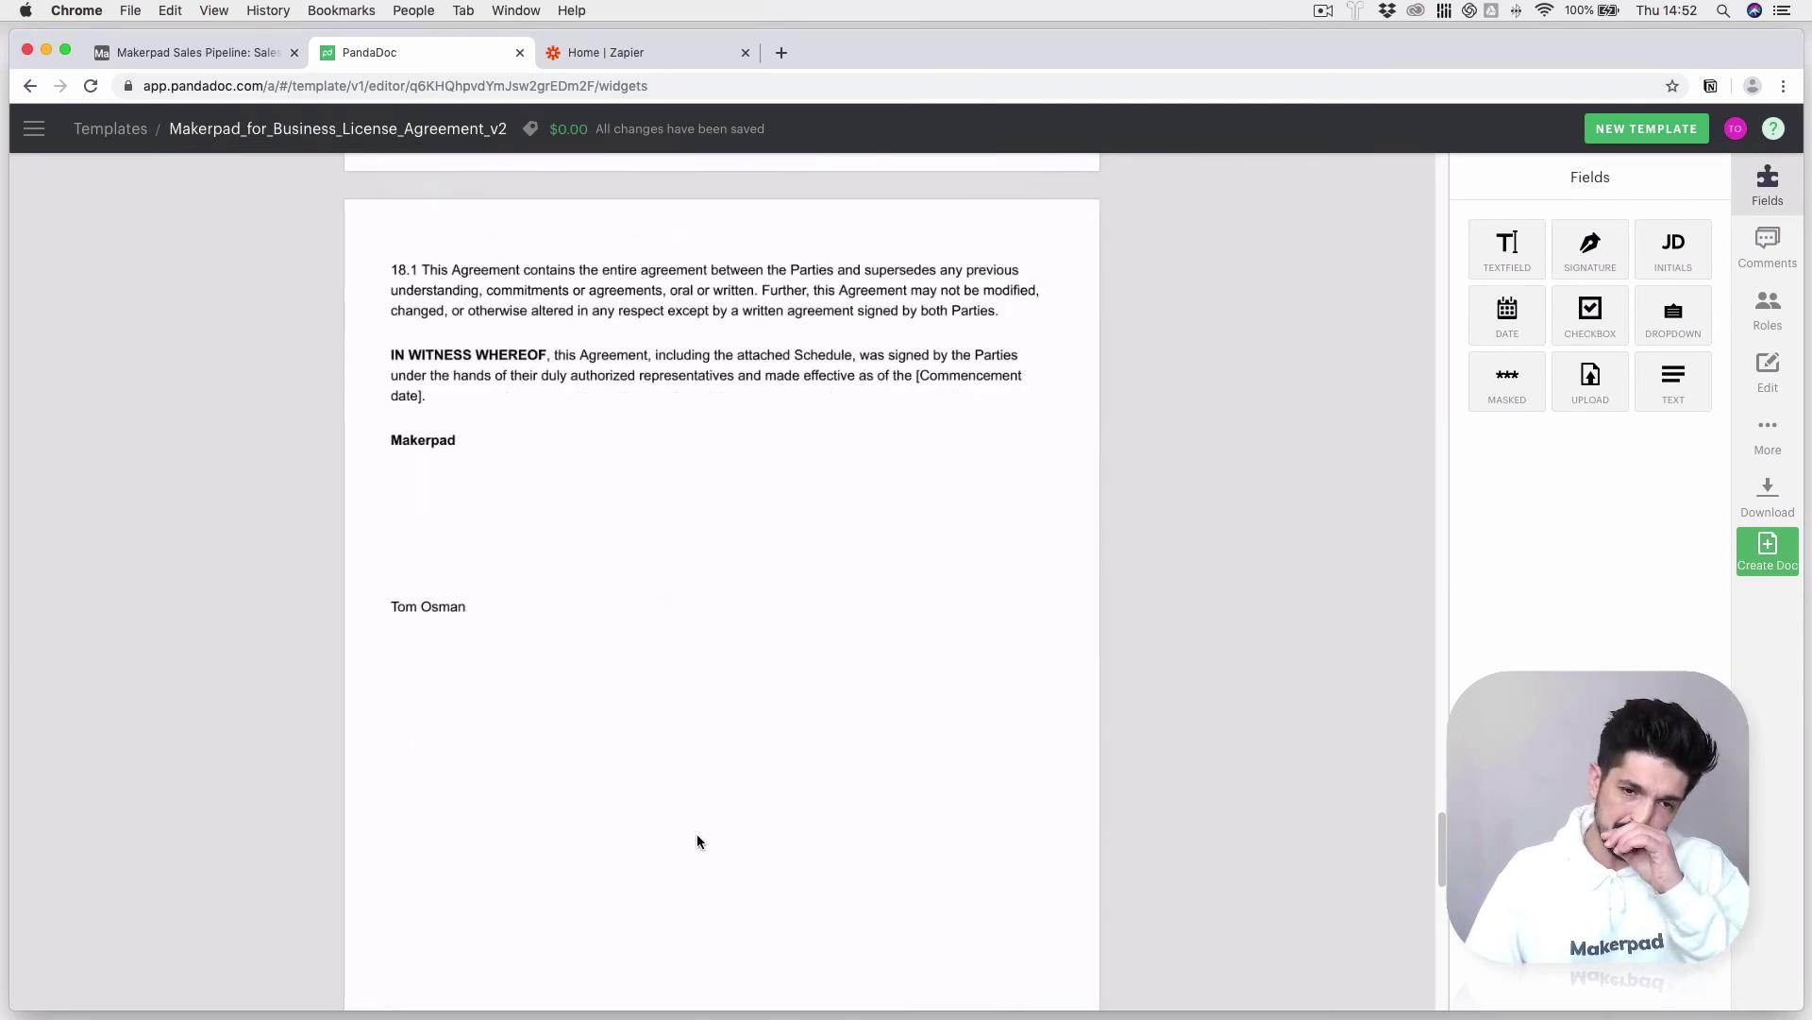
scroll(697, 841, "up", 1)
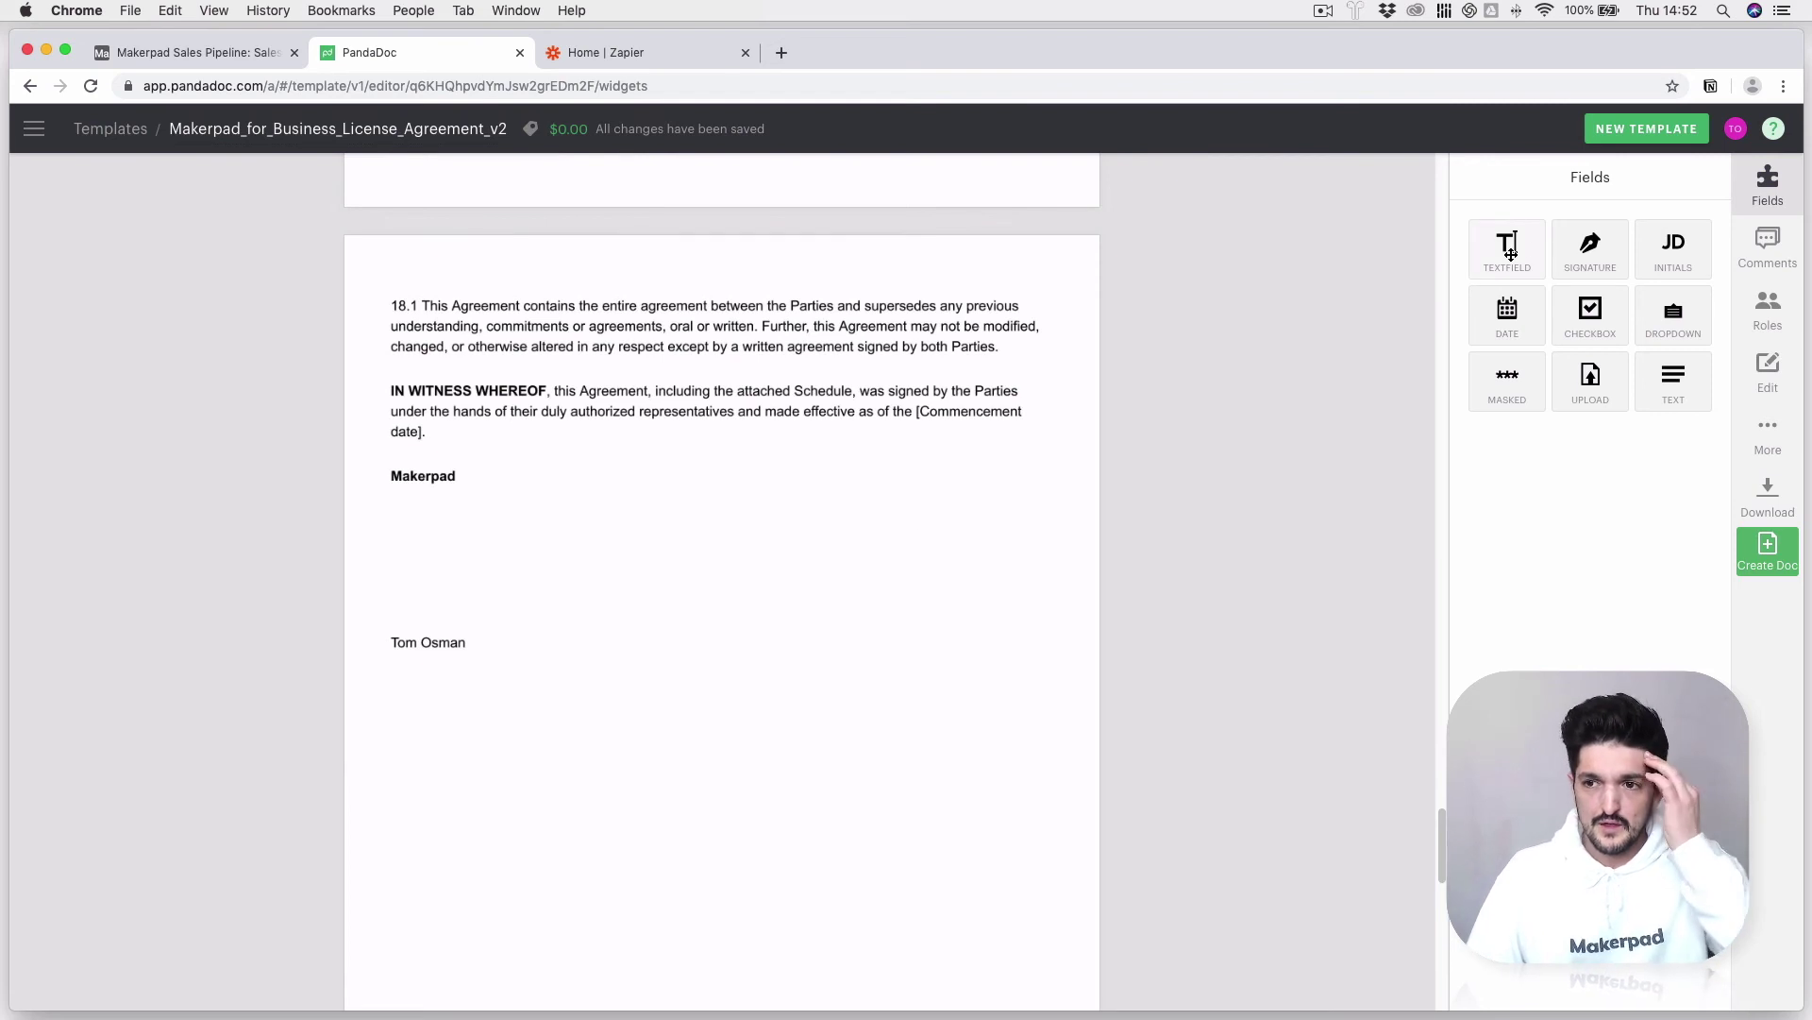
left_click_drag(1507, 247, 795, 471)
double_click(1493, 387)
type("Company Name")
key("Tab")
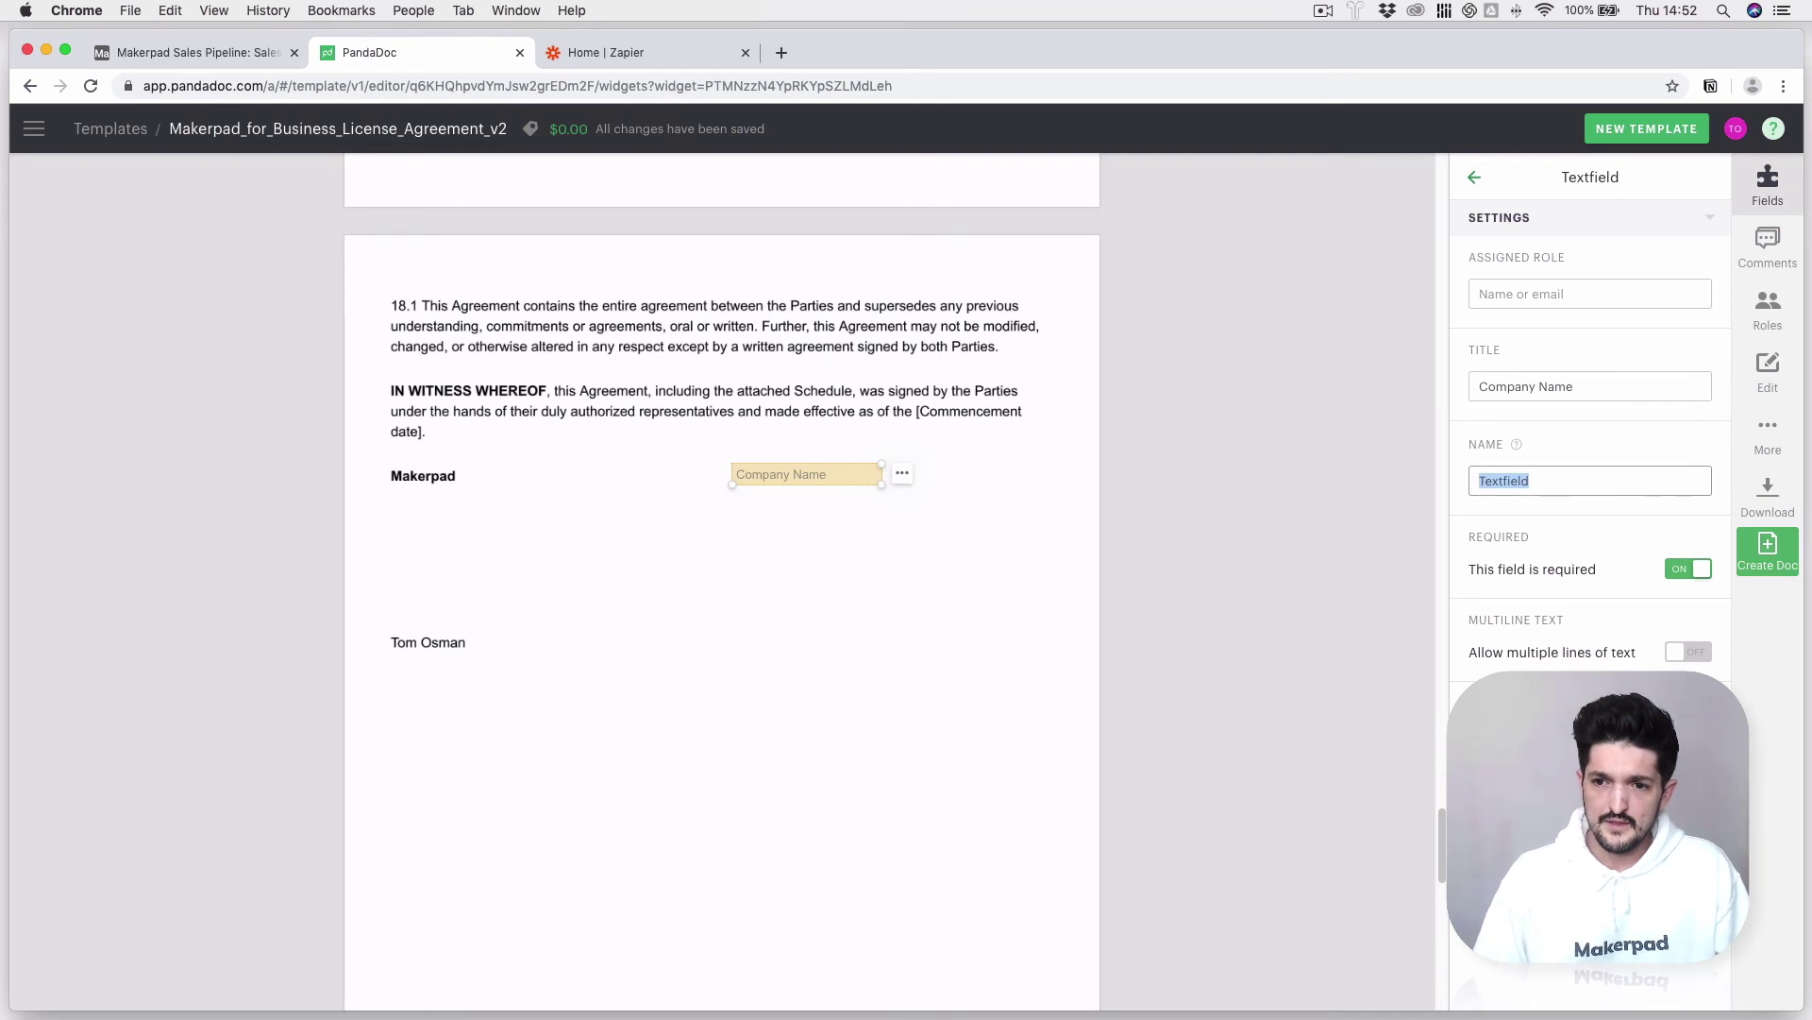
type("Company Name")
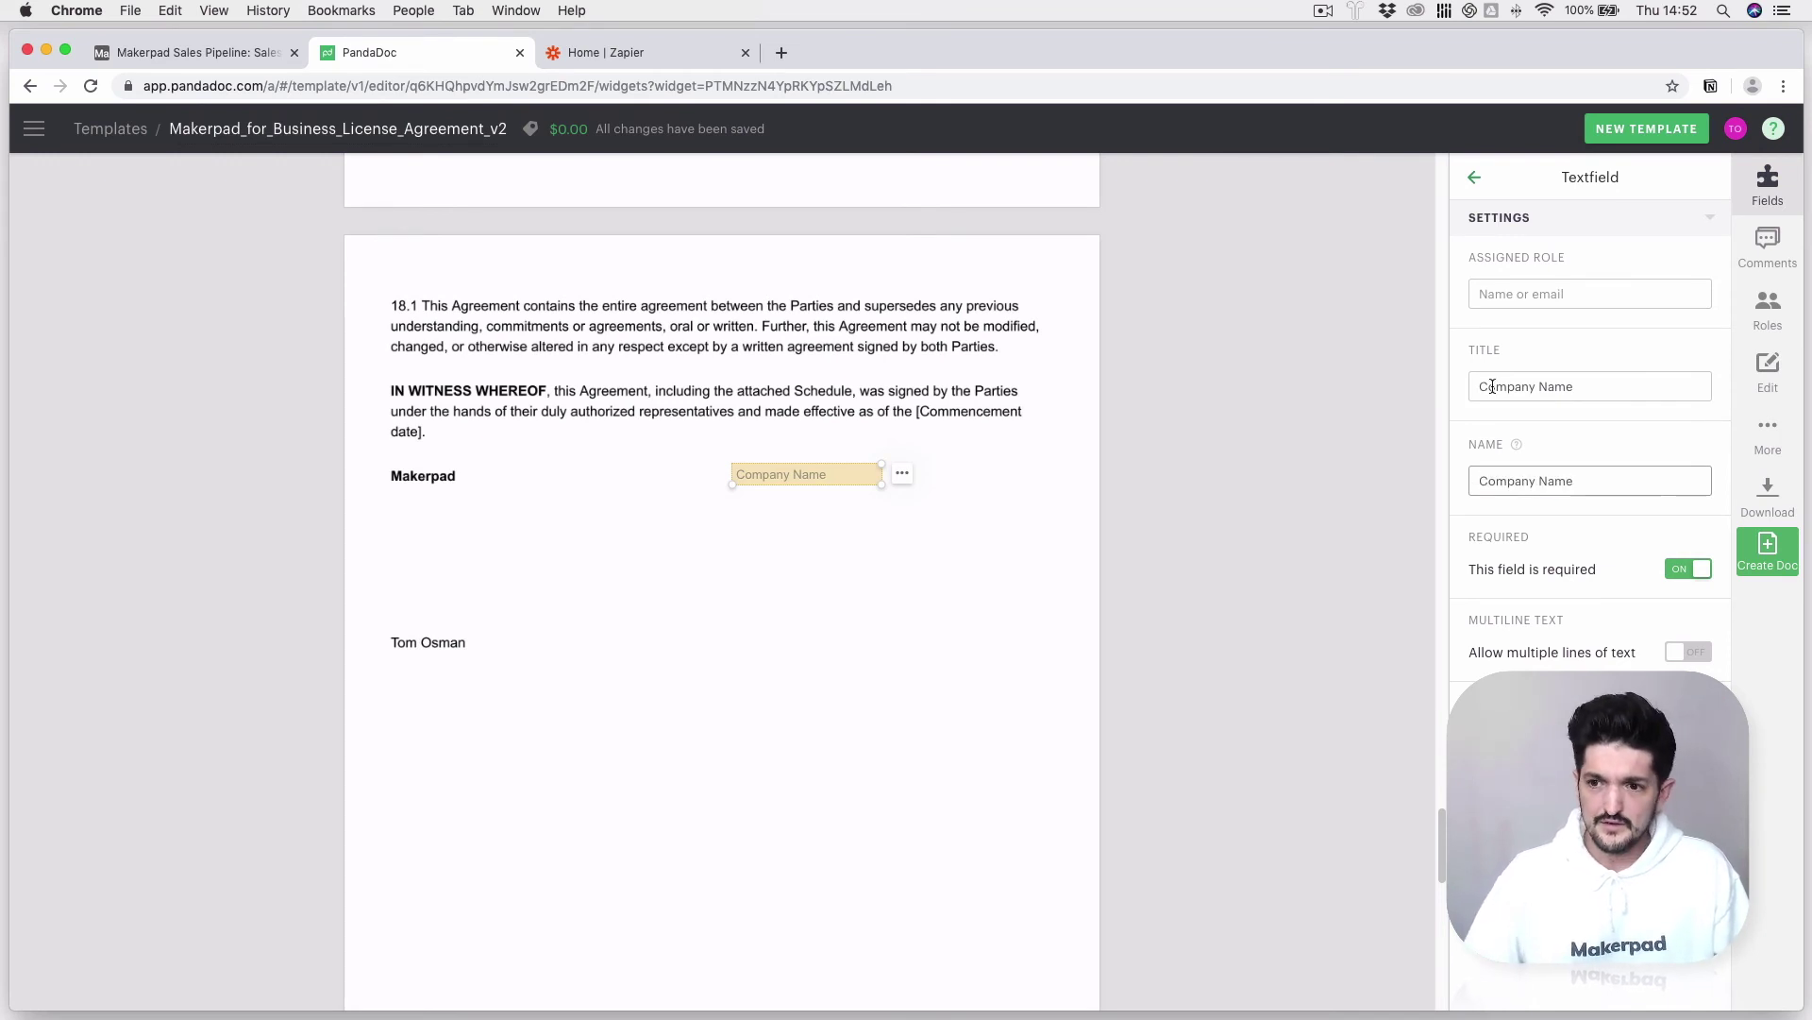
Place a signature field below Company Name and rename it Client Signature
left_click(862, 689)
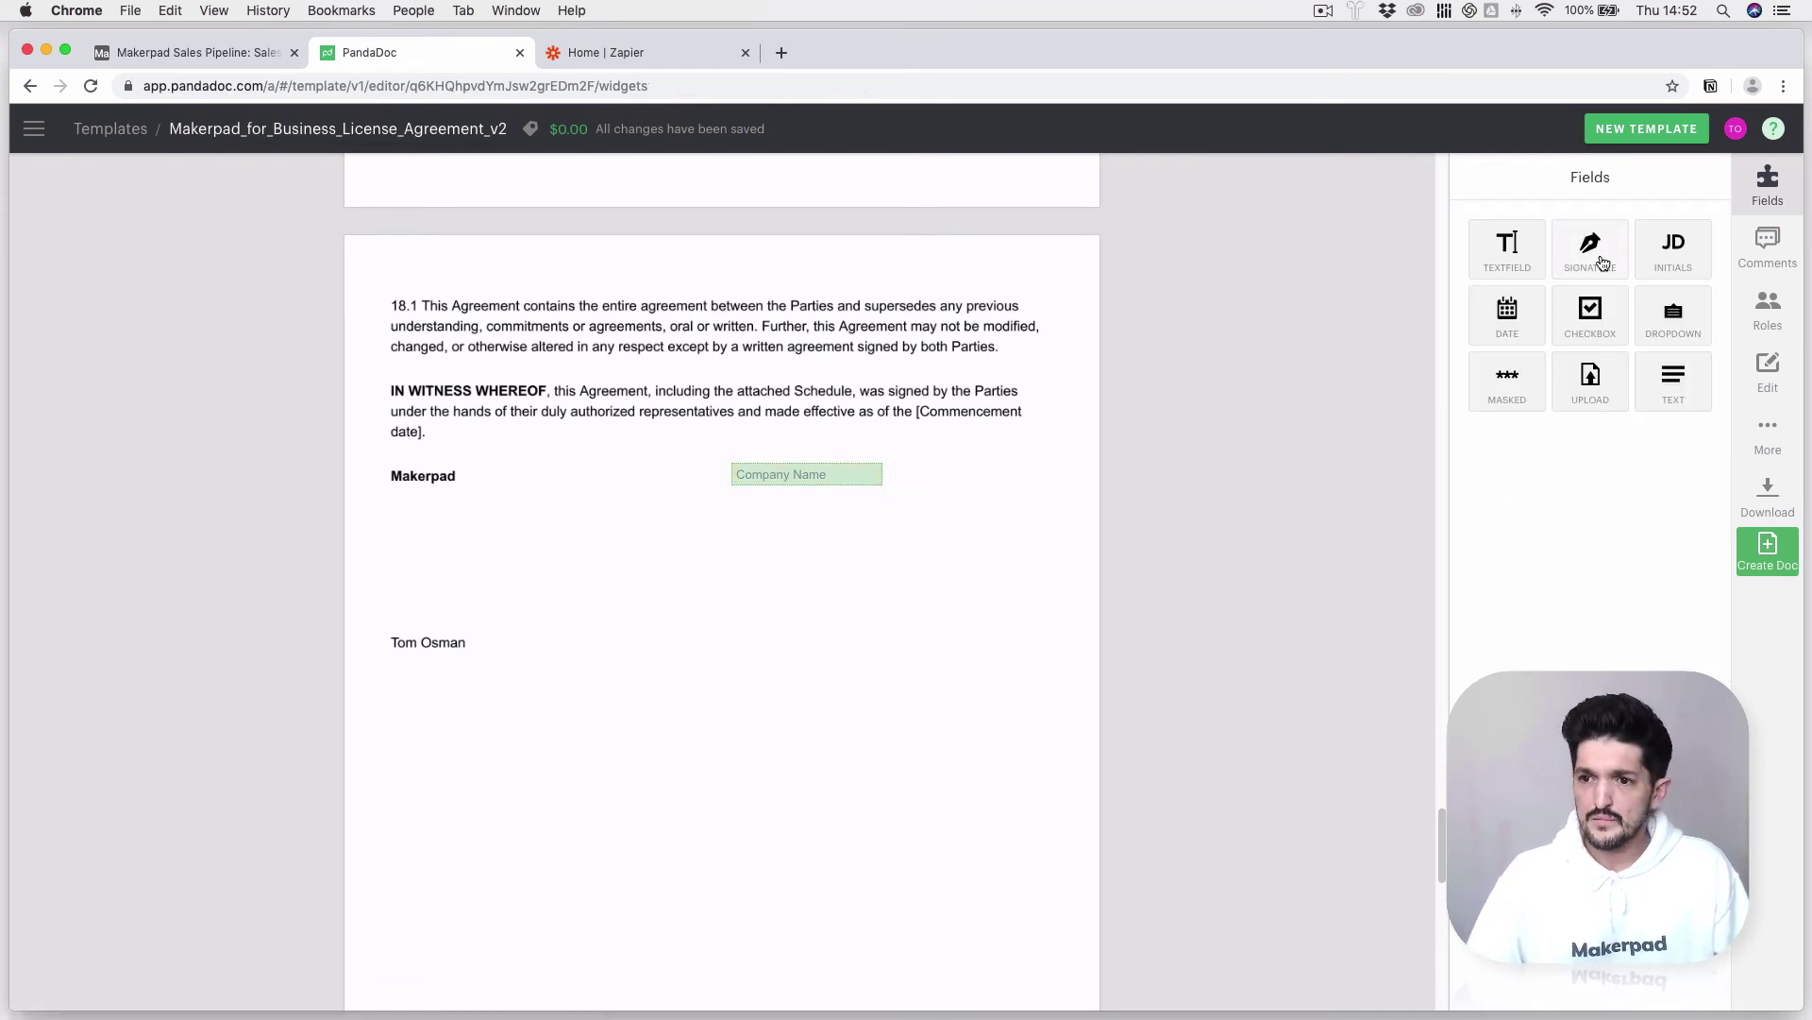
mouse_move(721, 576)
left_mouse_down()
mouse_move(757, 514)
mouse_move(811, 538)
left_mouse_up()
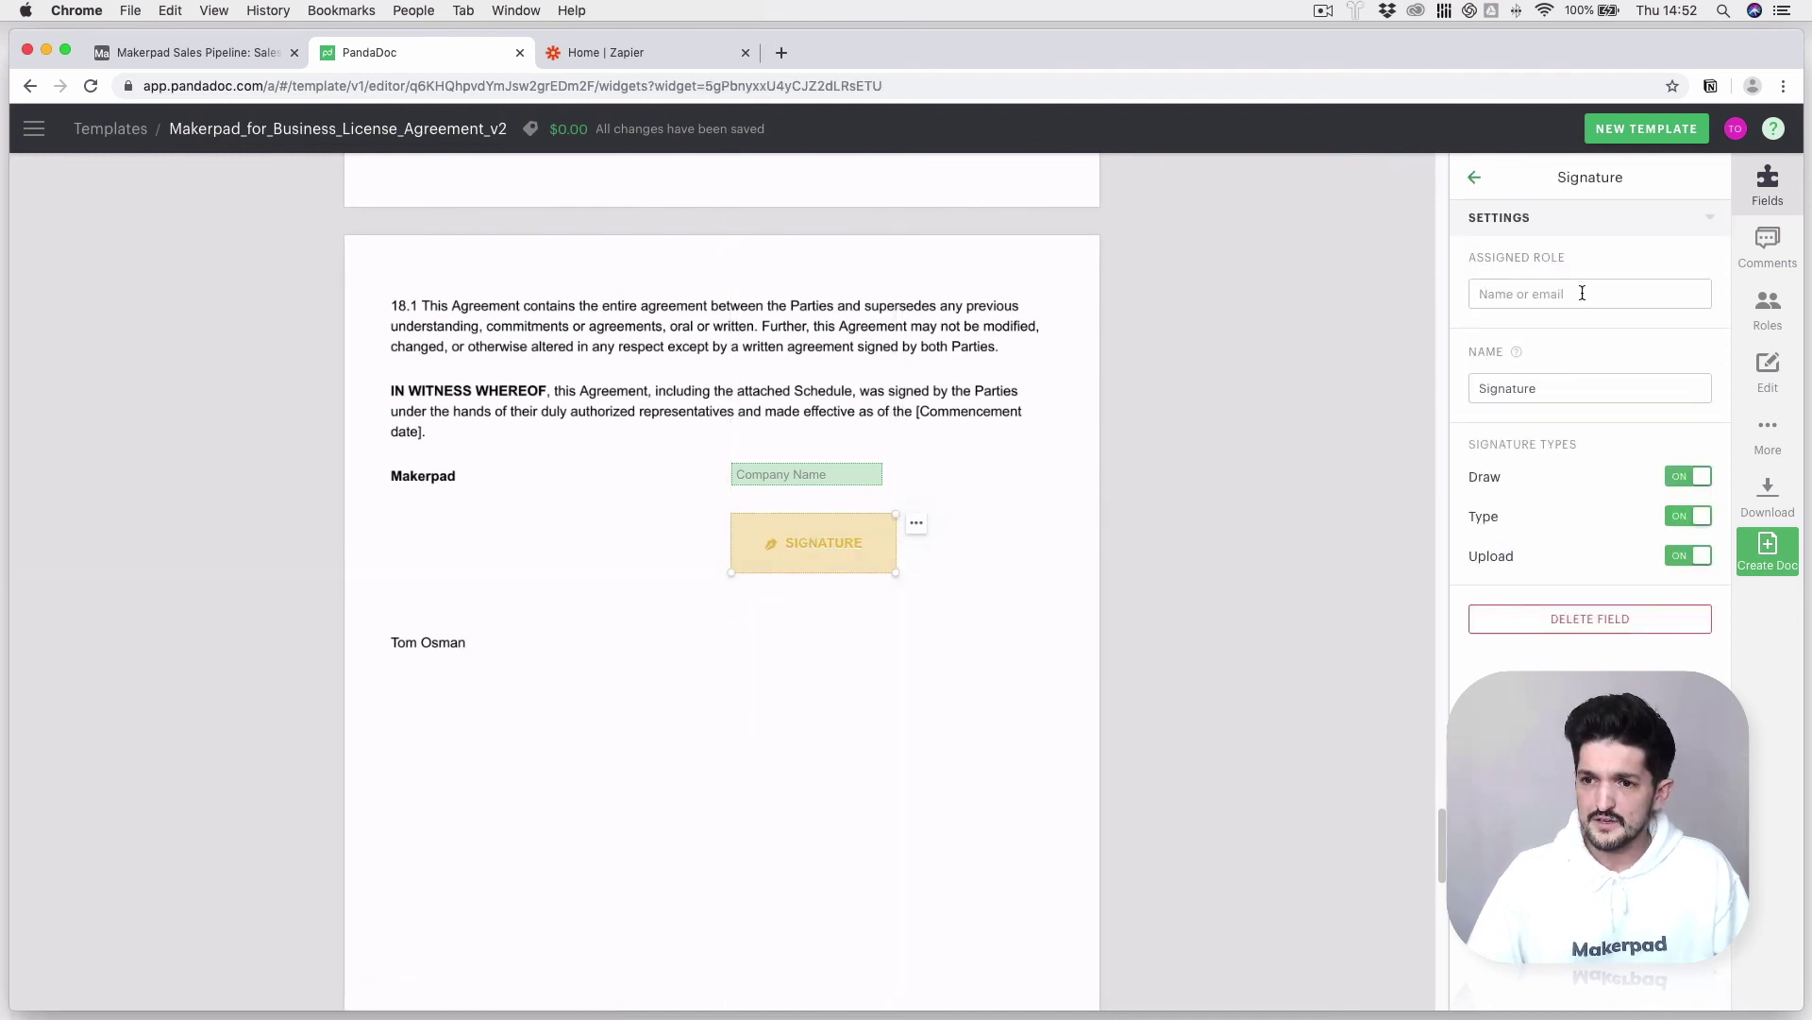
left_click(1481, 388)
type("Client")
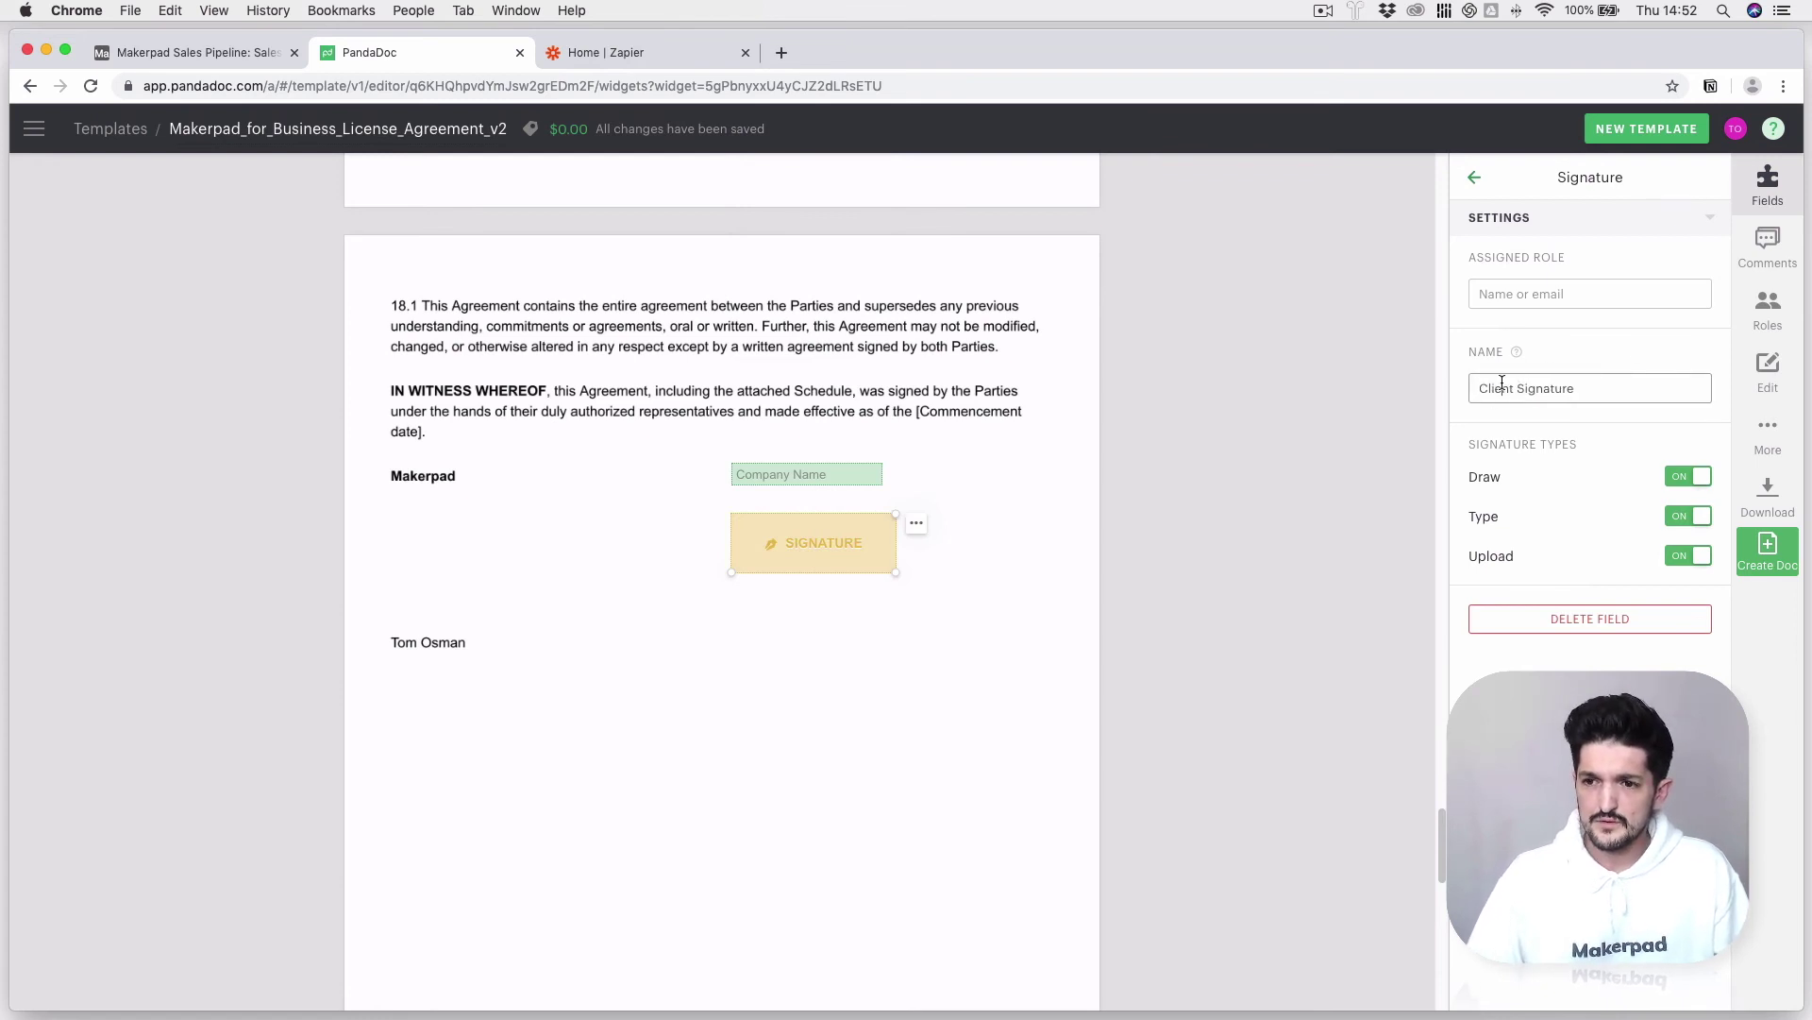
double_click(1502, 388)
key("BackSpace")
type("Client")
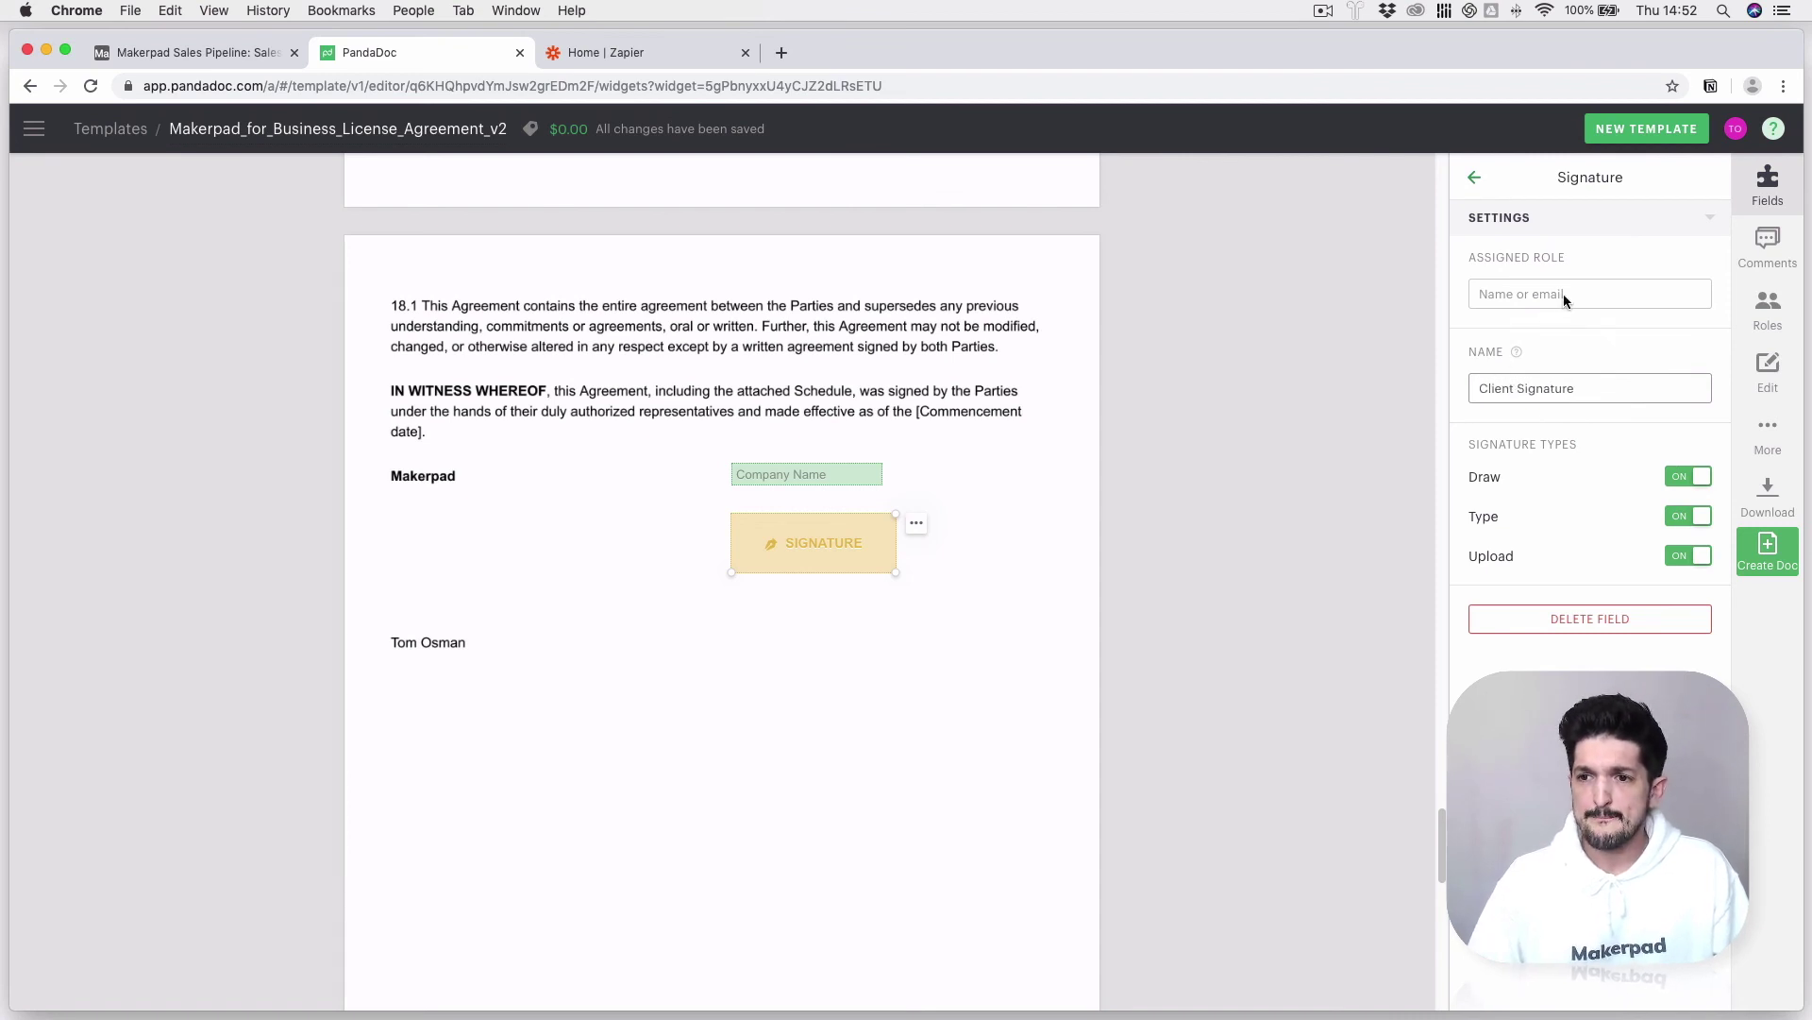
Assign the signature field to a newly created Client role
left_click(1563, 295)
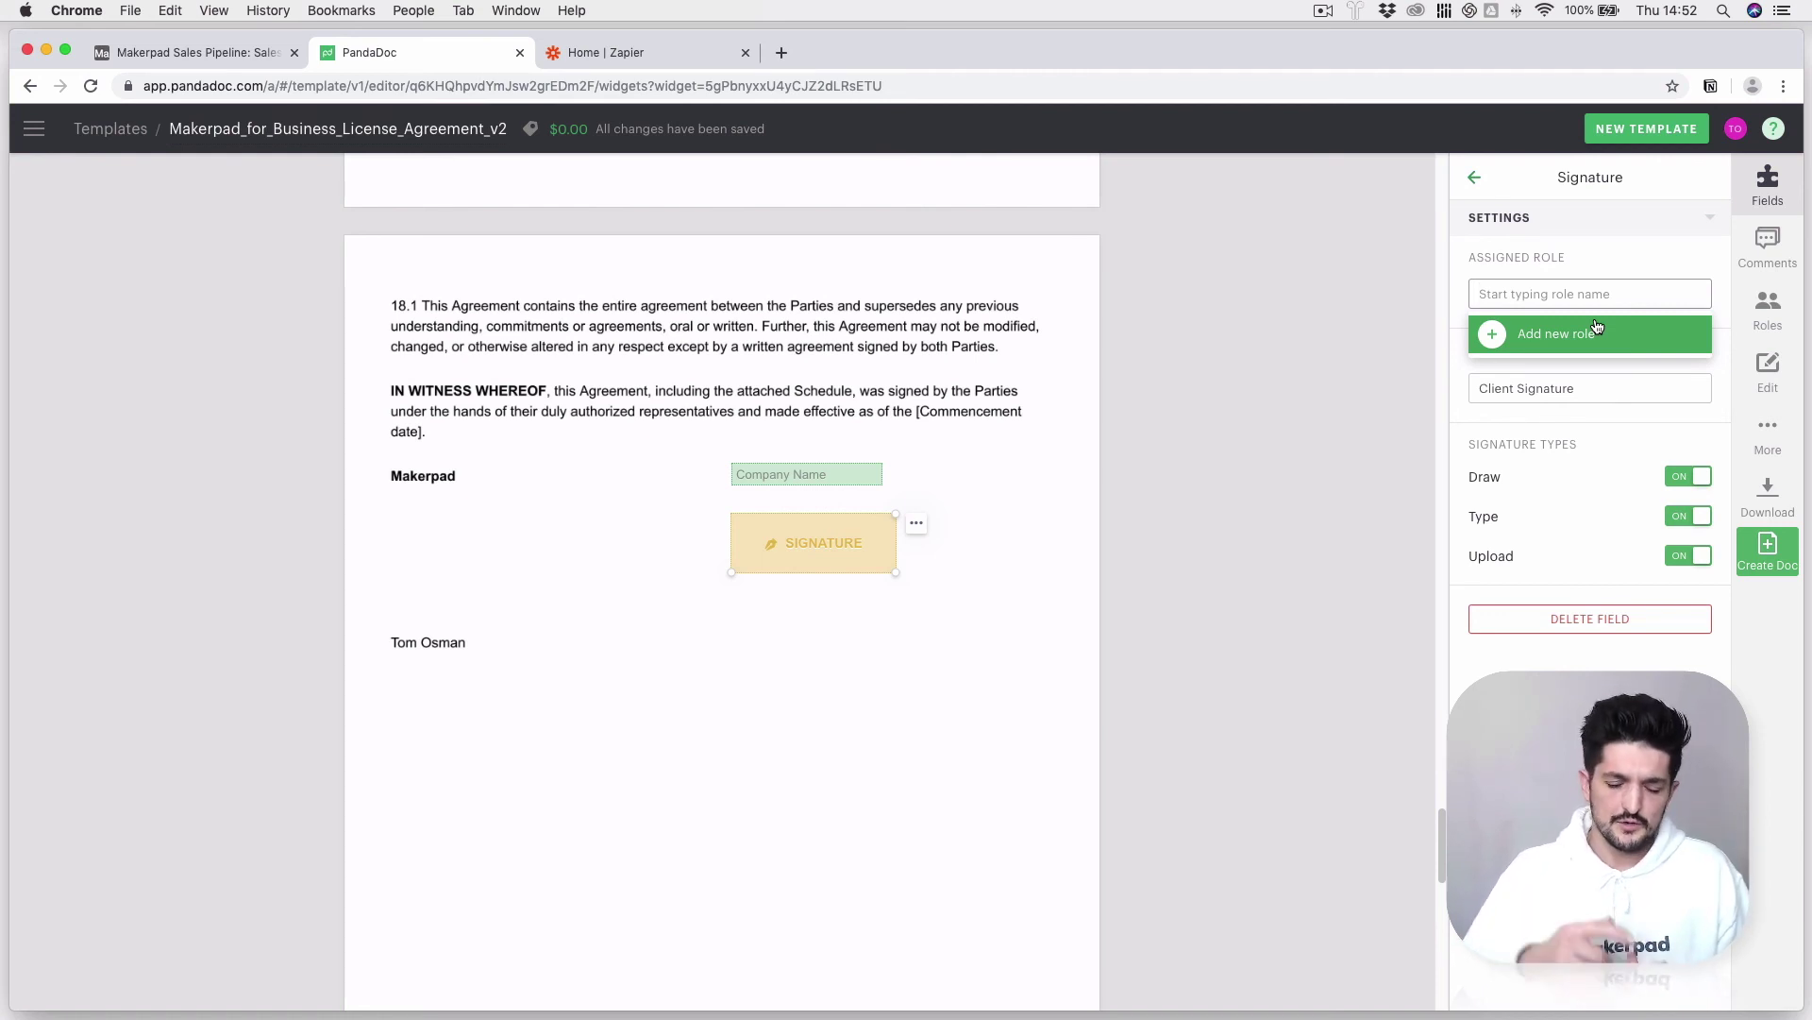
left_click(1597, 328)
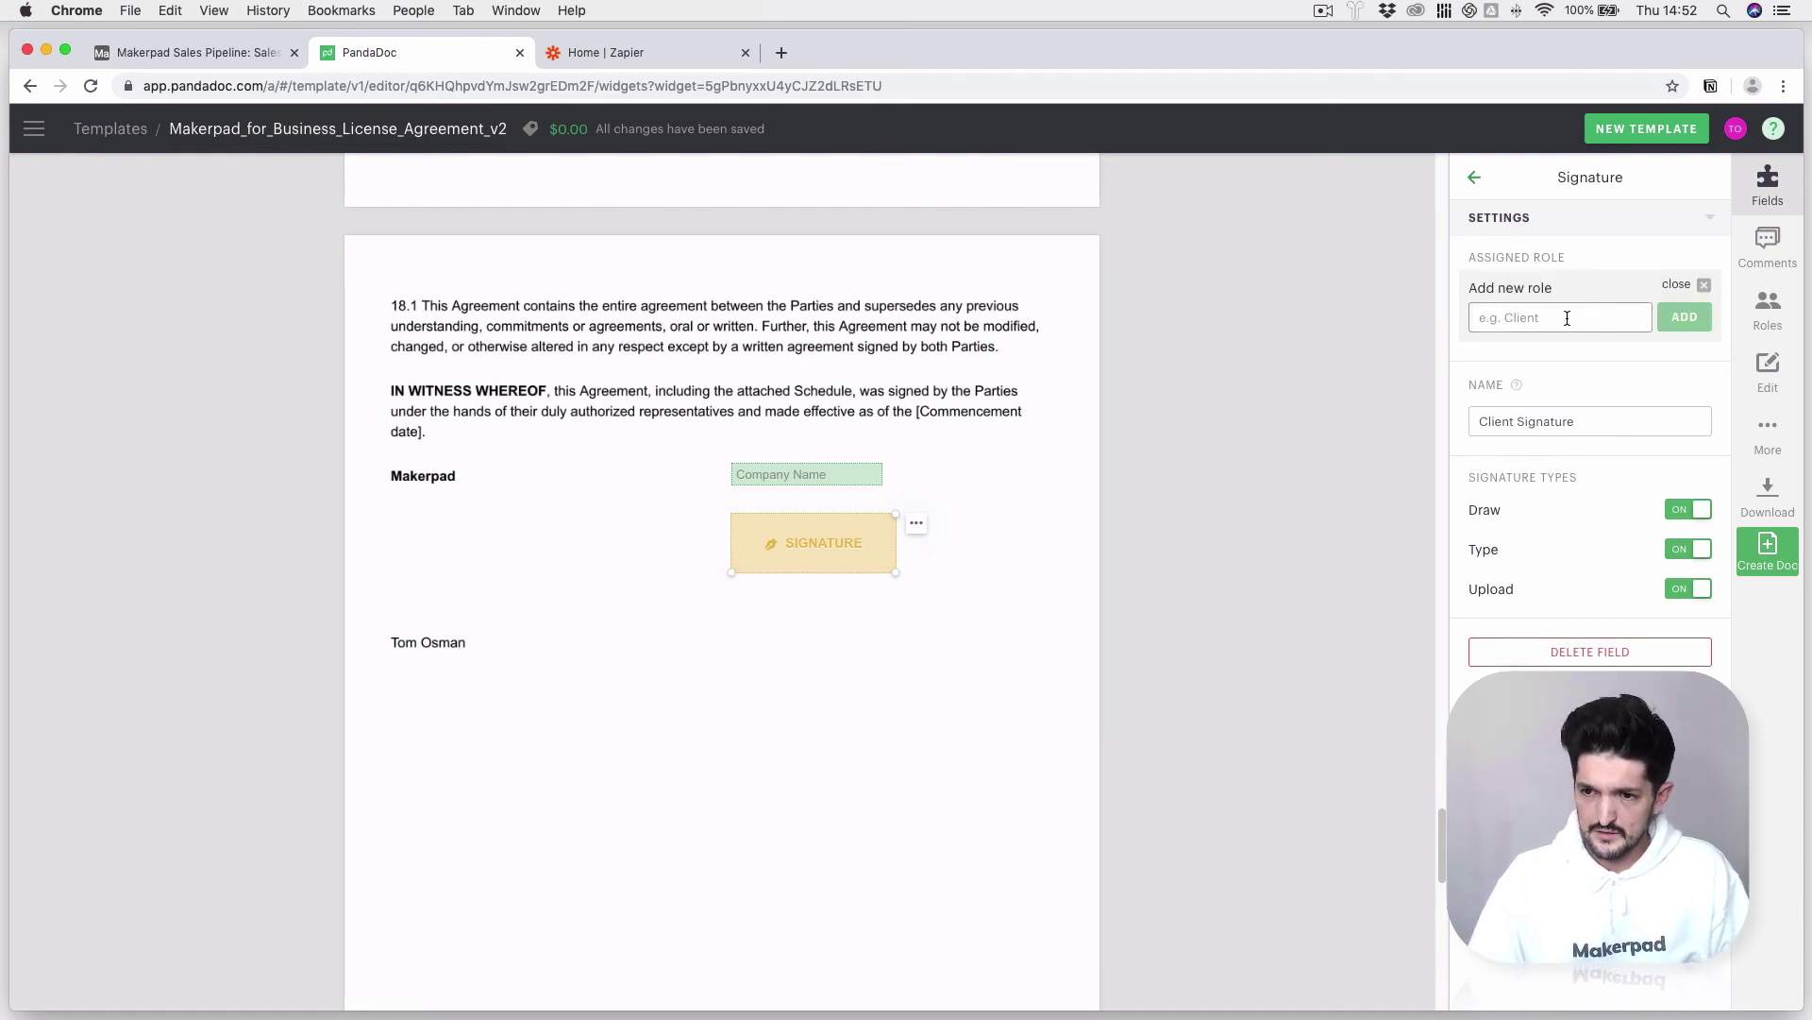
type("Clkient")
key("BackSpace")
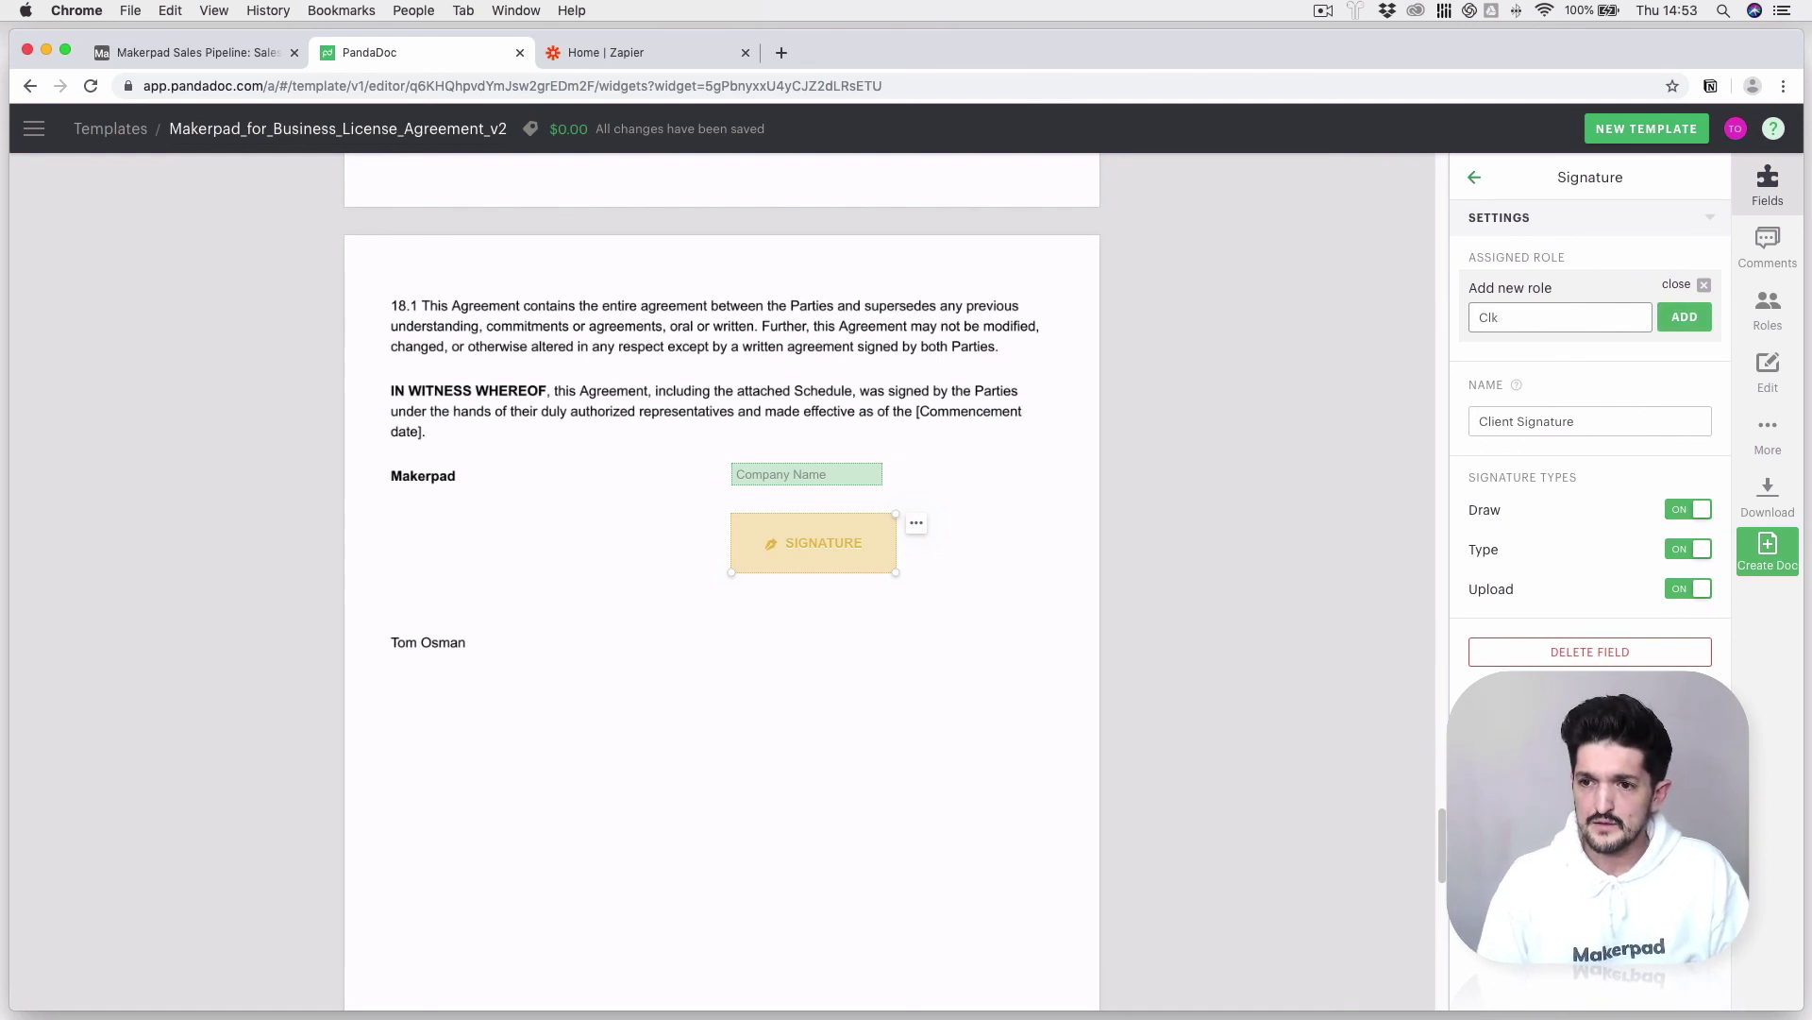
left_click(1673, 322)
left_click(849, 728)
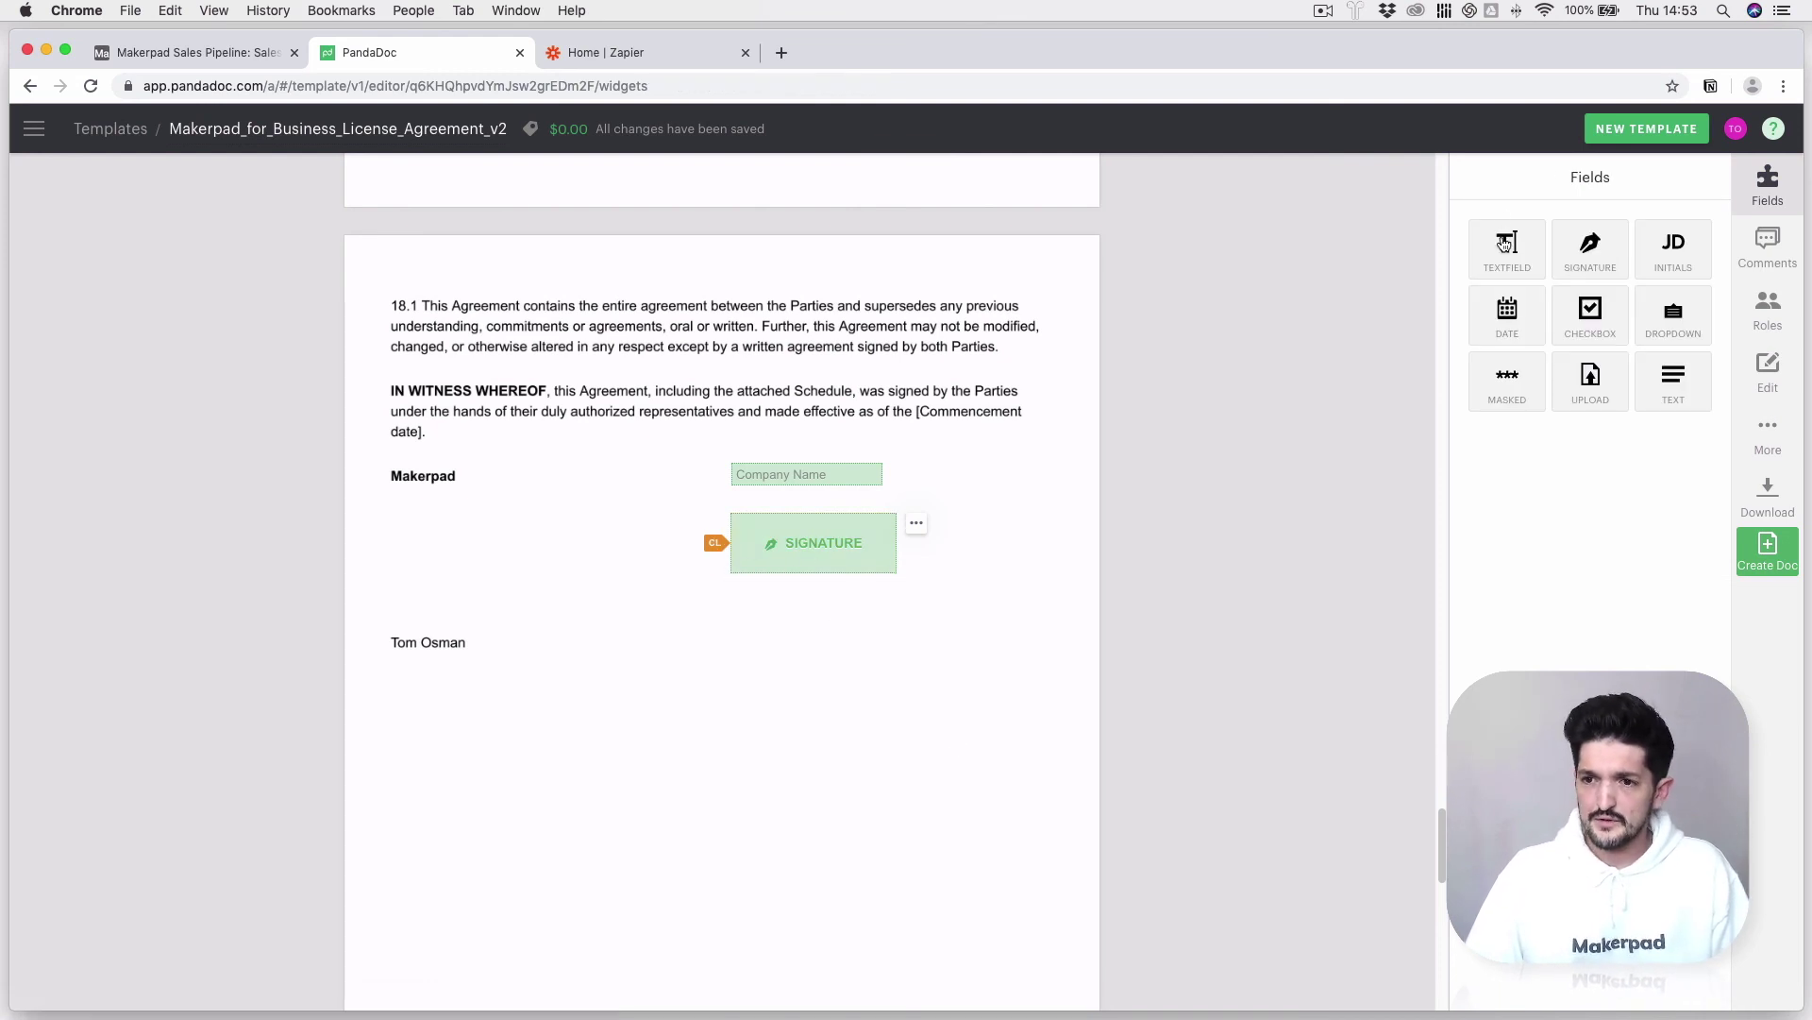
left_click_drag(1503, 245, 764, 636)
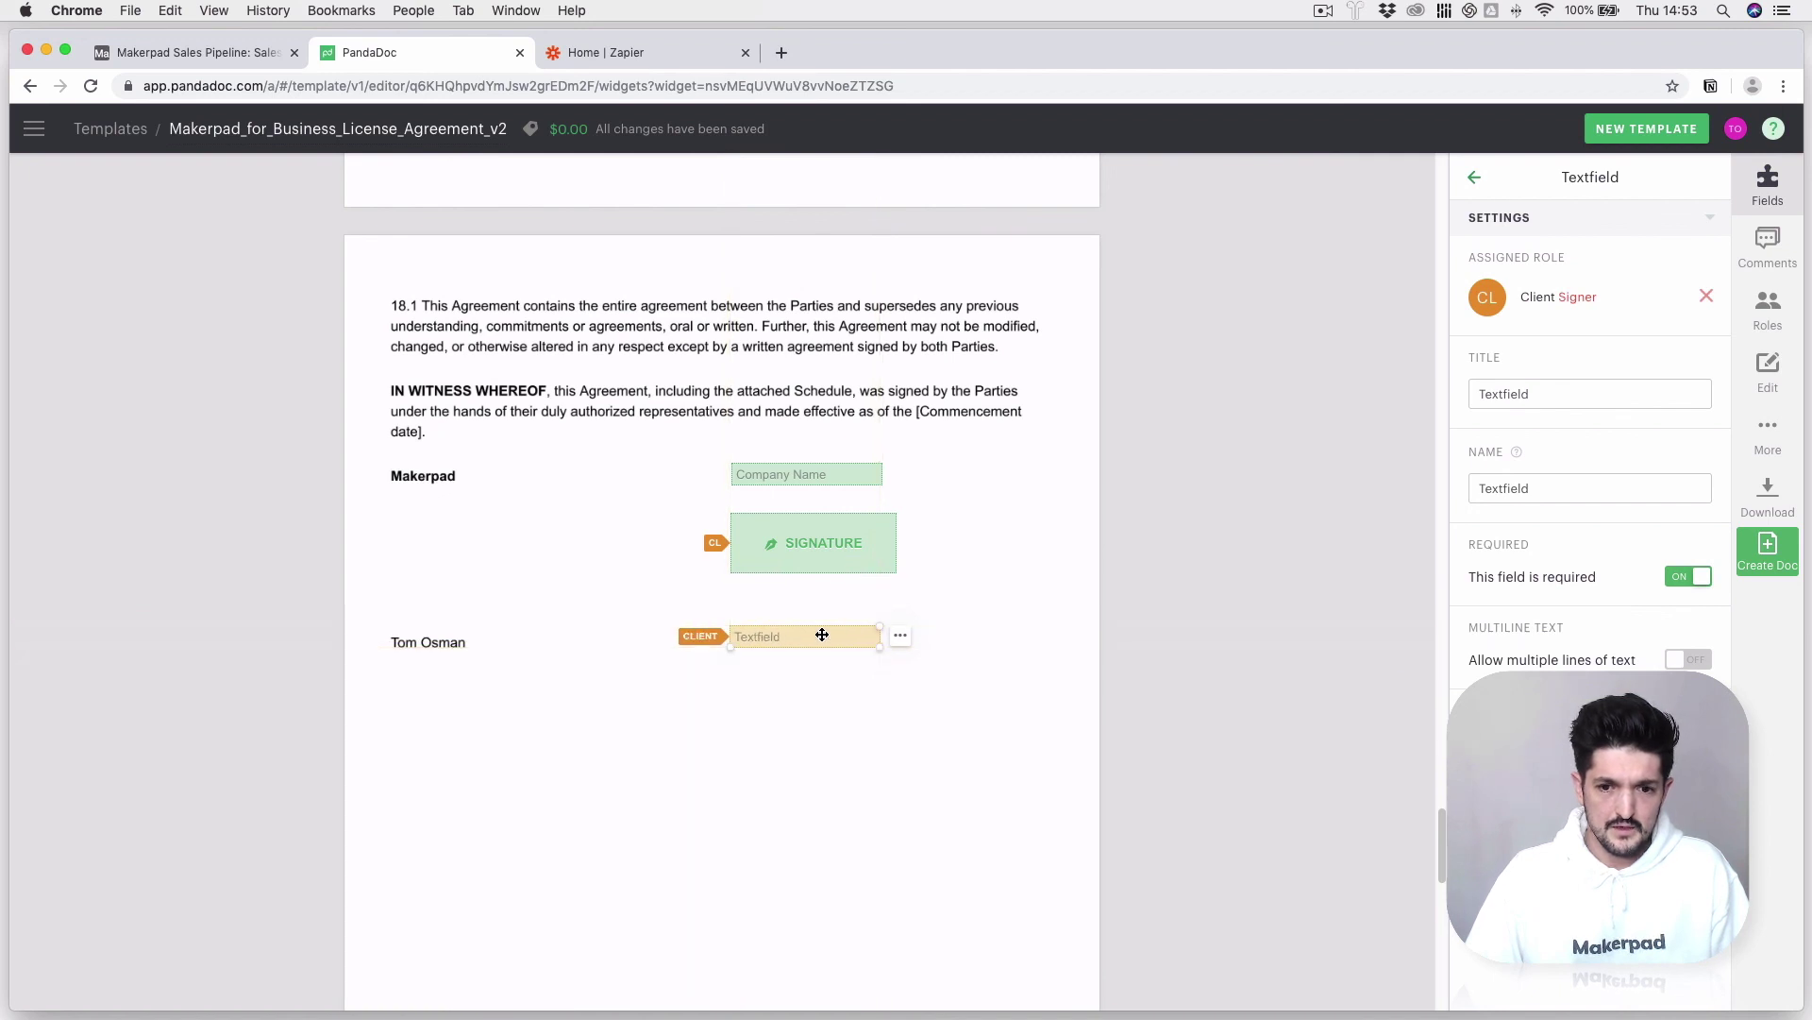
double_click(1583, 393)
type("Contact Name")
key("Tab")
type("Con")
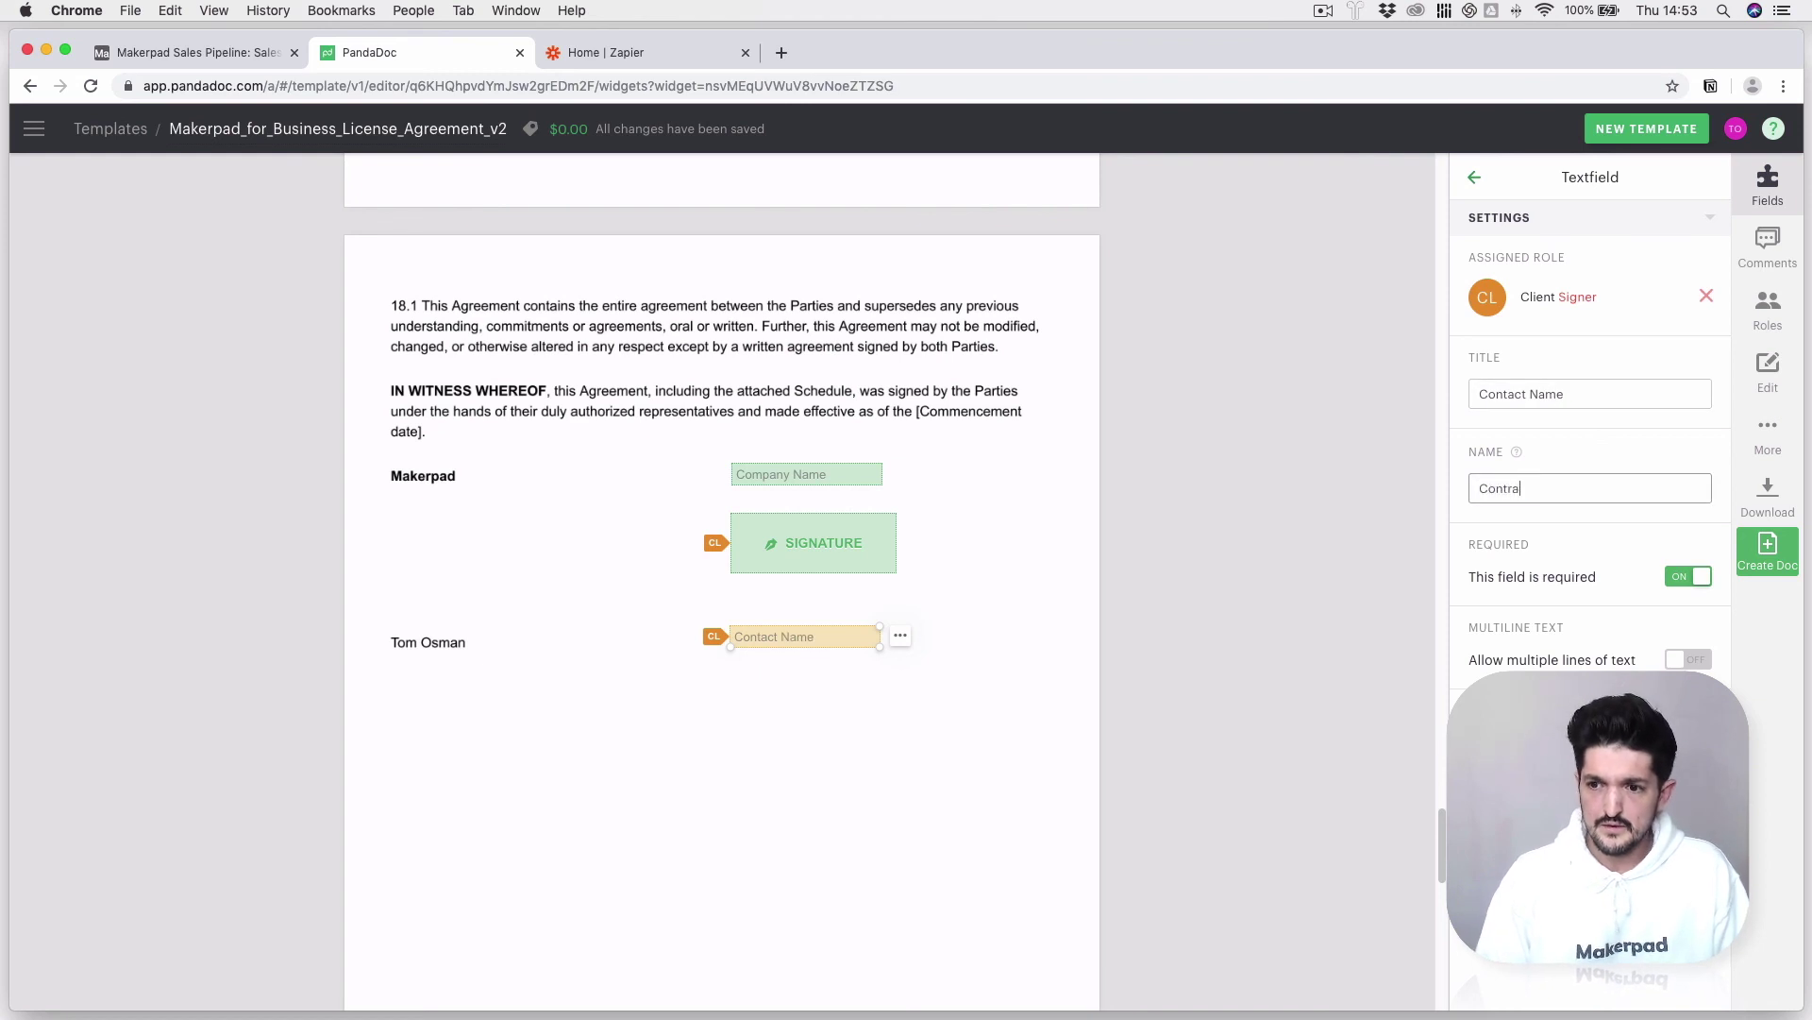
type("tacy")
key("BackSpace")
type("t Name")
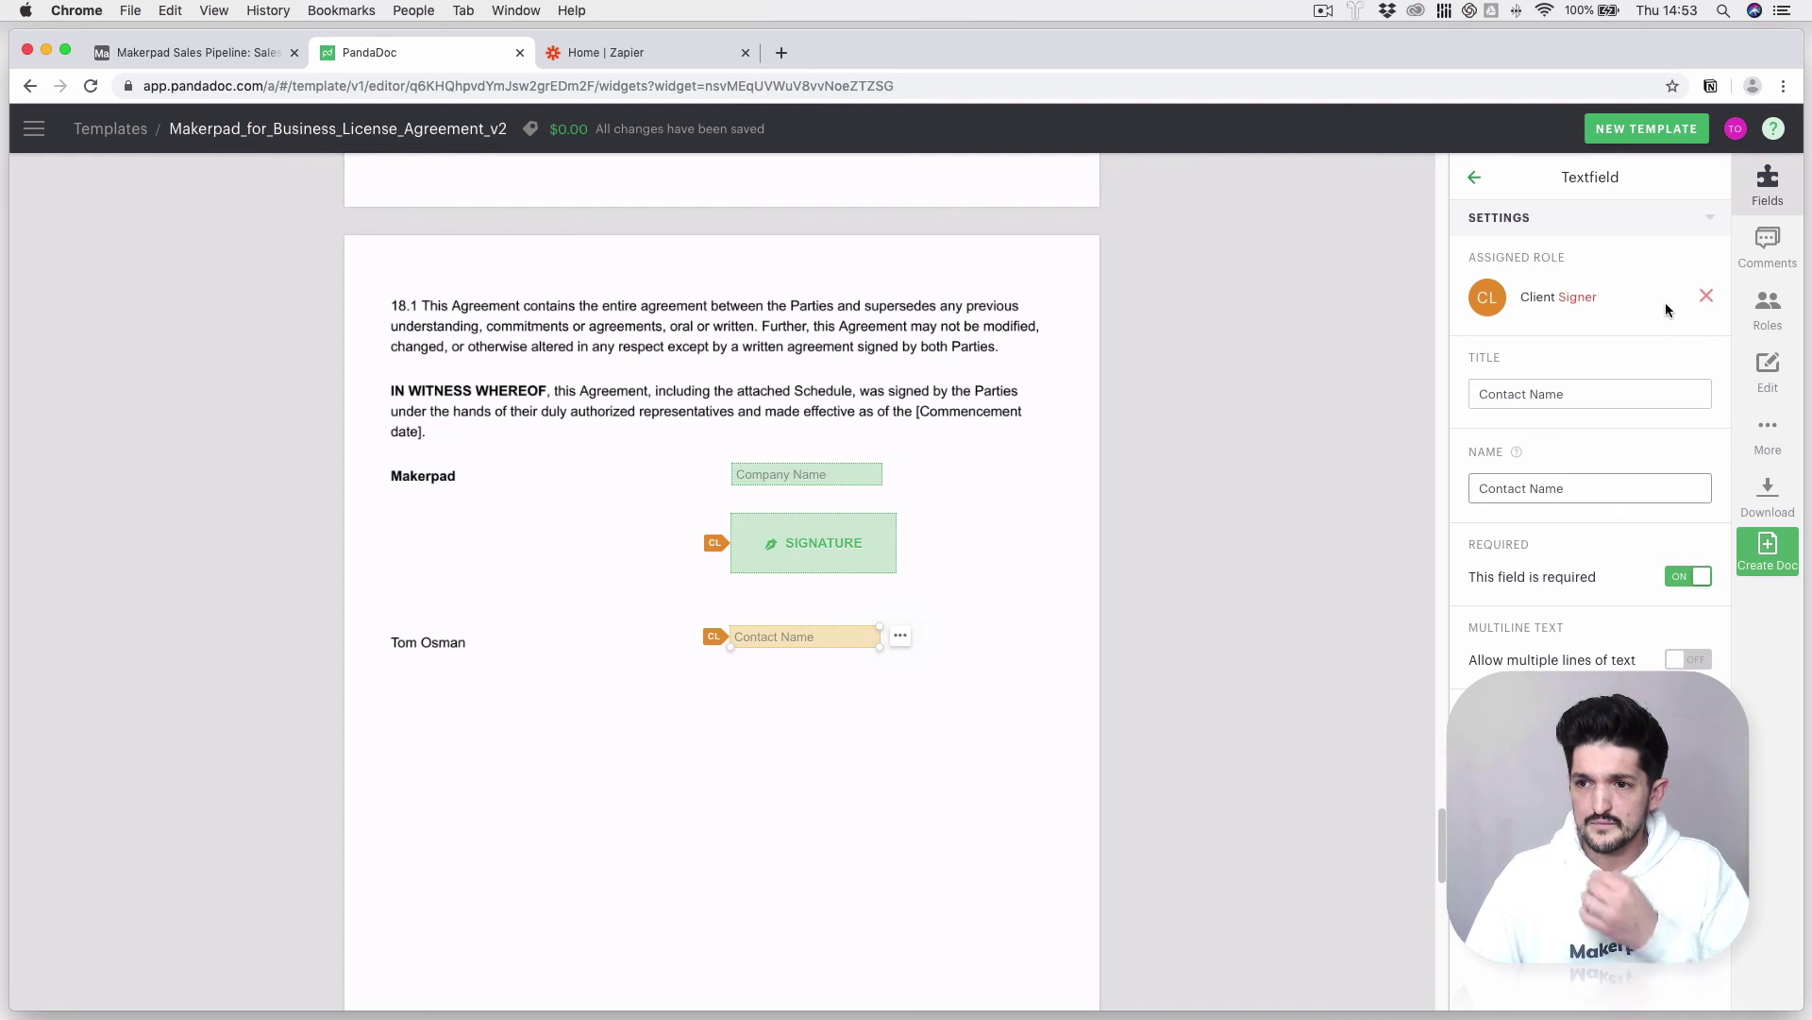
Remove the Client role from the Contact Name text field
left_click(1706, 295)
left_click(812, 757)
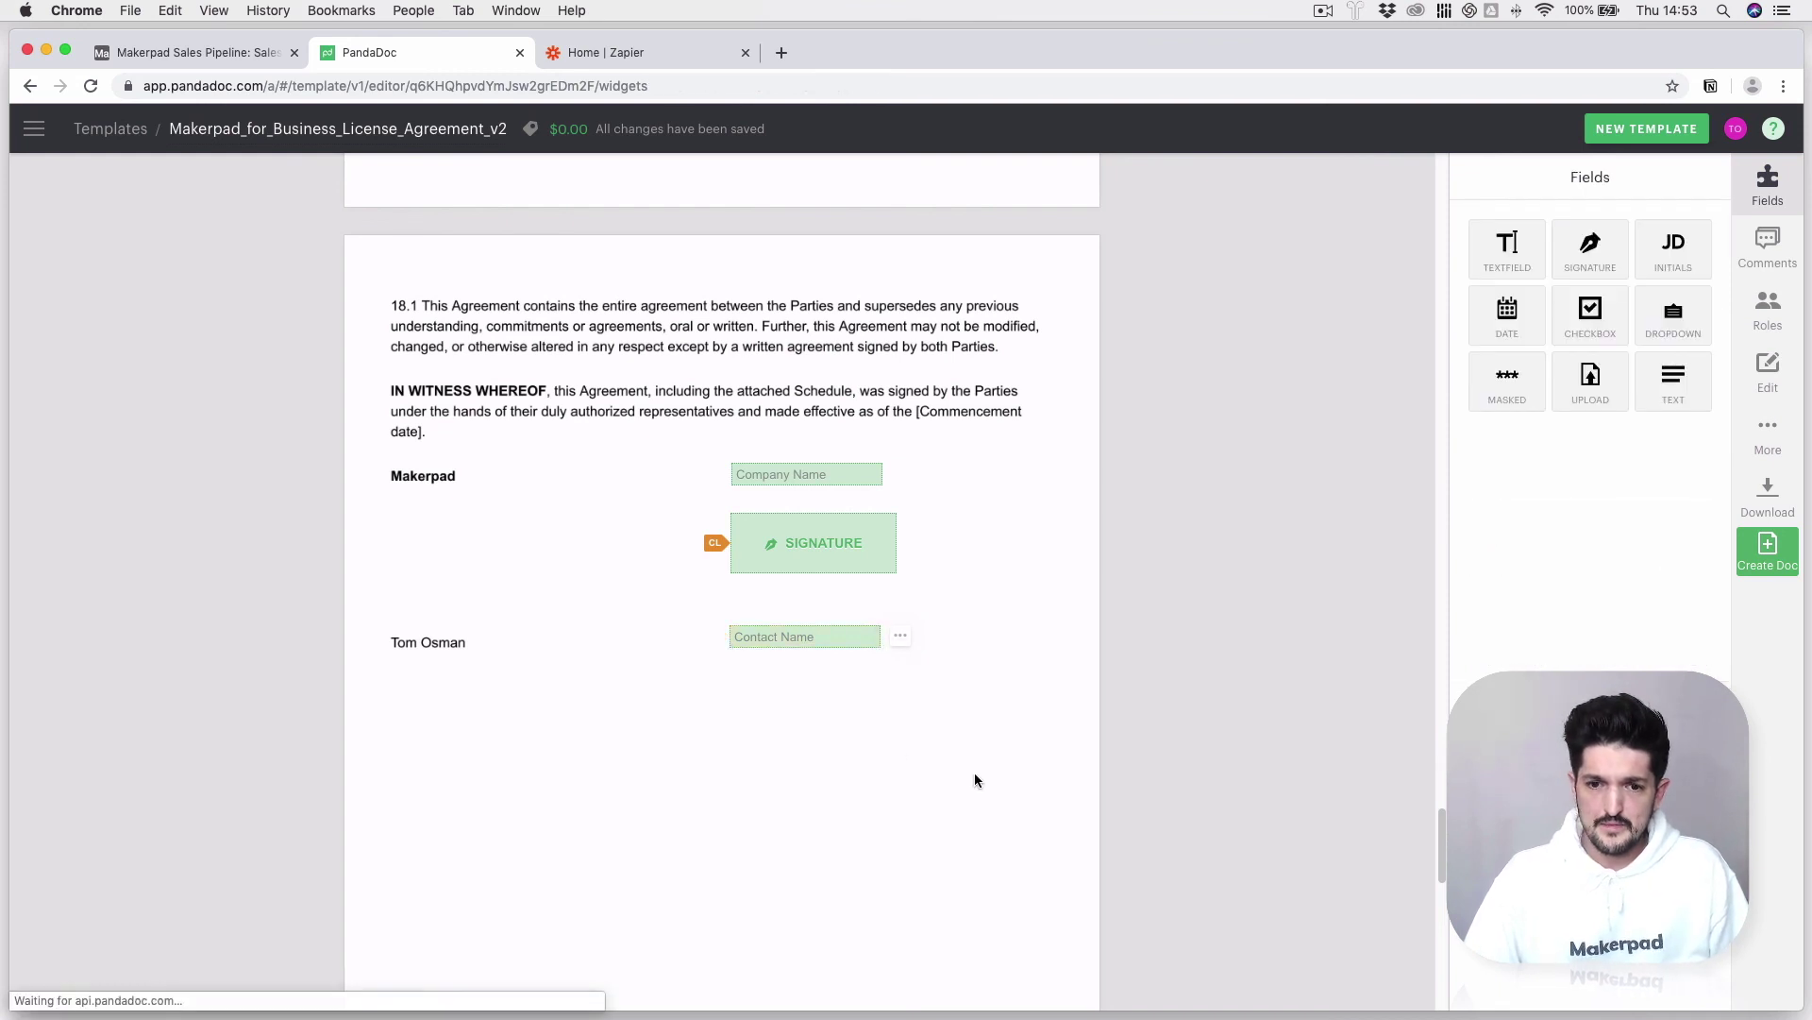
scroll(720, 791, "down", 8)
scroll(729, 797, "up", 12)
scroll(729, 797, "down", 6)
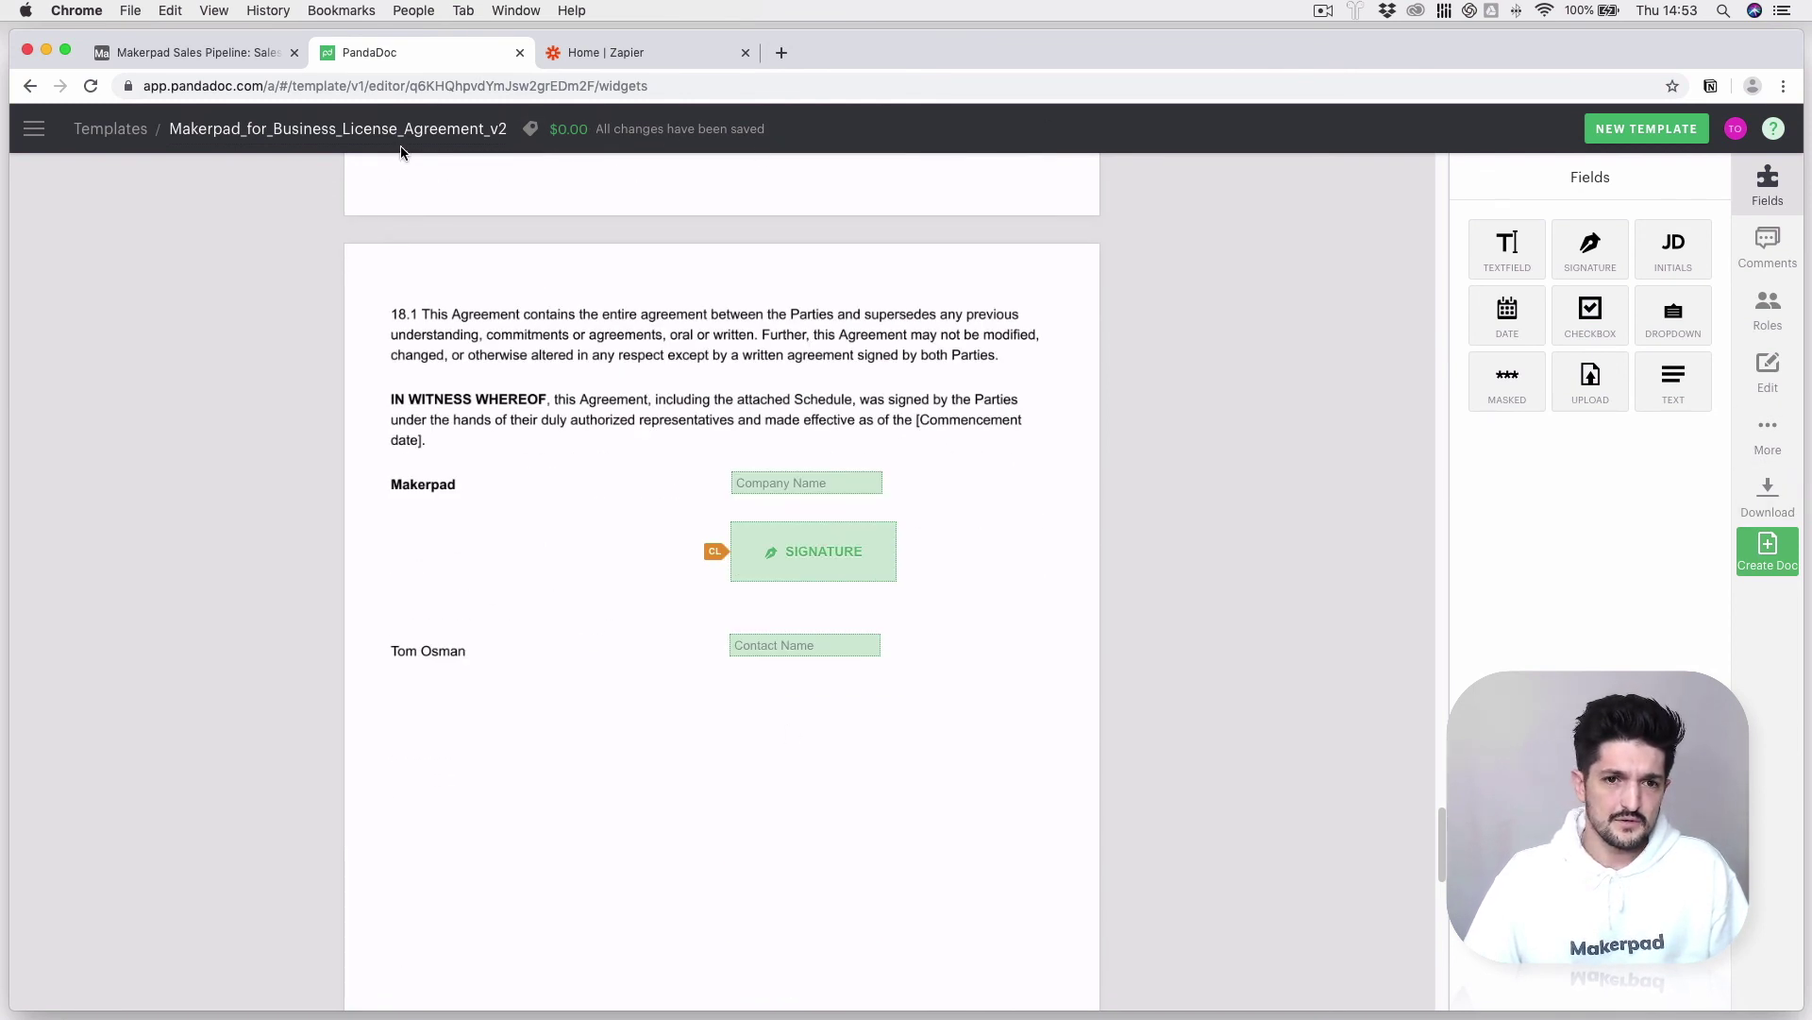
Return from the editor to the Templates list via the breadcrumb
left_click(118, 130)
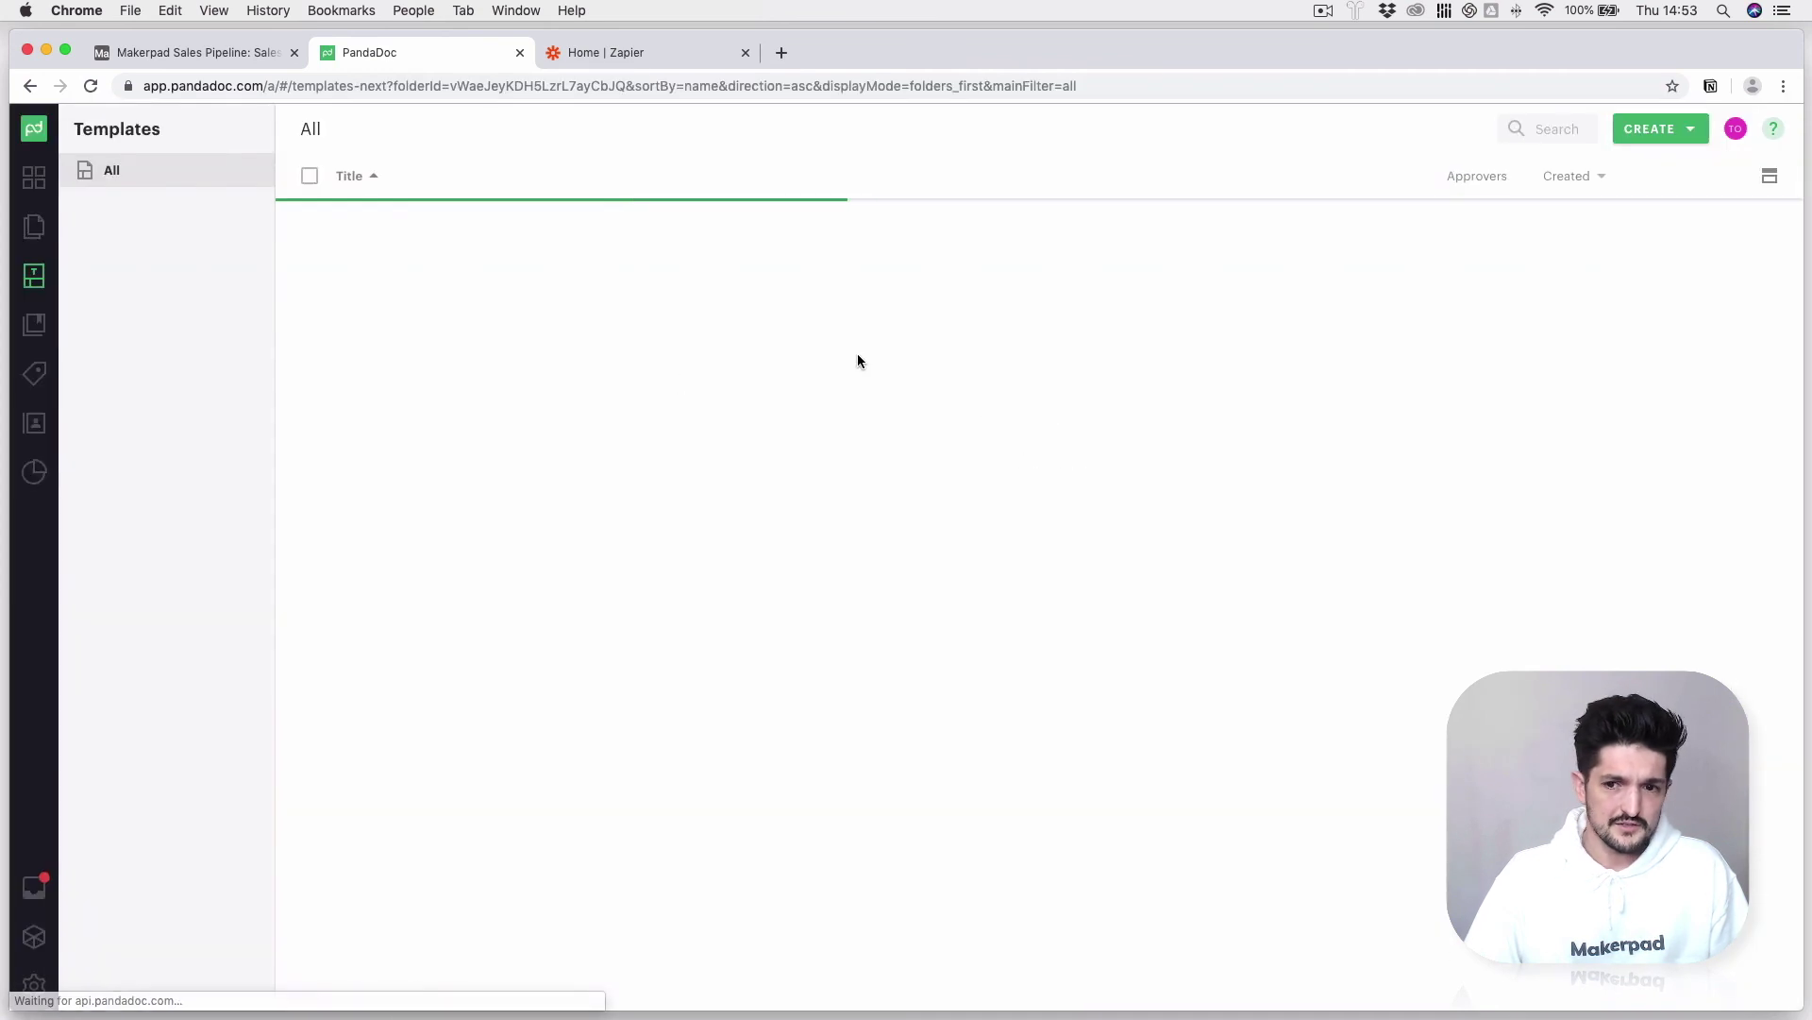